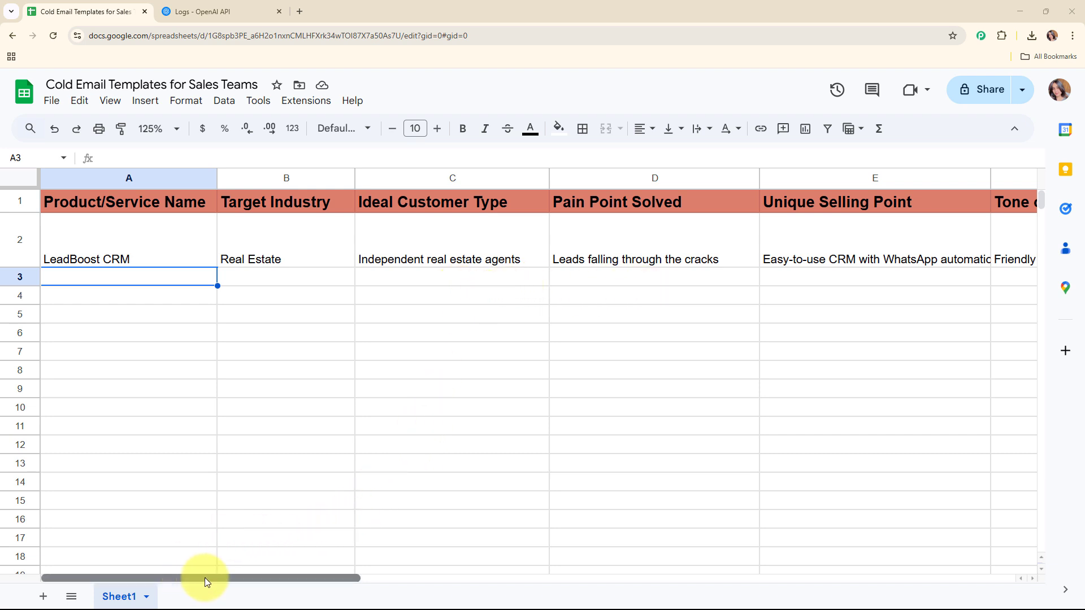
Review the generated email in G2, then select cell A3 for the next row.
left_click_drag(205, 578, 287, 578)
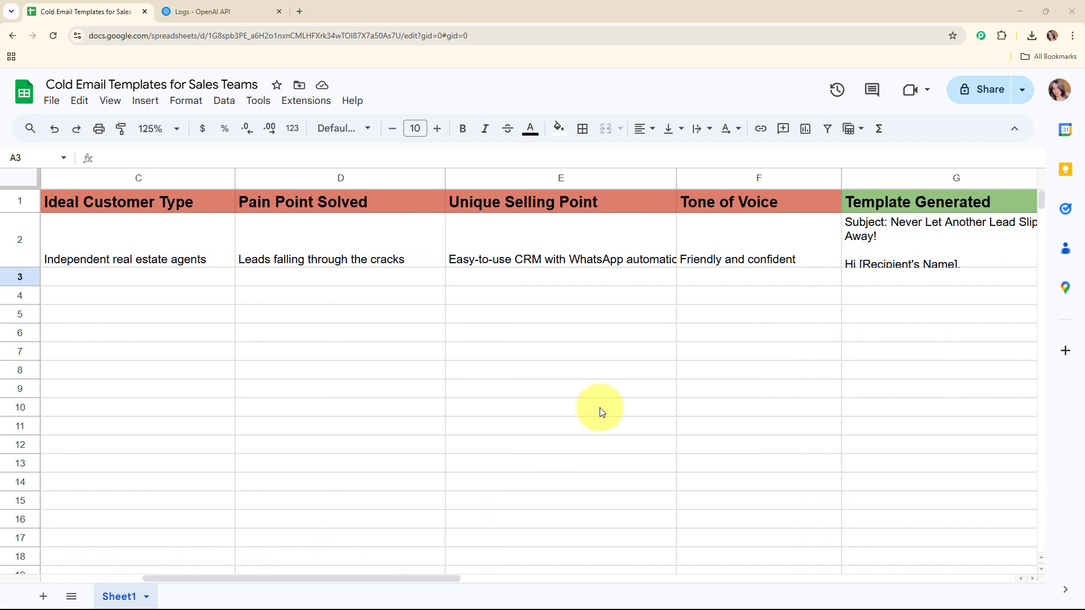
left_click(724, 290)
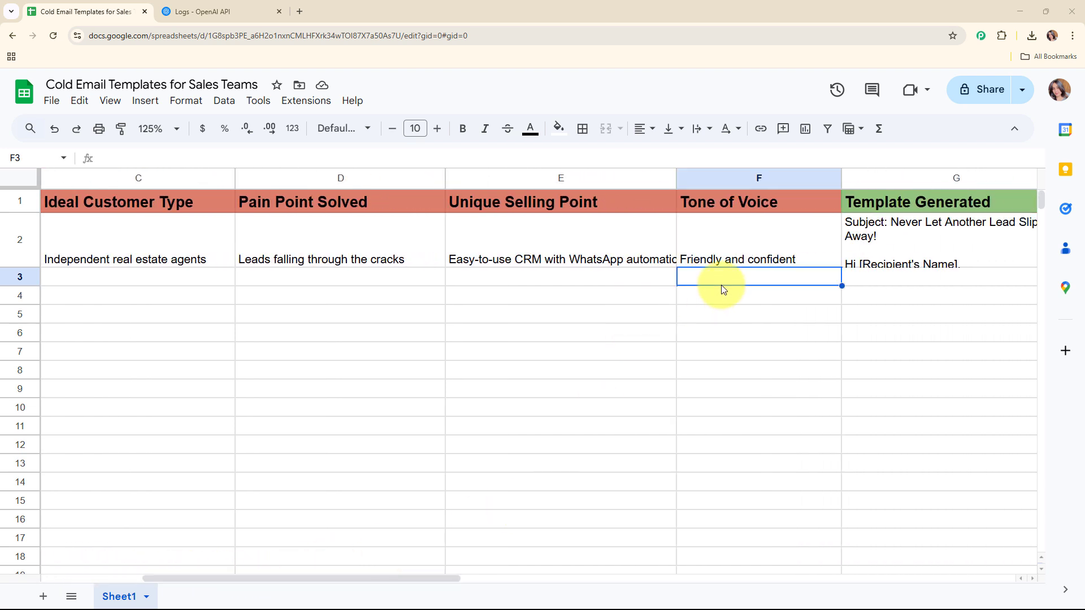
left_click(237, 10)
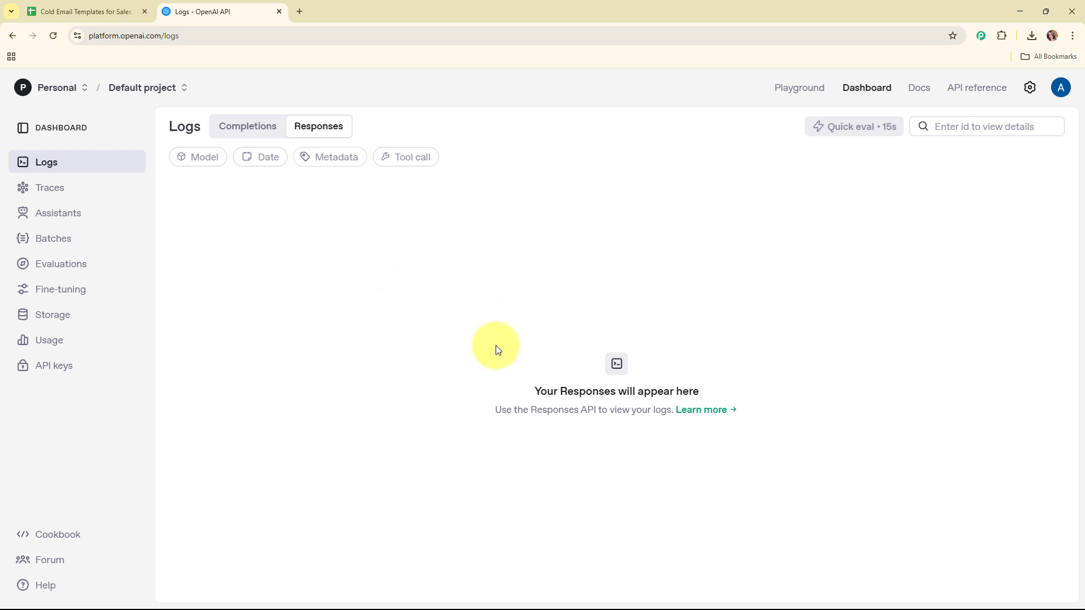
left_click(88, 5)
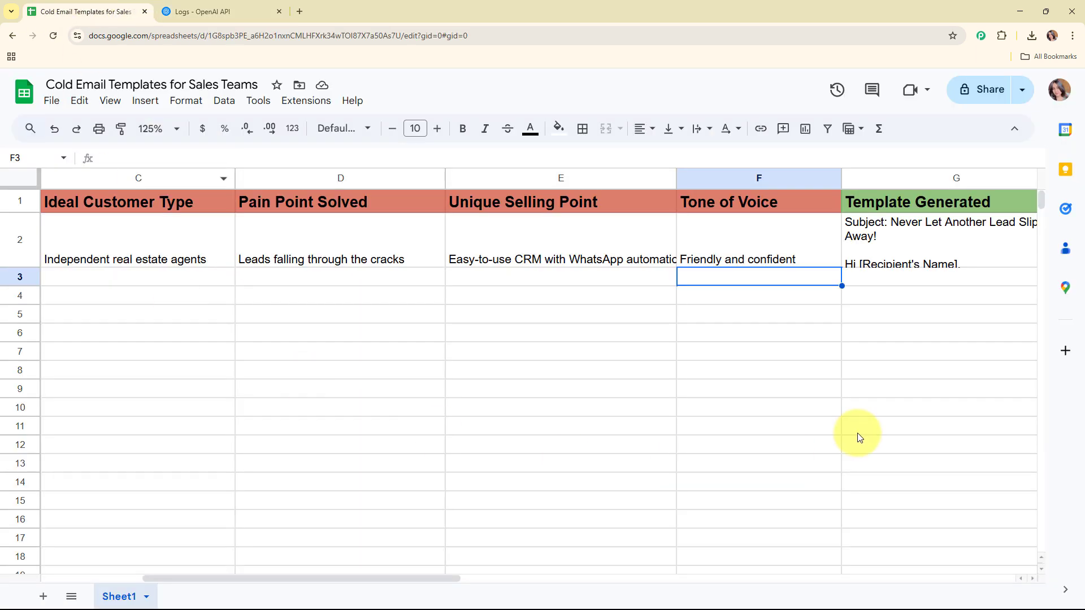
double_click(906, 252)
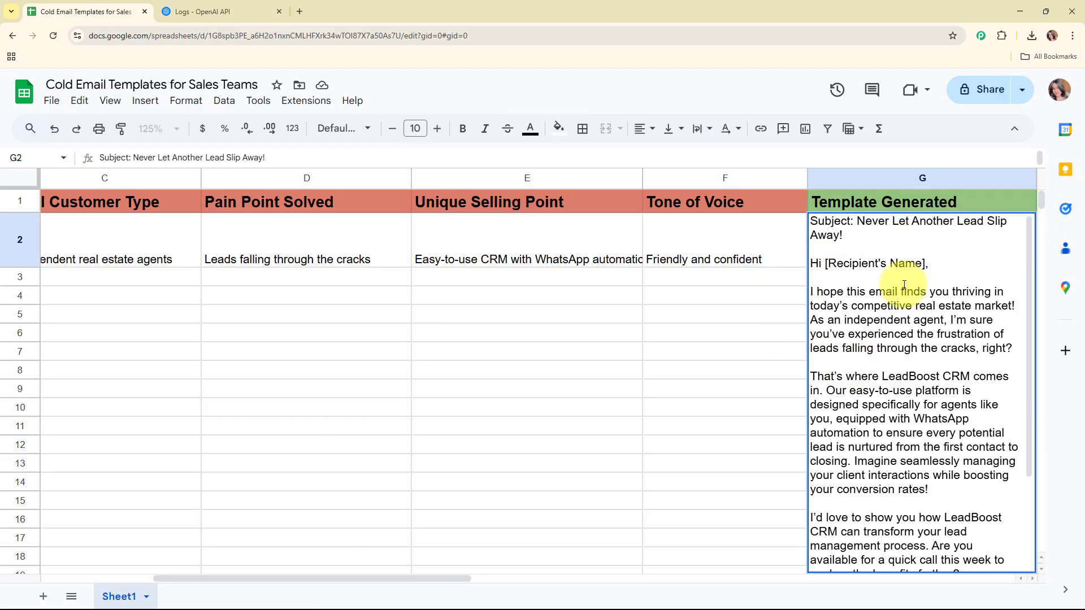
left_click(476, 285)
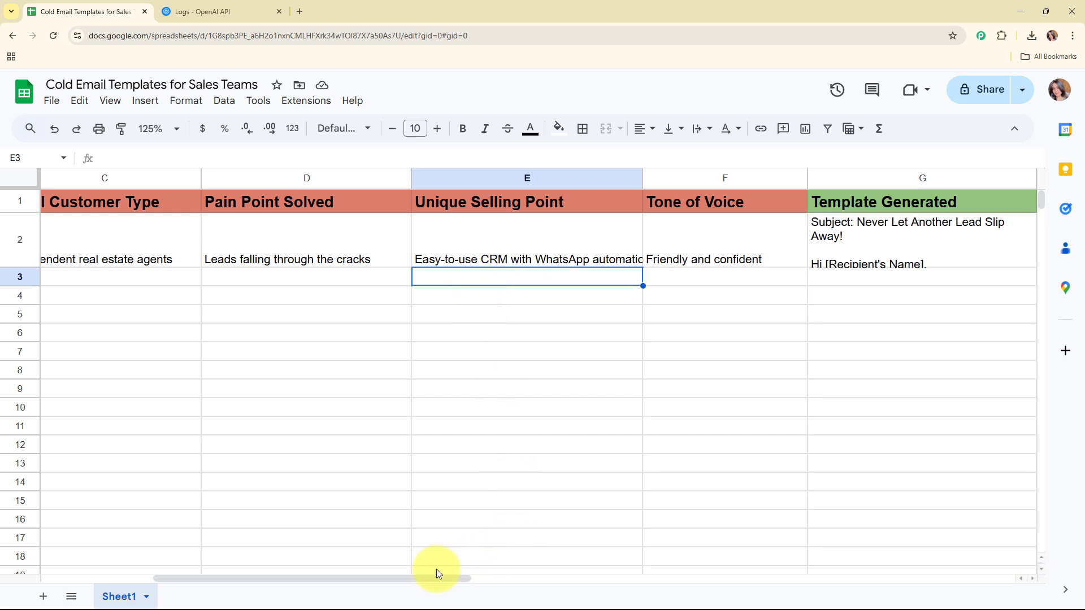
left_click_drag(436, 574, 325, 574)
left_click(129, 279)
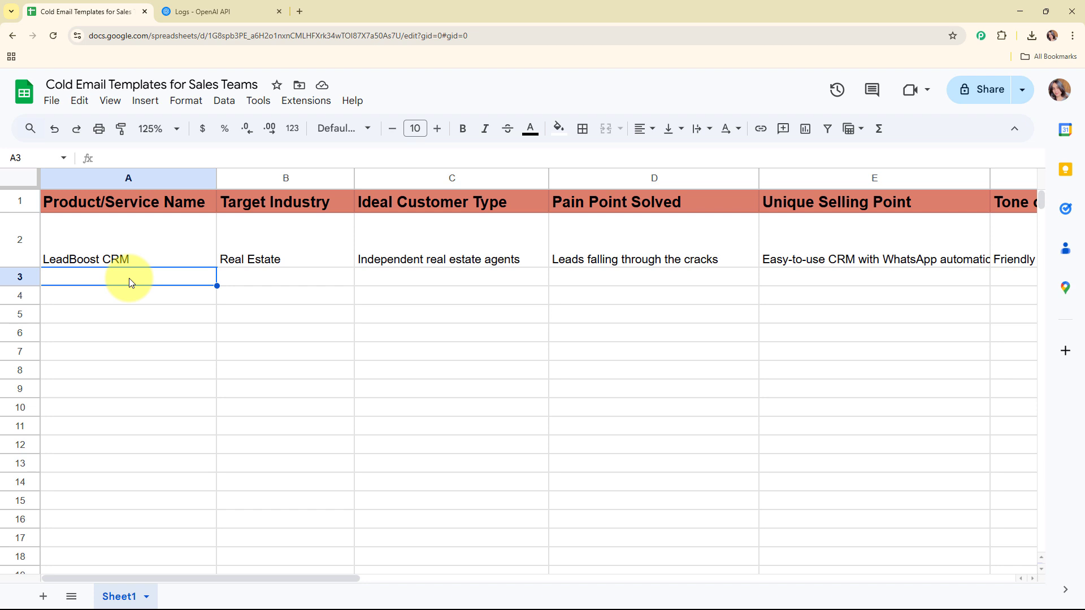
Paste the HireSmart AI for Recruitment row into row 3 and check its G3 email template.
key("ctrl+v")
left_click(110, 303)
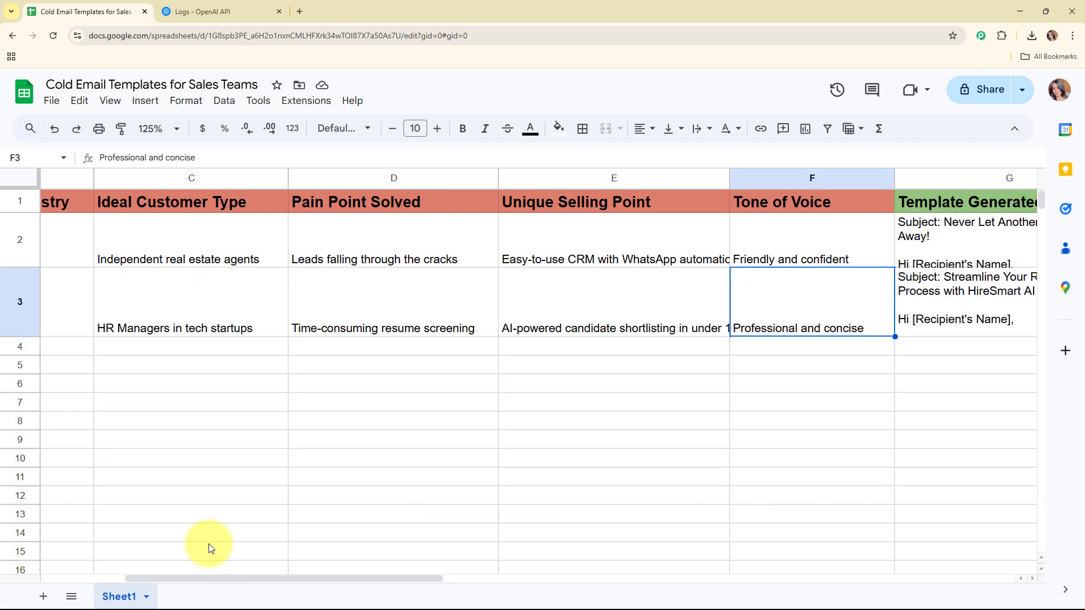
left_click_drag(204, 577, 307, 586)
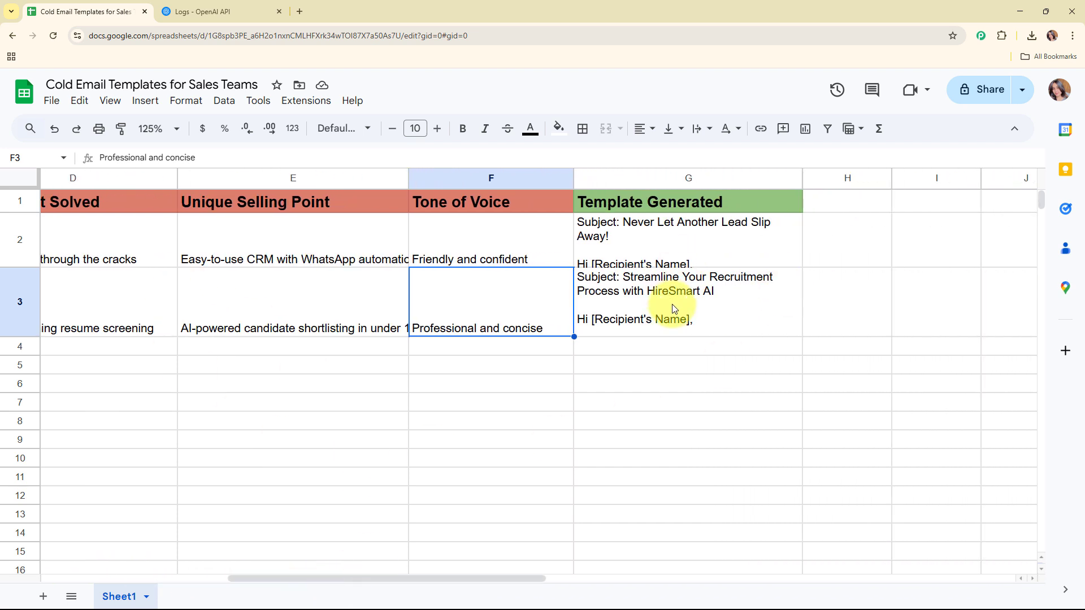
double_click(711, 310)
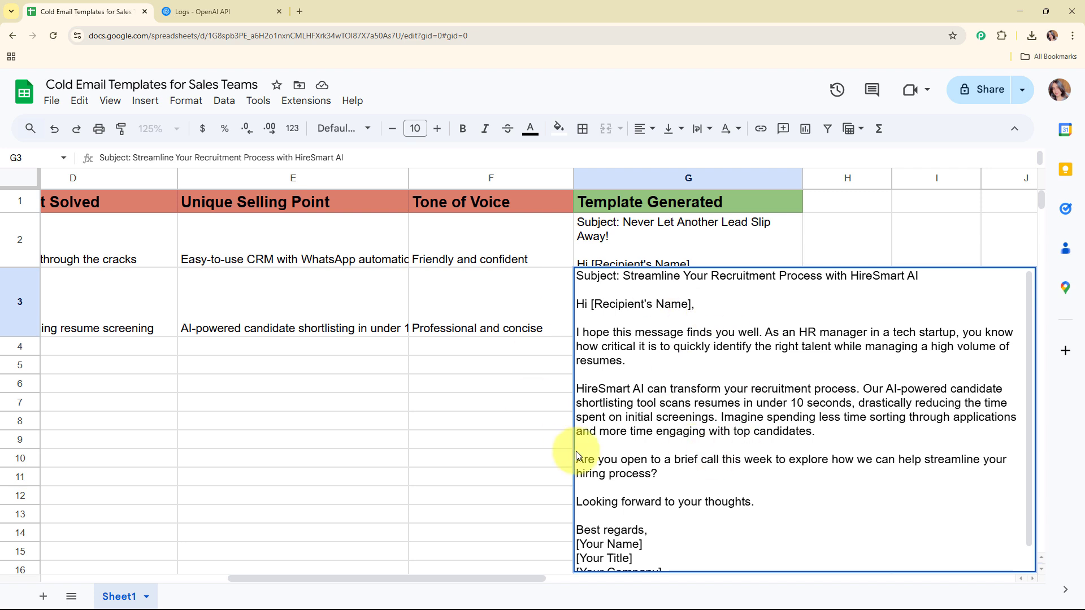
left_click(501, 345)
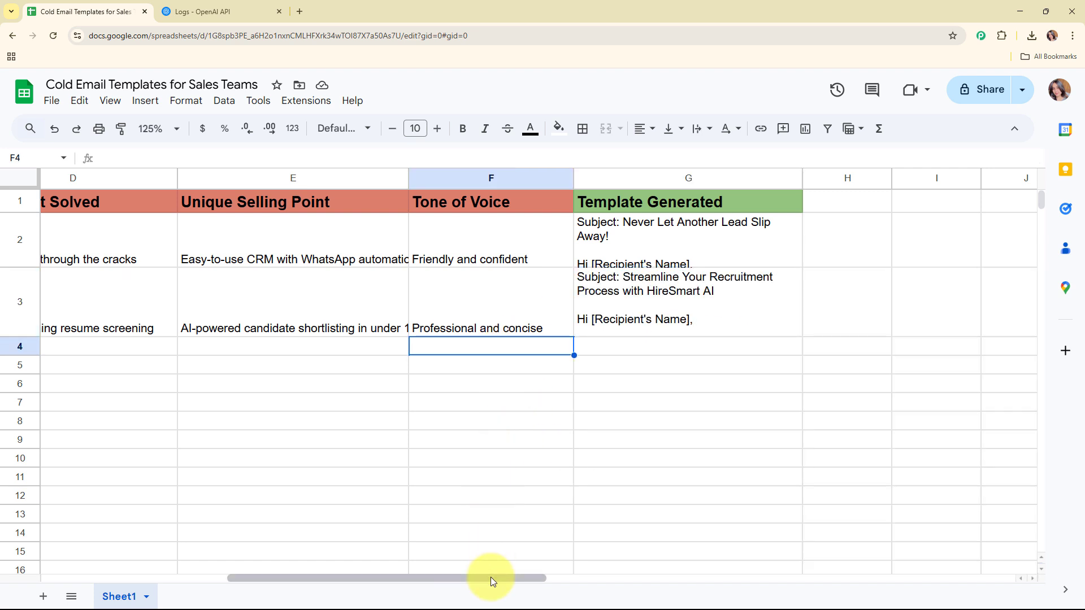
left_click_drag(490, 577, 280, 576)
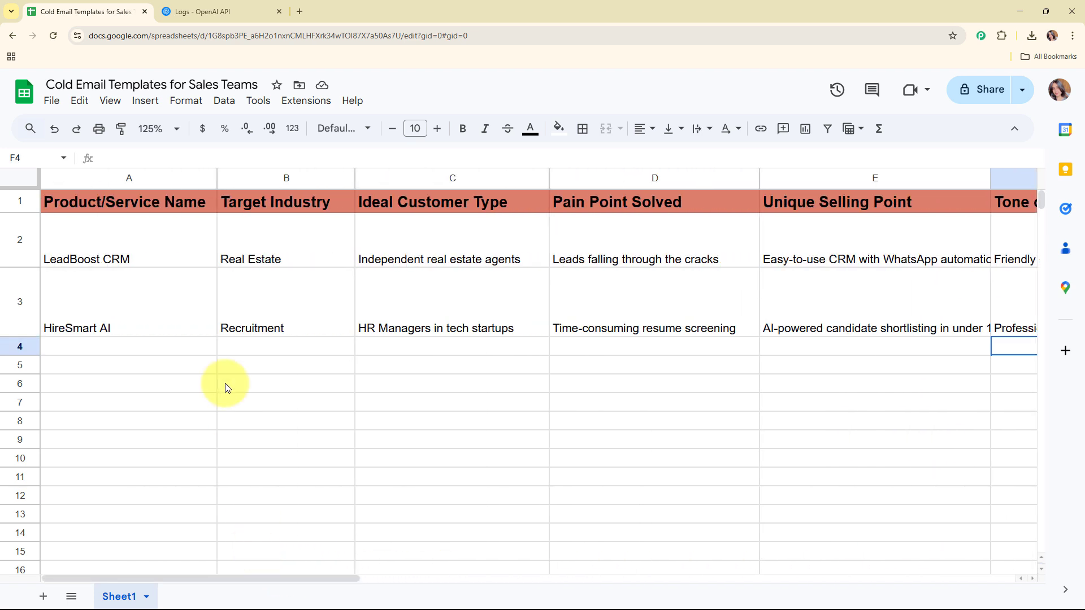
left_click(172, 349)
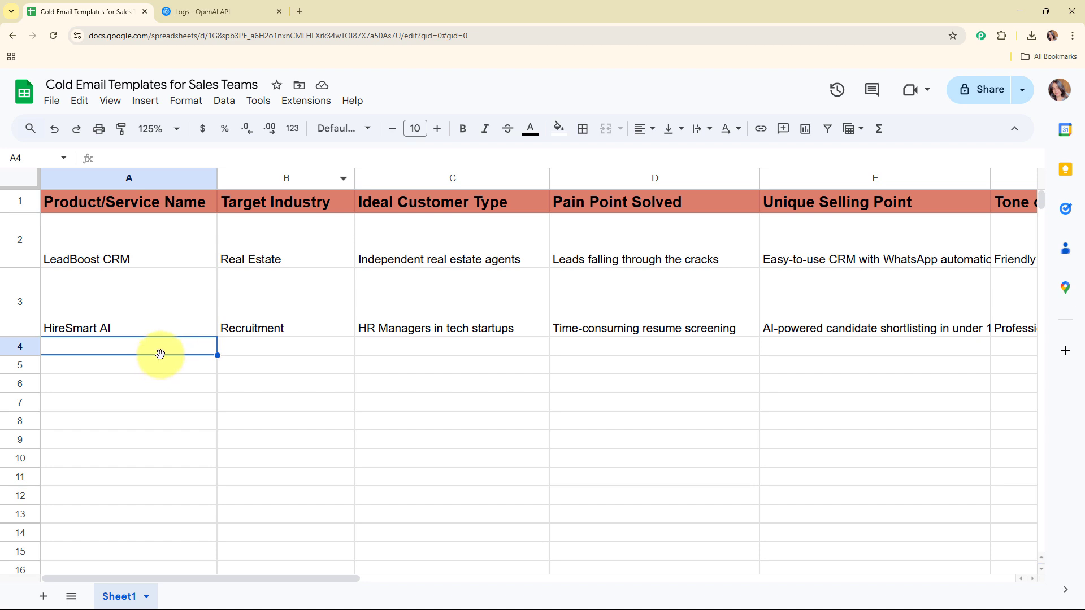
Go to pabbly.com/connect in a new tab, sign in, and launch Pabbly Connect.
left_click(299, 11)
type("pabb")
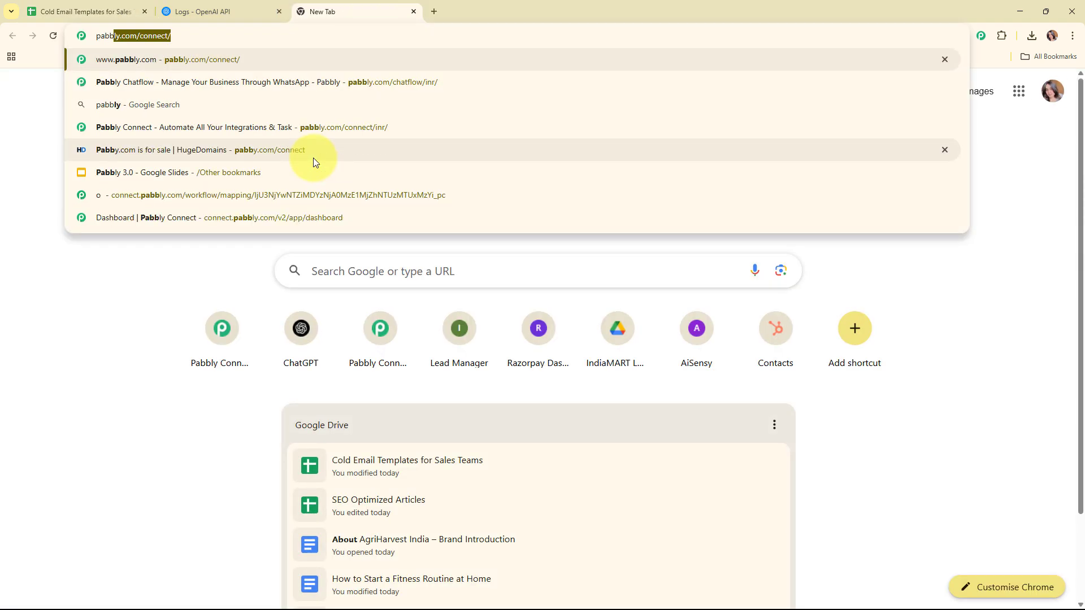
key("Return")
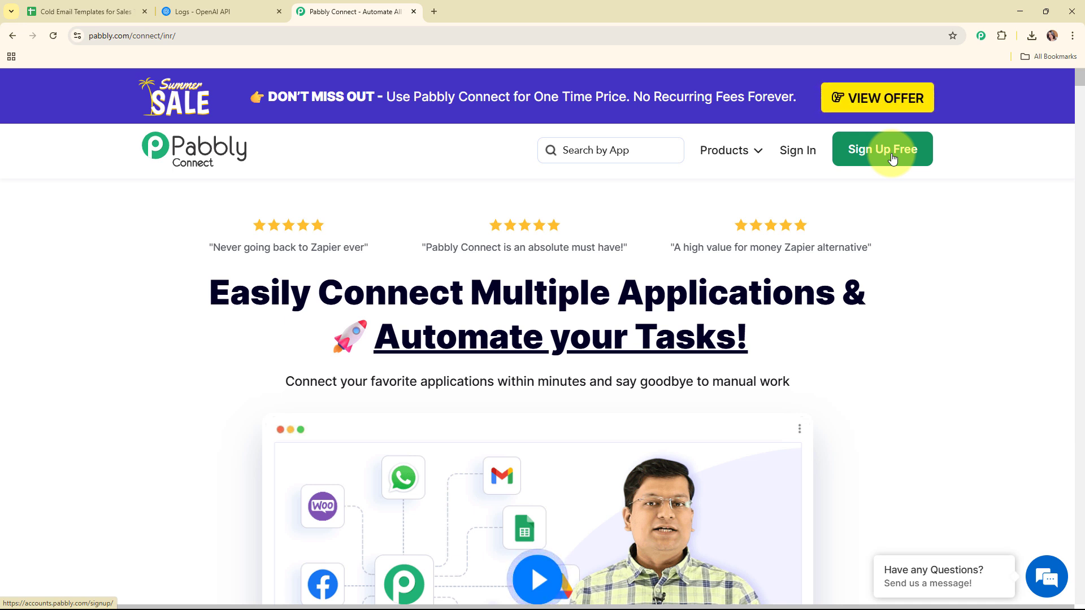
left_click(806, 156)
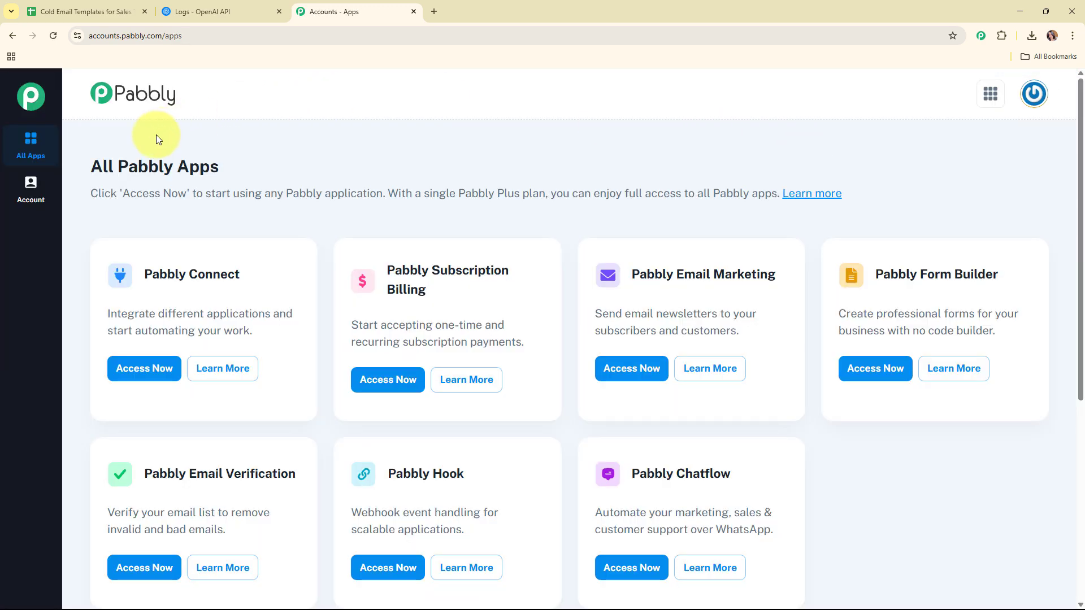
left_click_drag(78, 166, 279, 164)
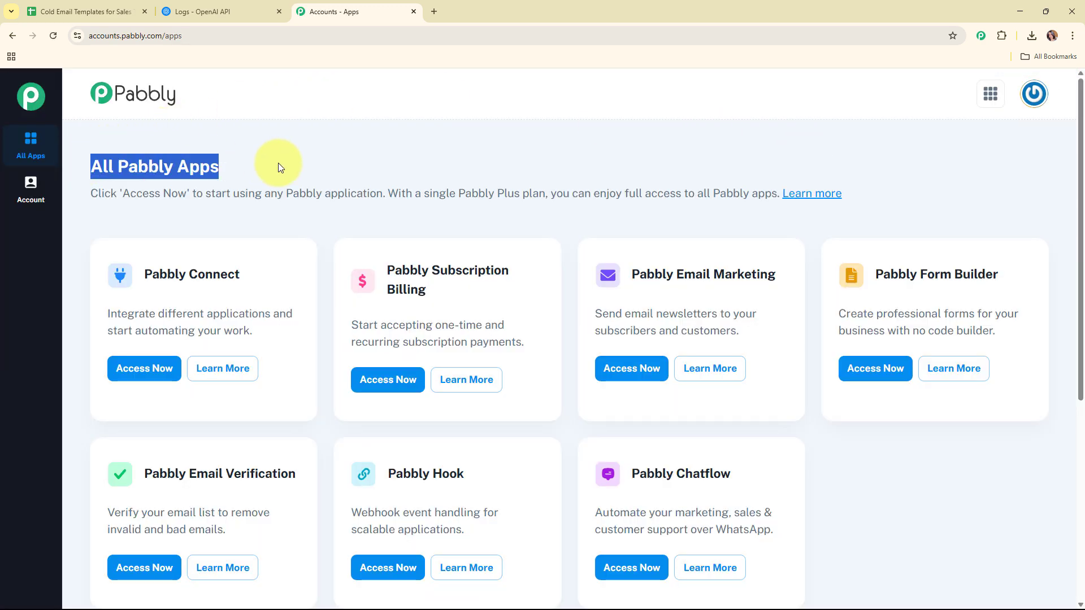
left_click(524, 219)
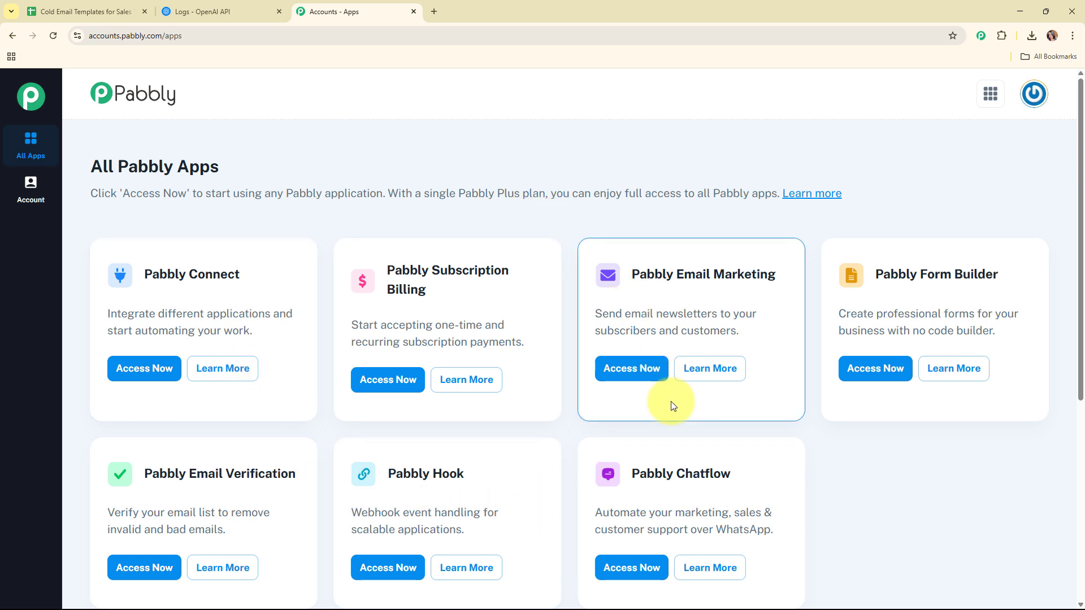
left_click(140, 381)
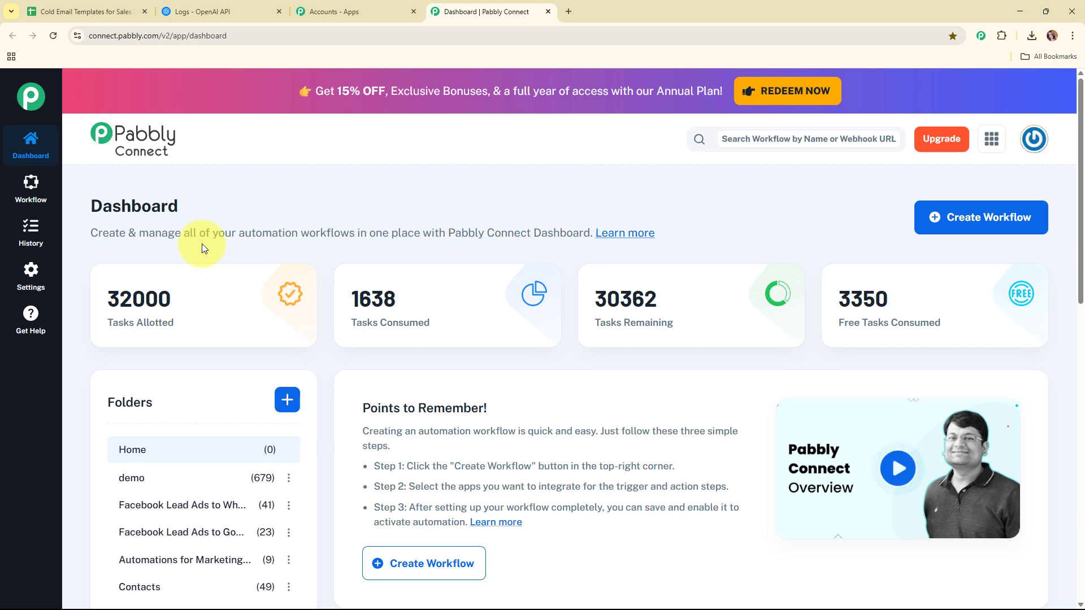
Name a new workflow 'Generate Cold Email Templates for Sales Teams Using AI Agent' in the Automations folder.
left_click(943, 231)
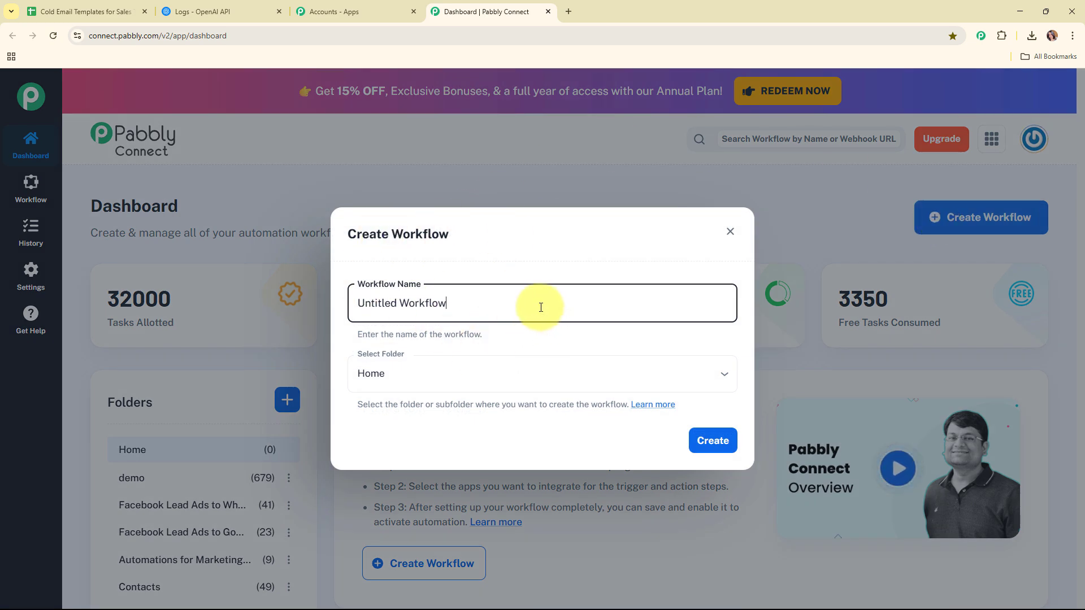
left_click_drag(540, 305, 330, 308)
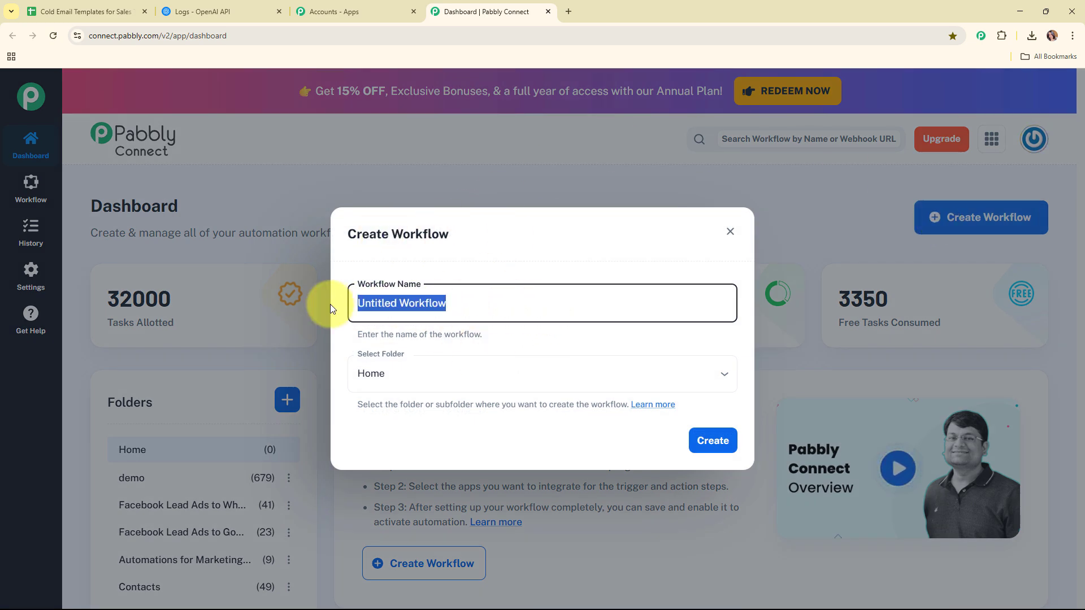
type("Generate Cold Email Templates for Sales Teams Using AI Agent")
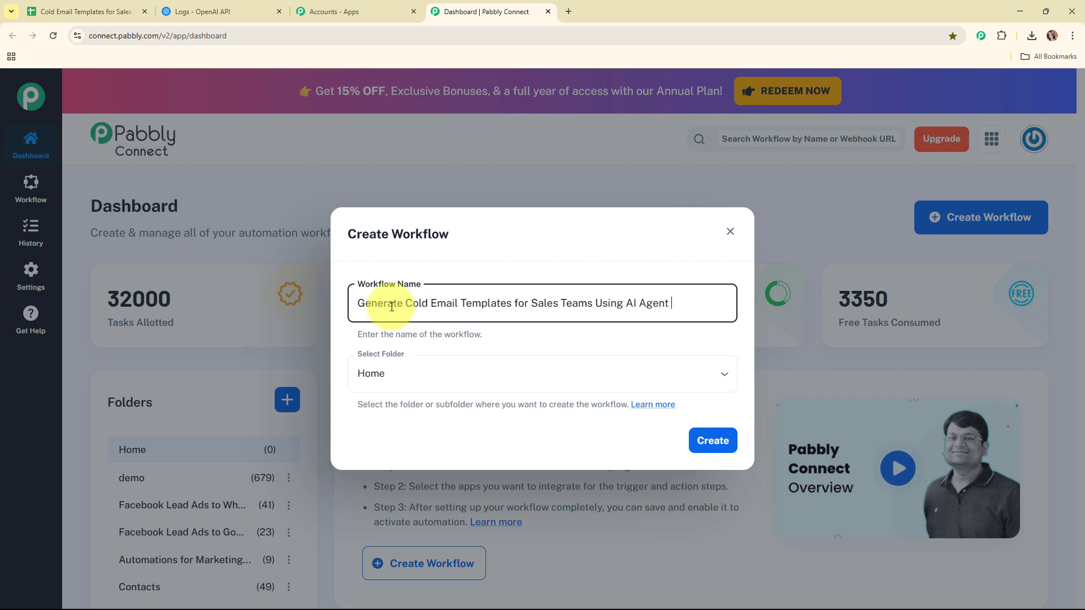
left_click_drag(364, 302, 695, 308)
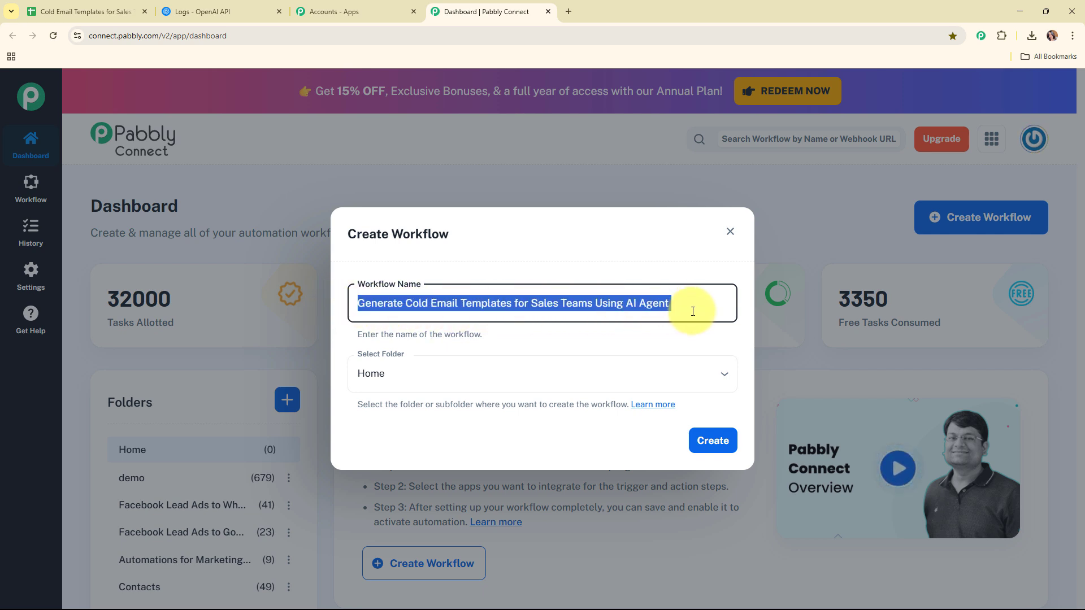
left_click(582, 344)
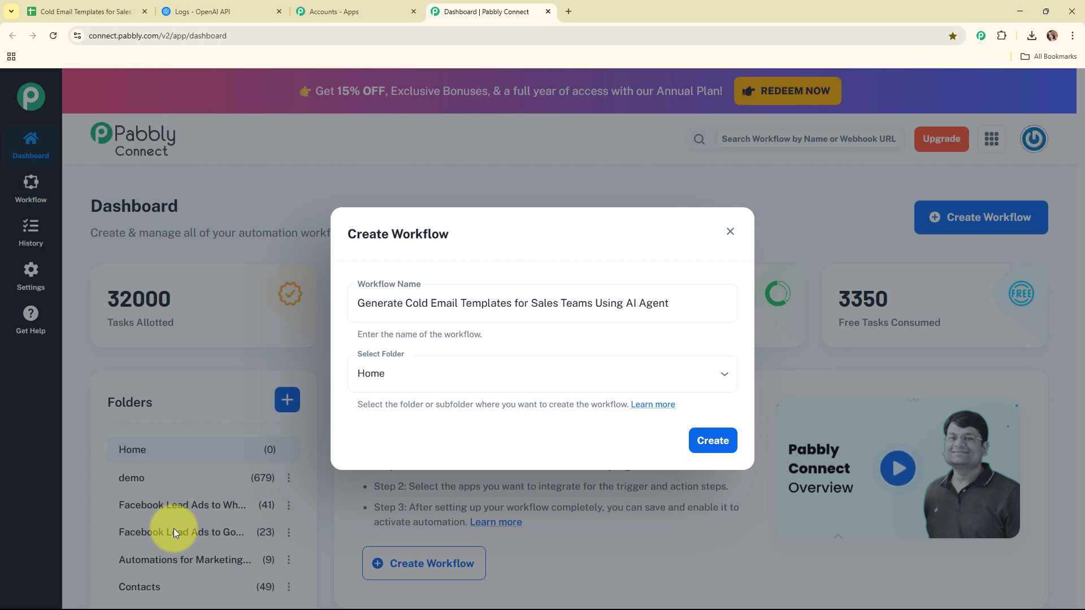
left_click(608, 367)
scroll(457, 317, "down", 1)
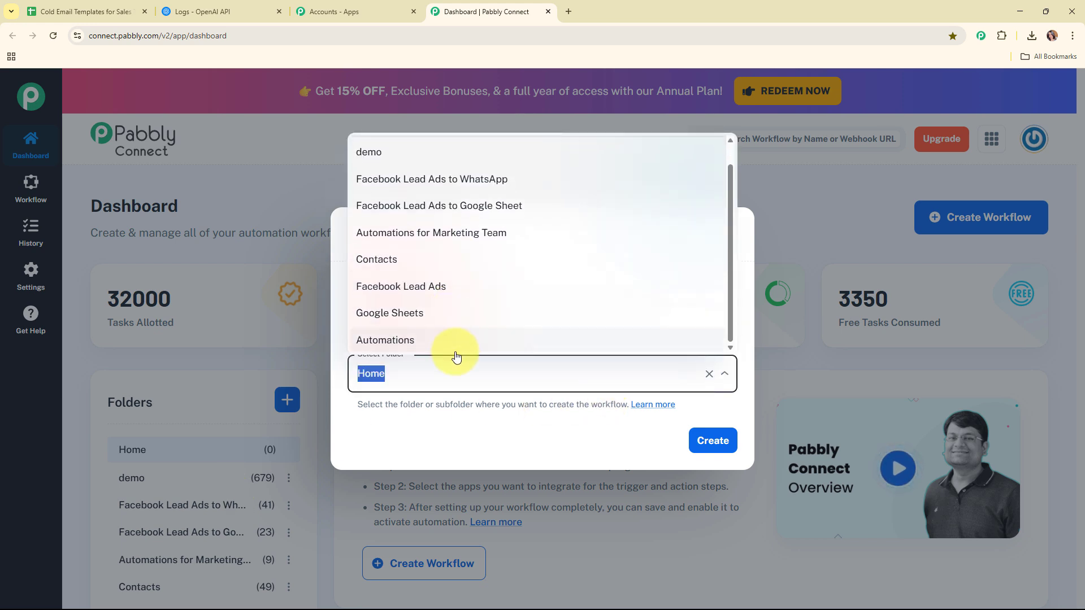
left_click(455, 352)
left_click(464, 444)
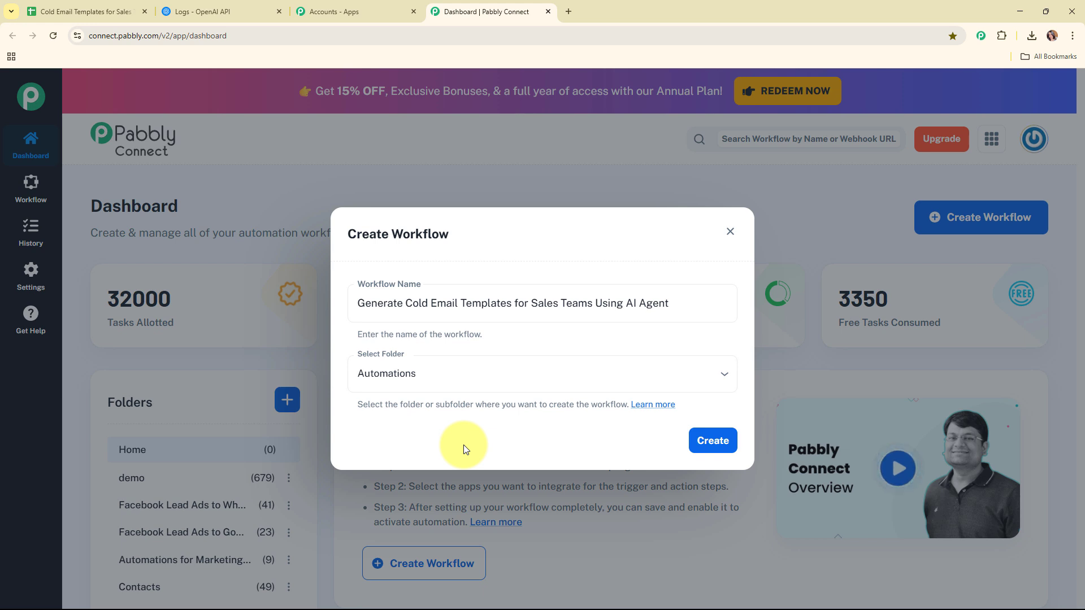
Skim the folders help article, then create the workflow.
left_click(653, 405)
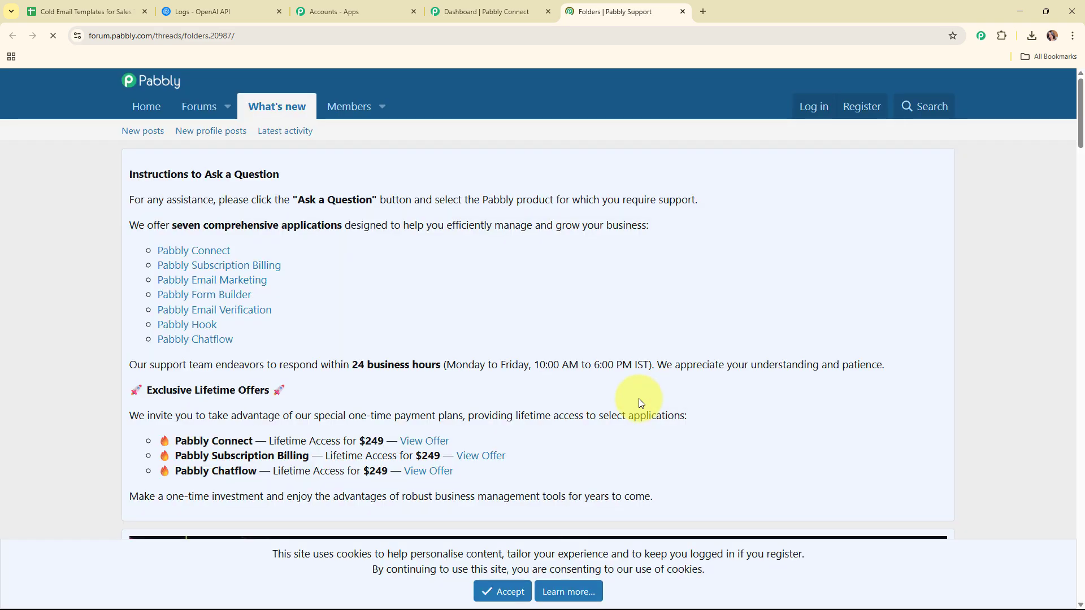
scroll(639, 399, "down", 6)
scroll(641, 403, "down", 12)
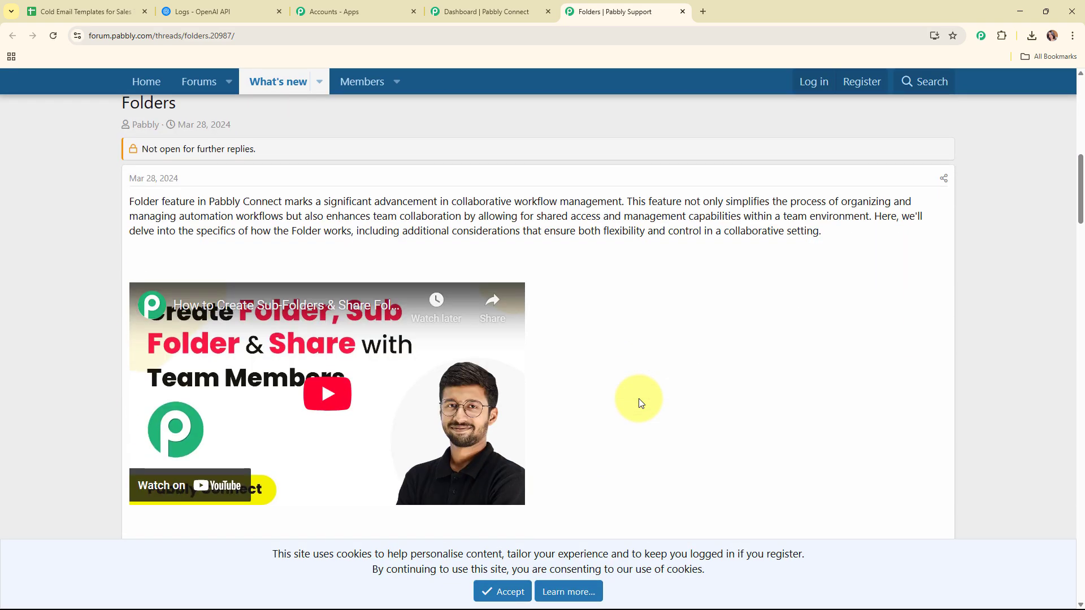
scroll(639, 403, "down", 9)
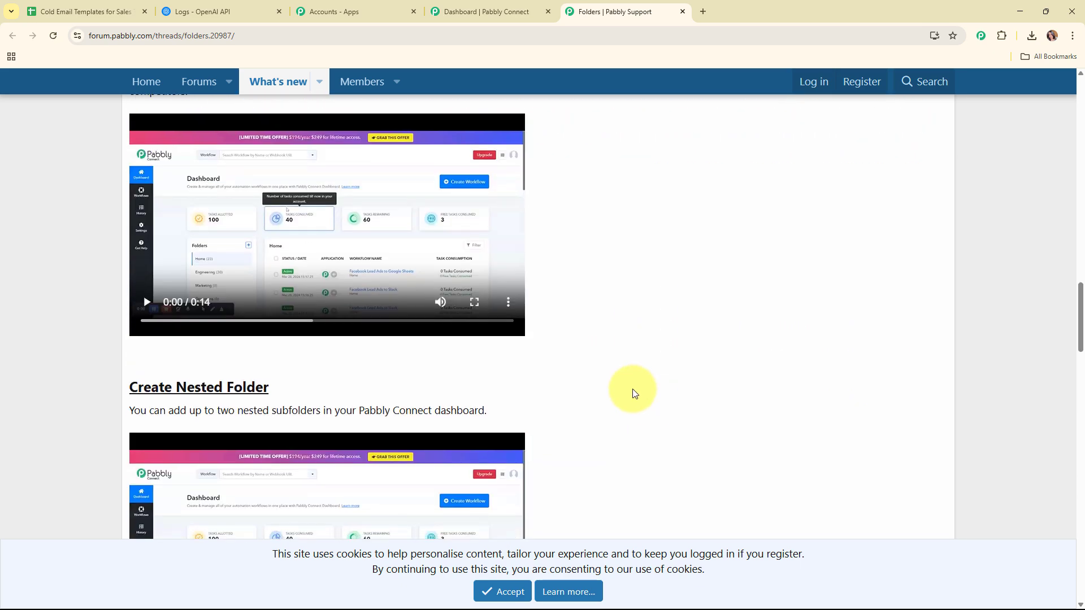
scroll(634, 394, "up", 3)
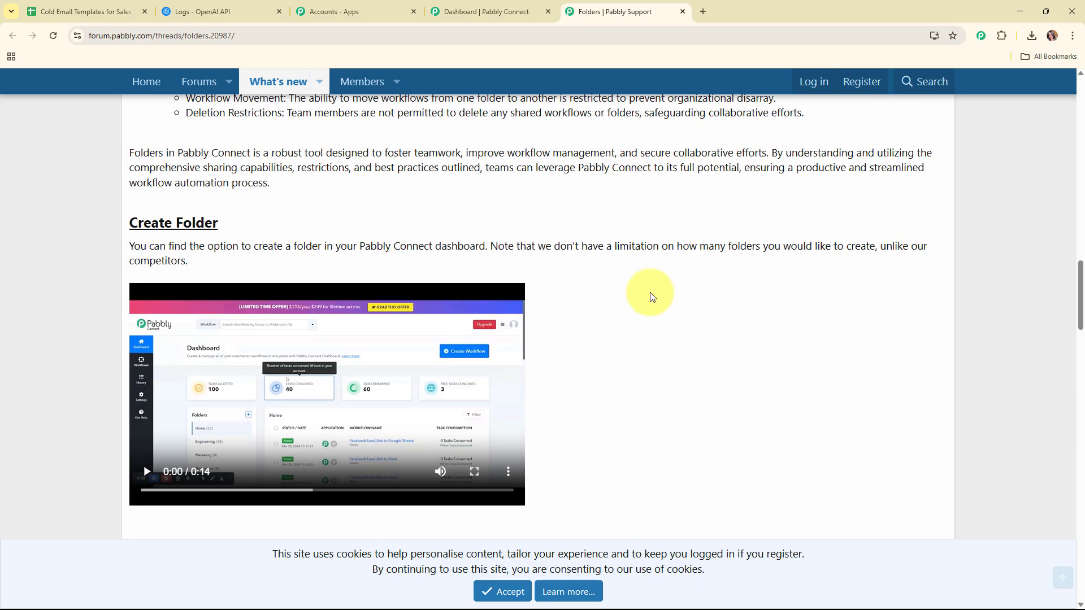
left_click(683, 12)
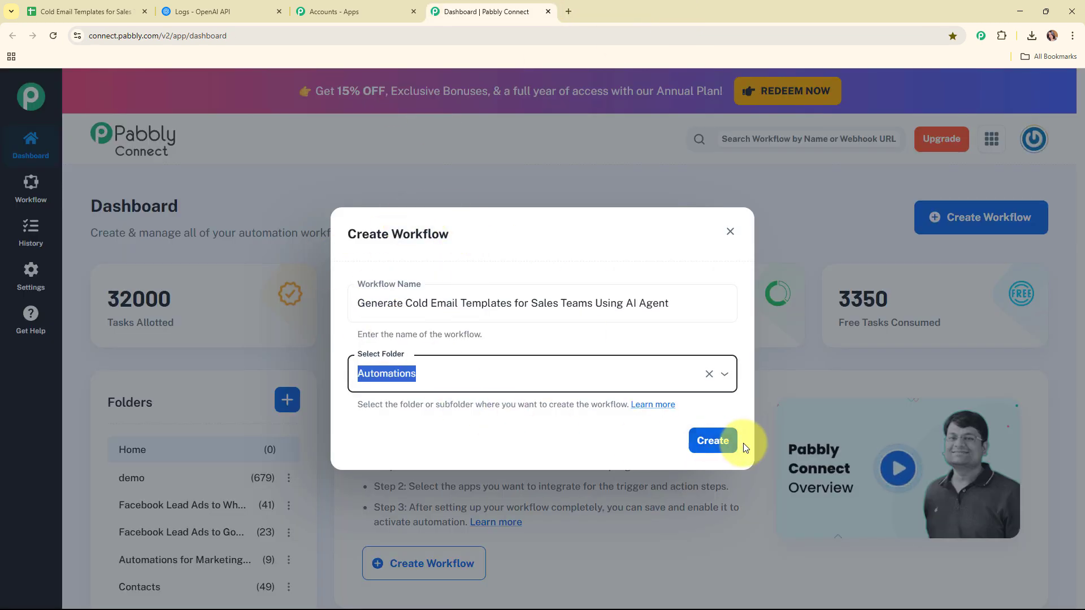
left_click(725, 447)
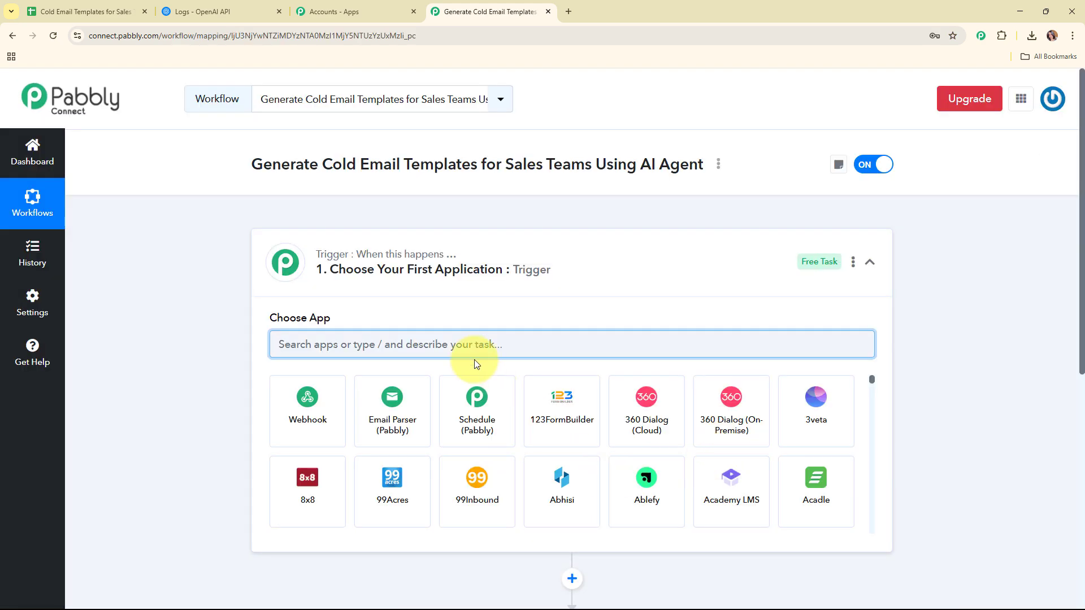
Set the trigger app to Google Sheets with the New or Updated Spreadsheet Row event.
left_click(871, 268)
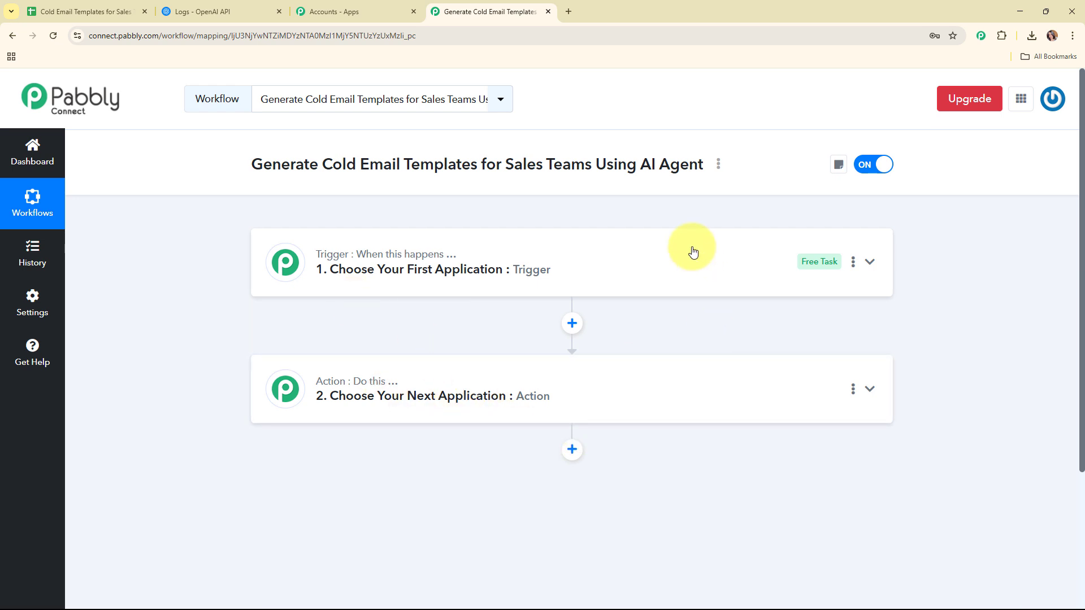
left_click(682, 276)
left_click(420, 355)
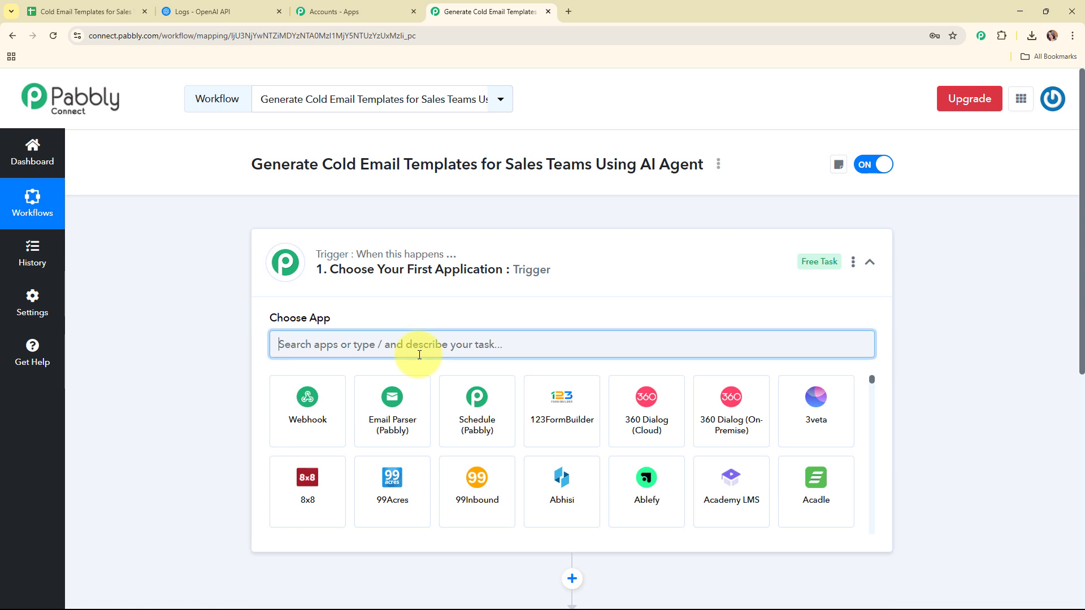
type("shee")
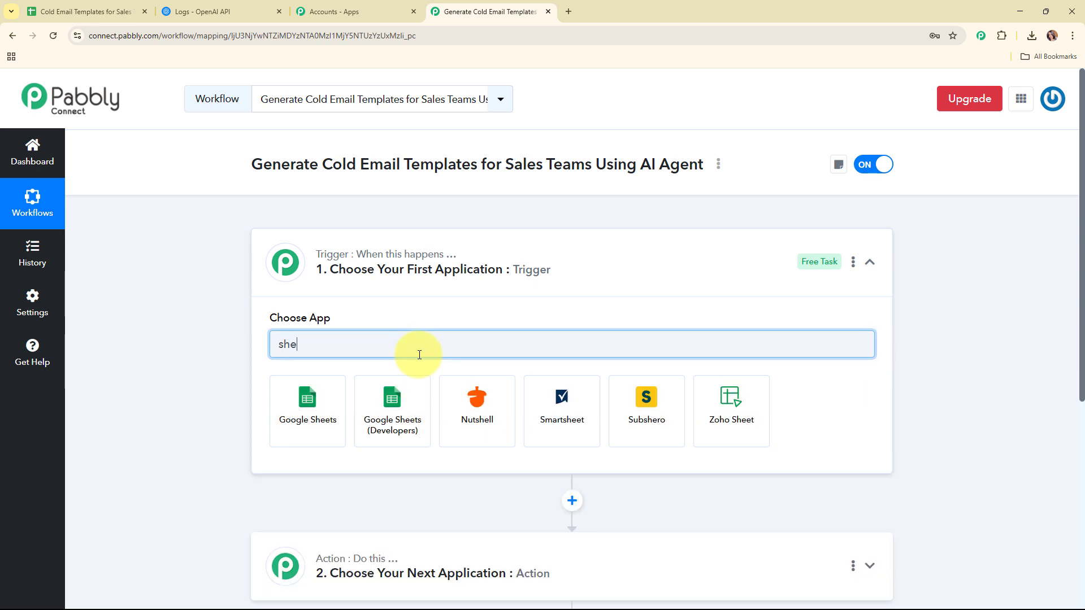
left_click(305, 417)
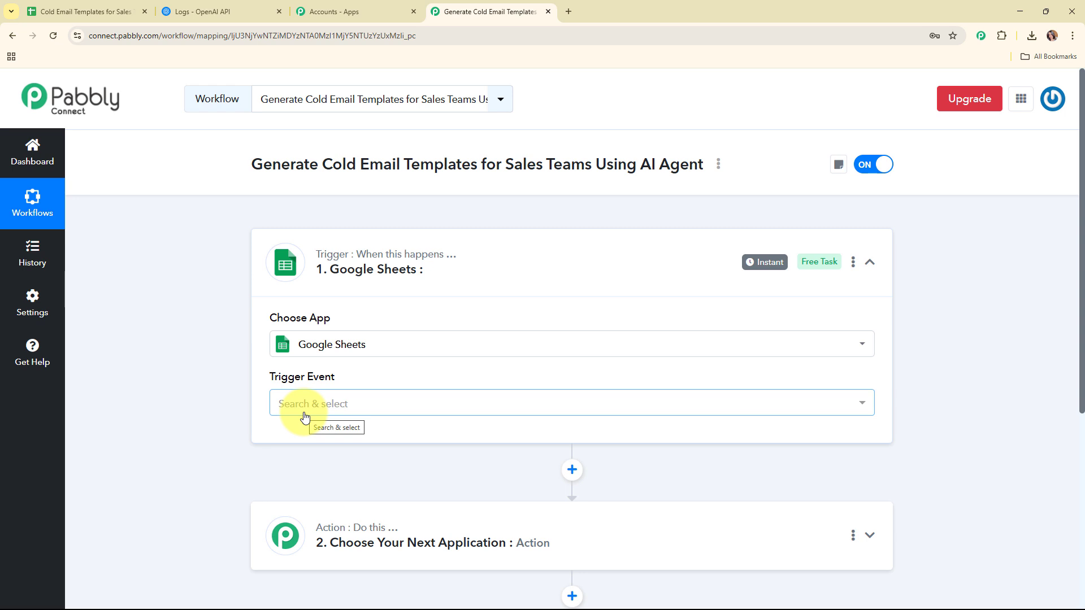
left_click(377, 404)
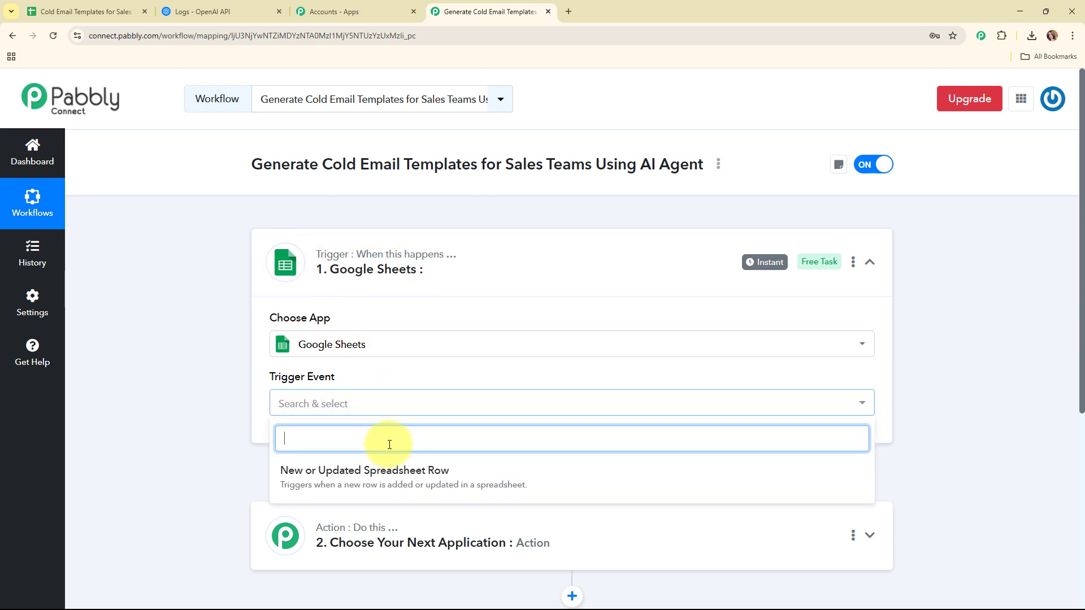
left_click(389, 473)
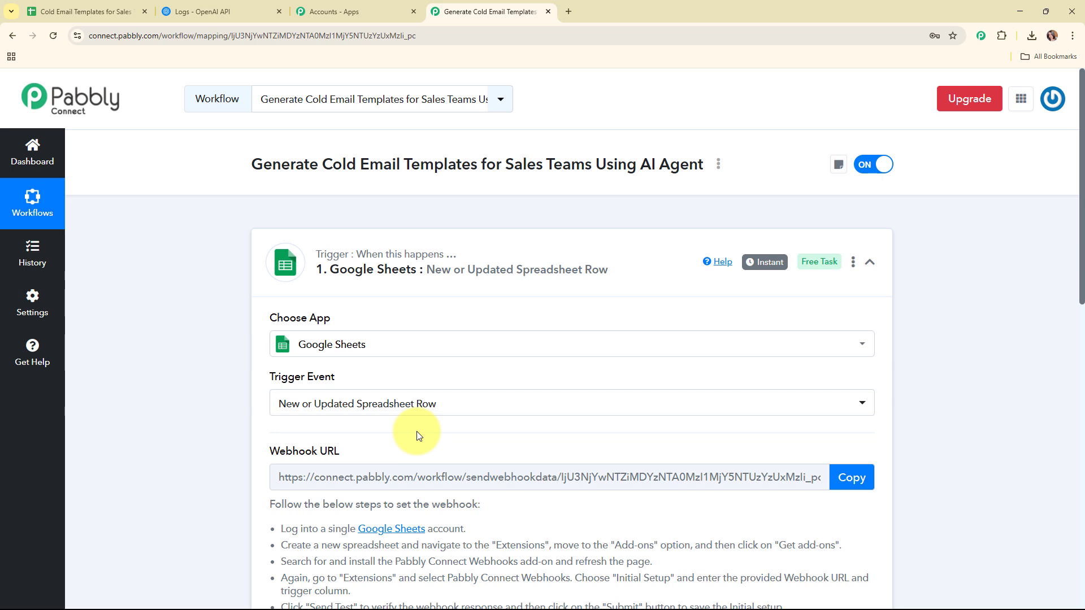
Copy the Google Sheets trigger's webhook URL from the setup instructions.
left_click_drag(347, 376, 247, 378)
scroll(484, 358, "down", 3)
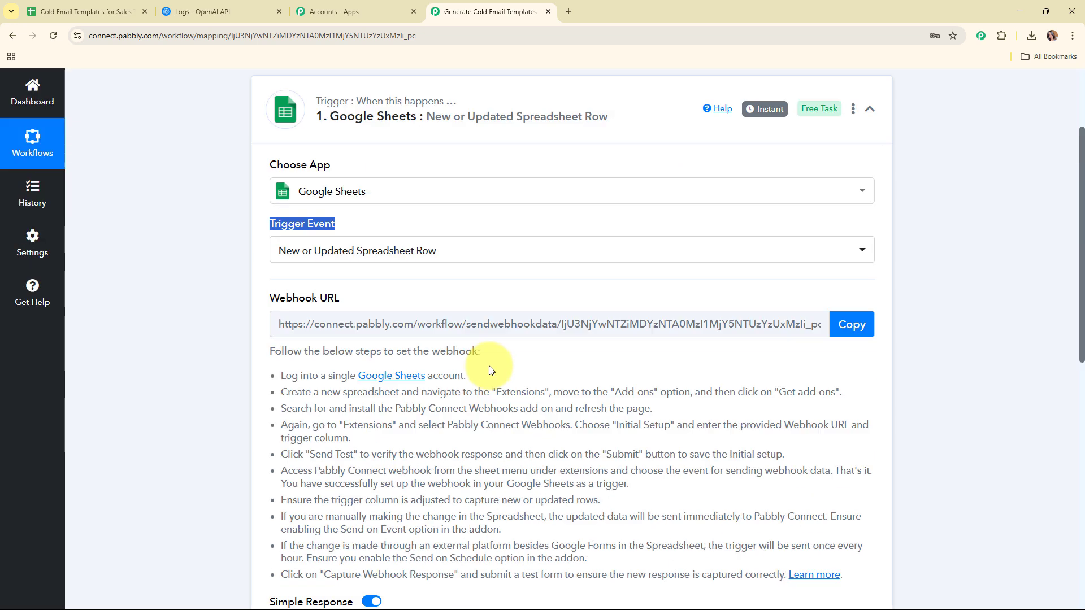
left_click_drag(342, 281, 225, 279)
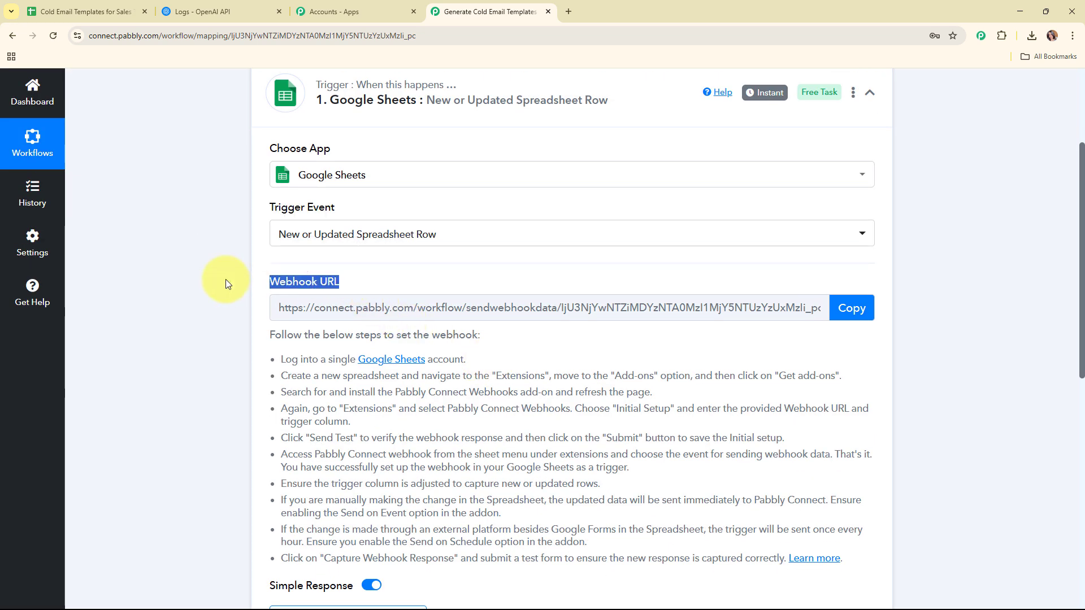
left_click(583, 346)
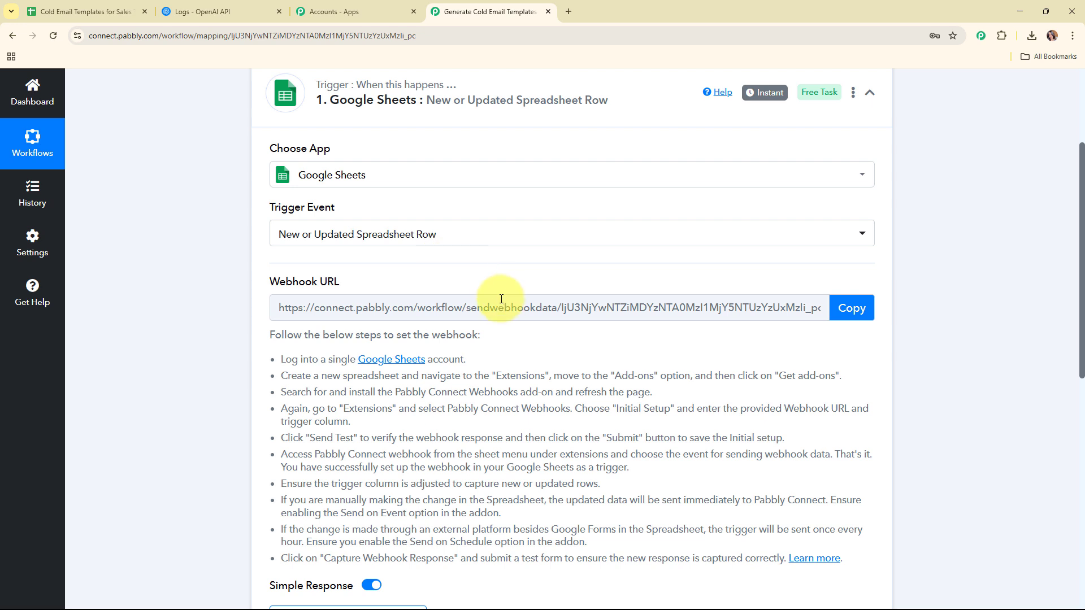
scroll(501, 299, "down", 2)
left_click_drag(281, 246, 292, 246)
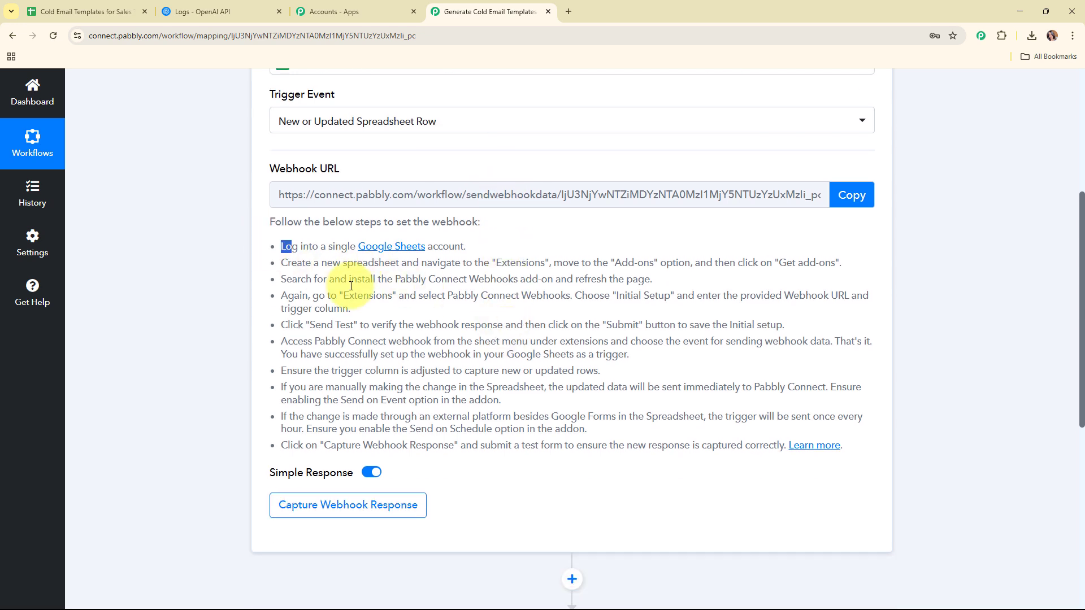
left_click_drag(351, 286, 871, 449)
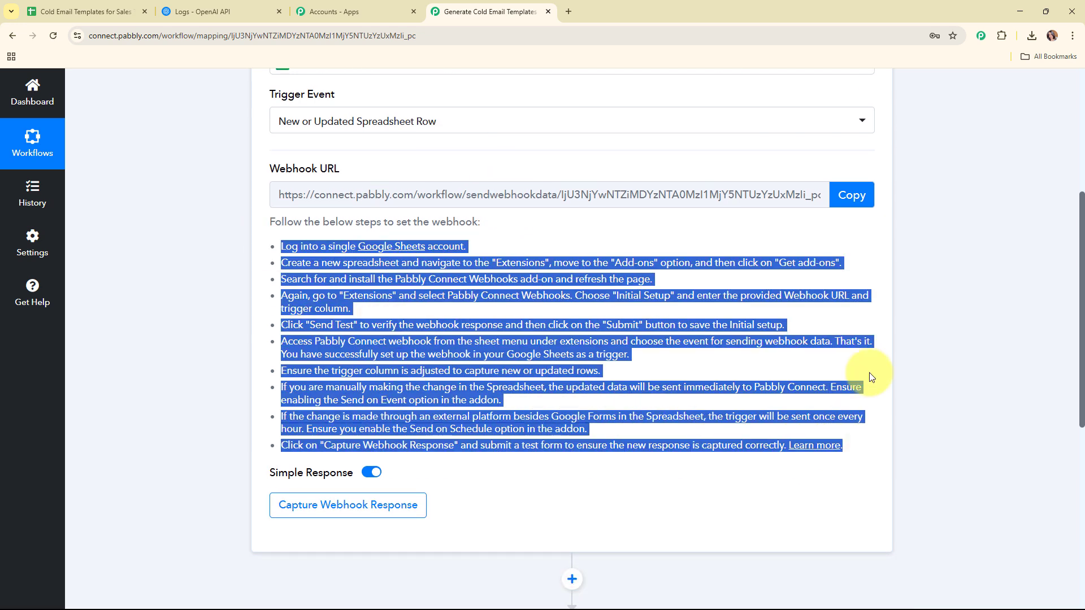
left_click(848, 198)
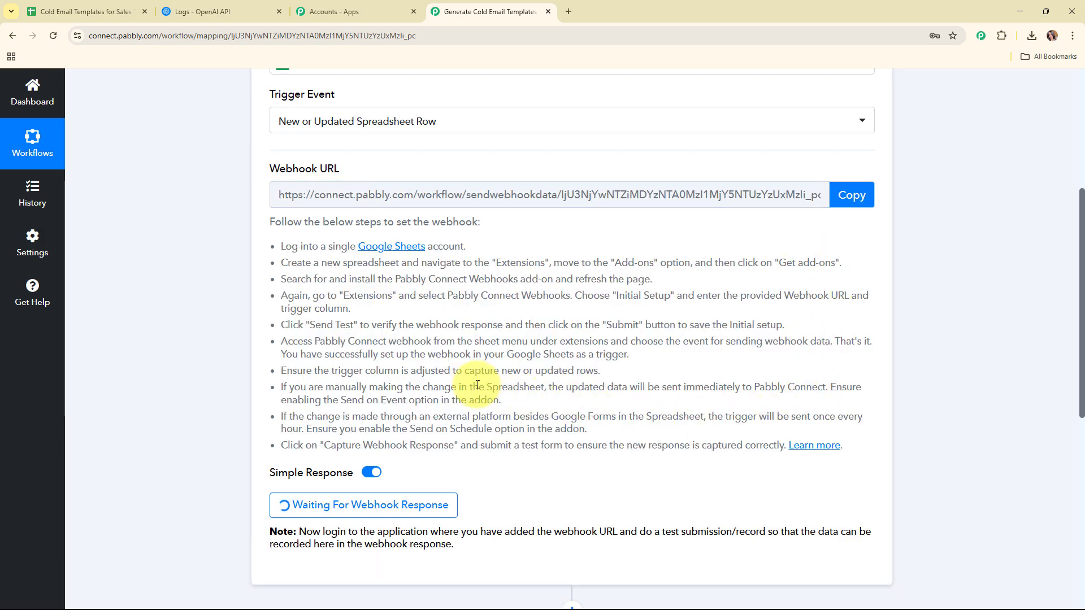
left_click(79, 10)
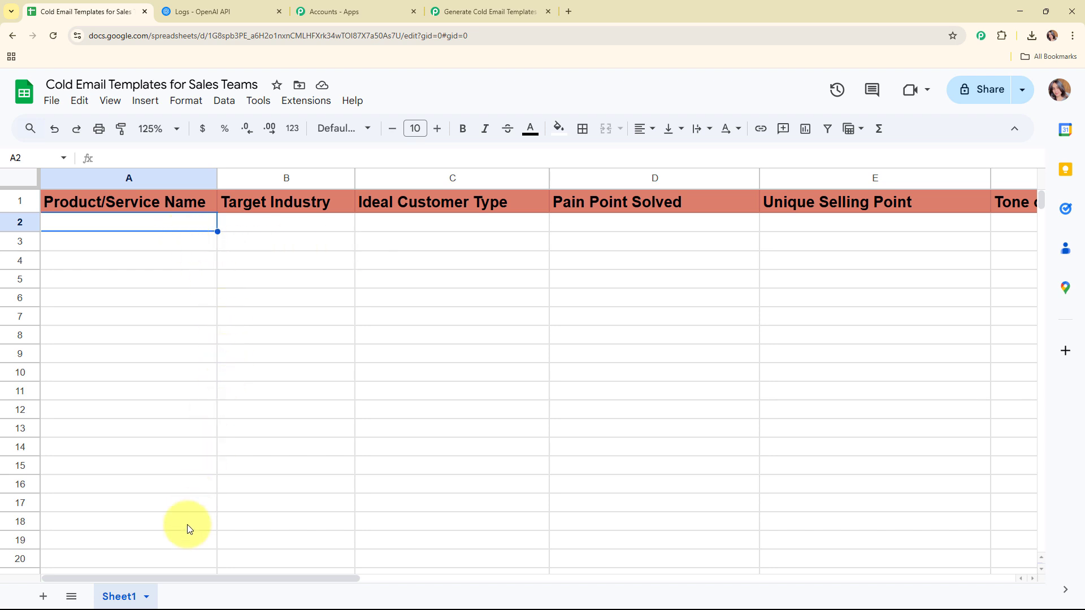
Check the CourseCreator Pro sample entry in row 2 and open the Extensions menu.
left_click_drag(181, 577, 154, 552)
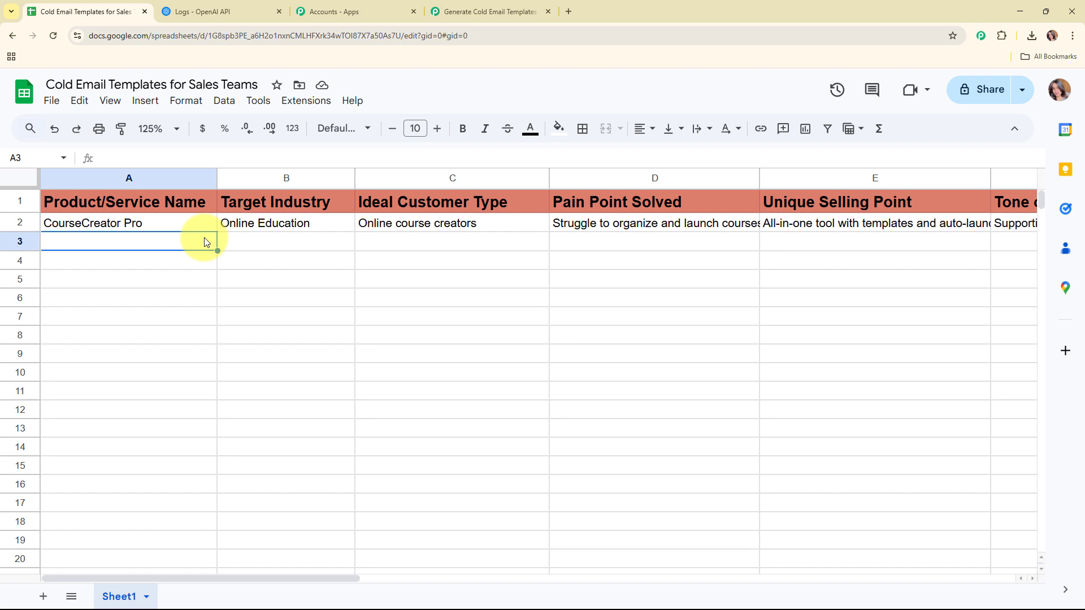
left_click(308, 101)
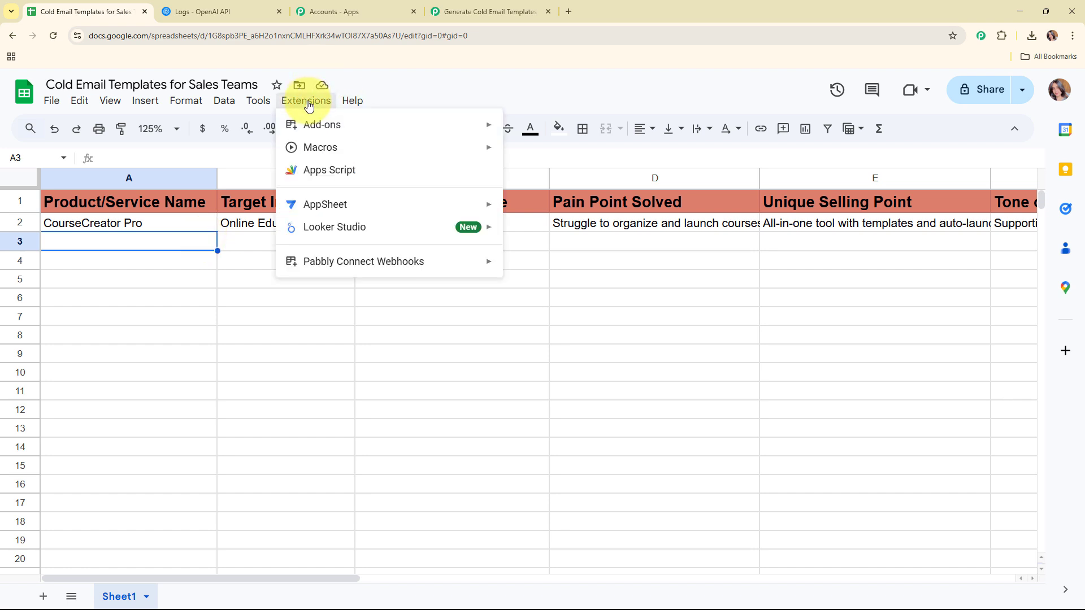
mouse_move(310, 130)
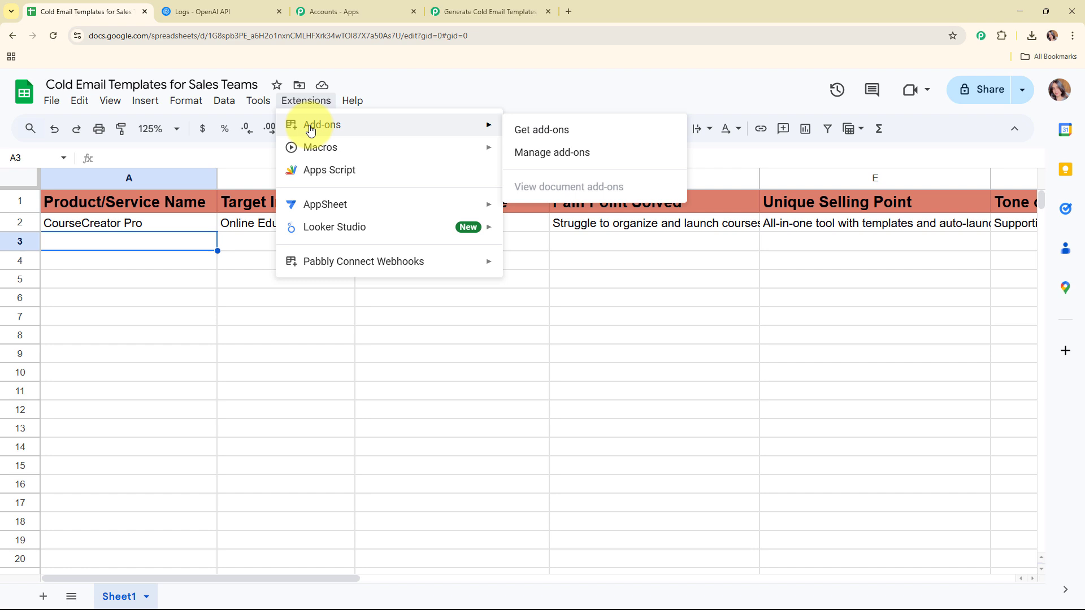
left_click(588, 130)
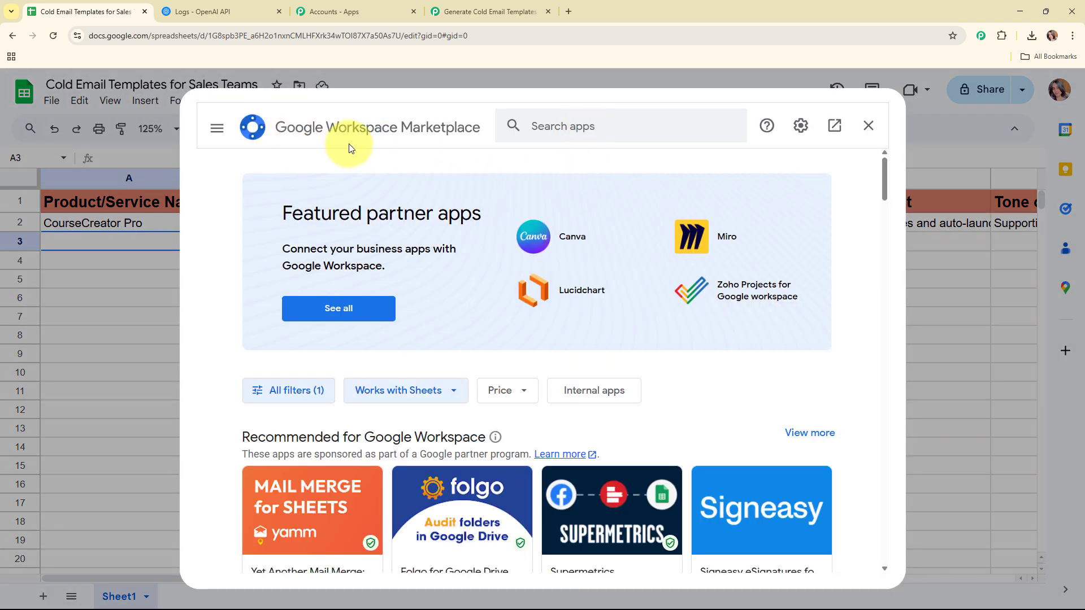
left_click(584, 125)
type("p")
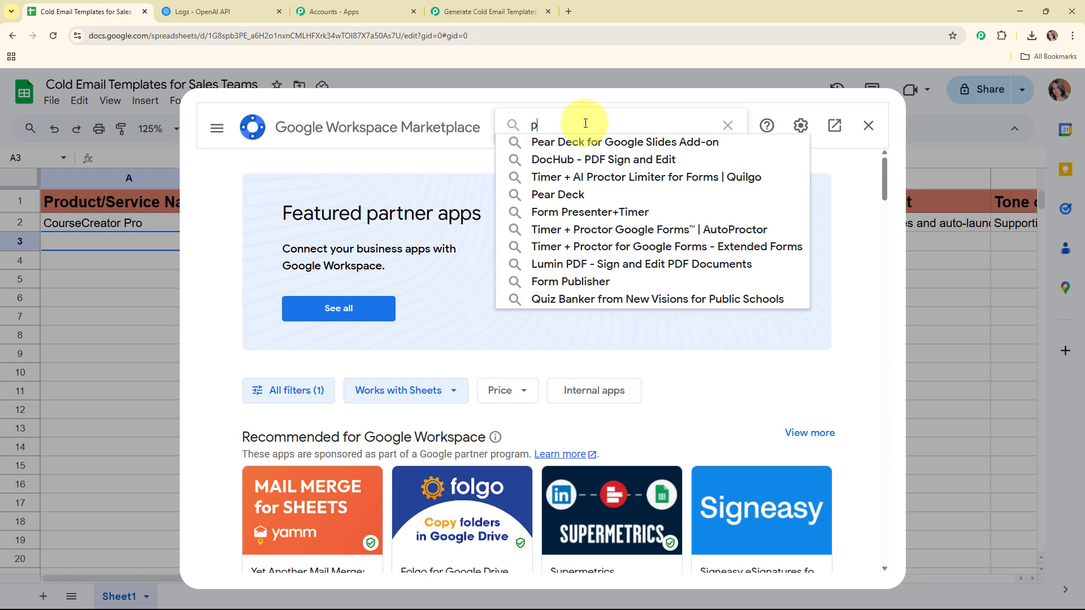
type("ab")
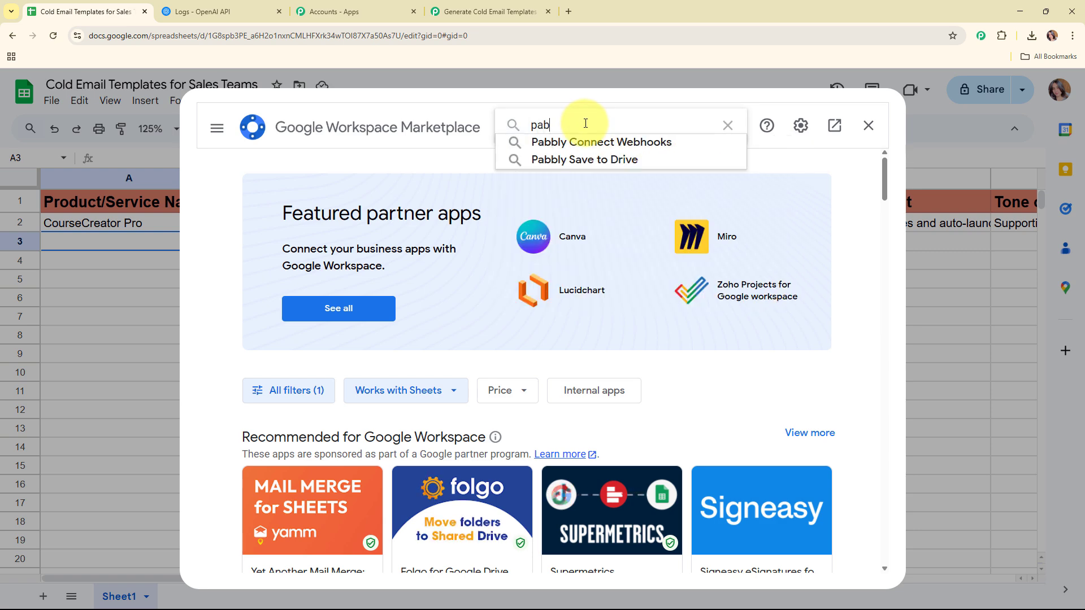
left_click(588, 141)
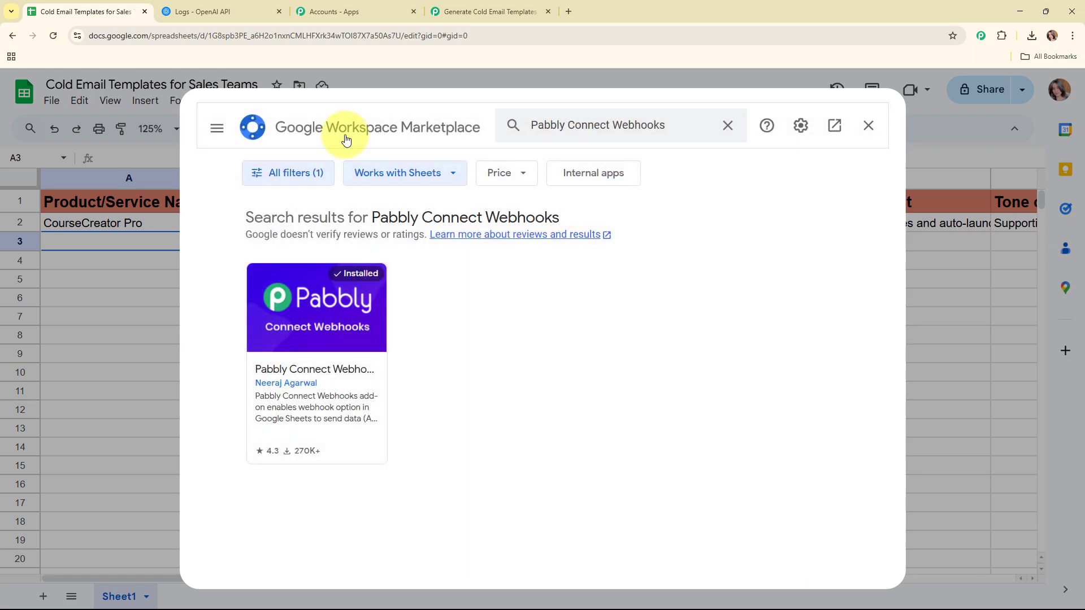
left_click(294, 326)
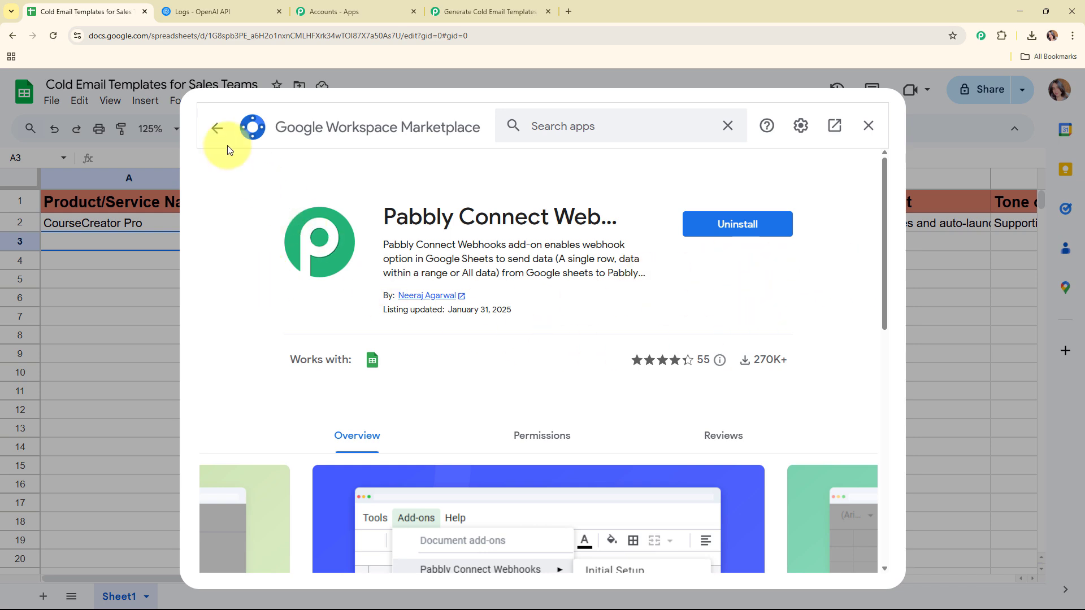
left_click(218, 129)
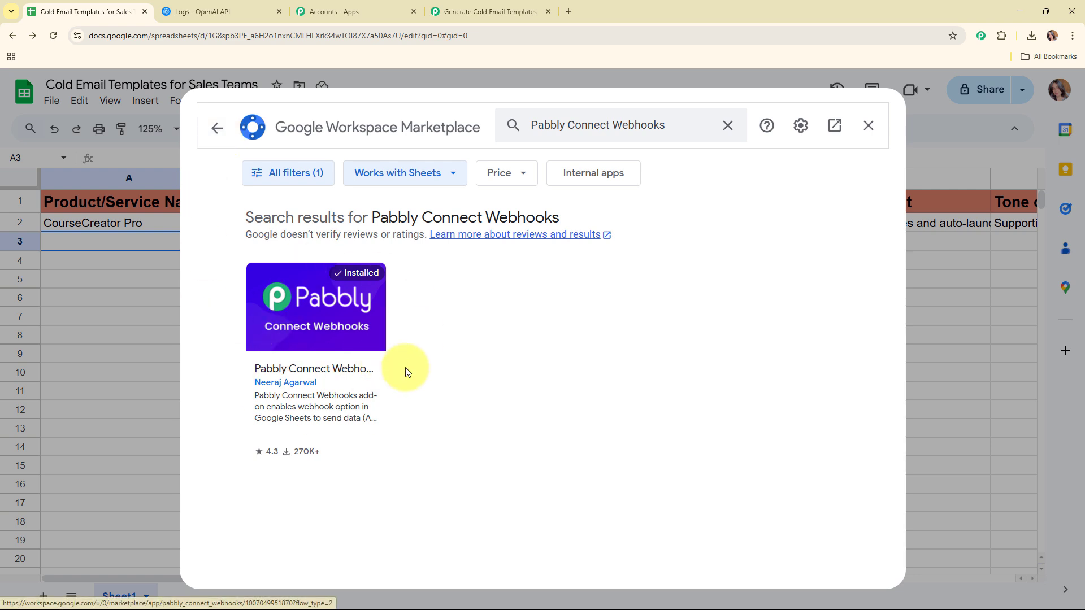
left_click(867, 126)
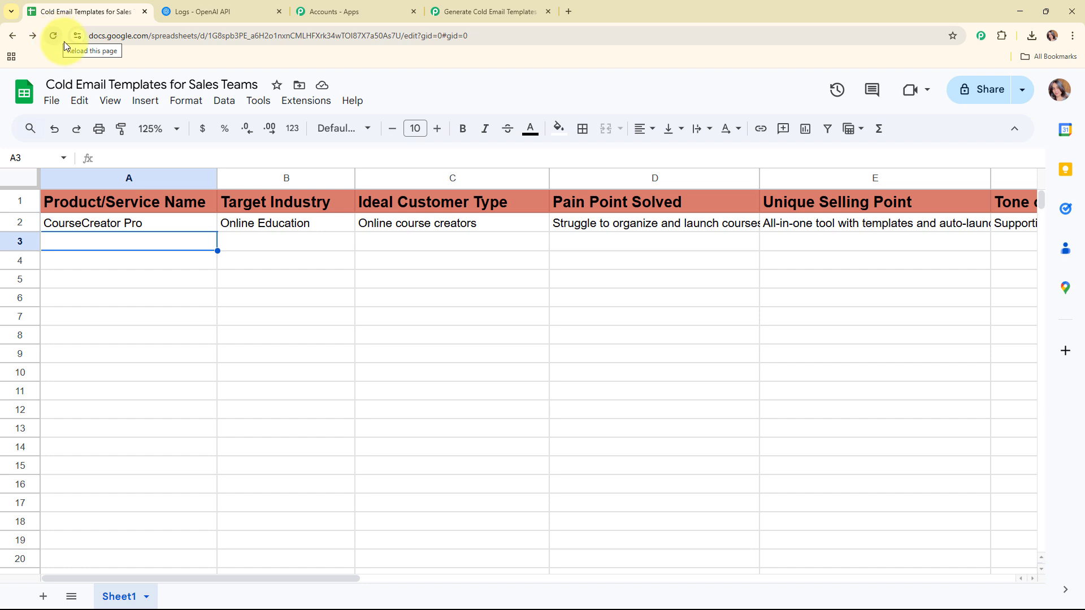
Open the Pabbly webhook Initial Setup and paste the Pabbly webhook URL.
left_click(305, 103)
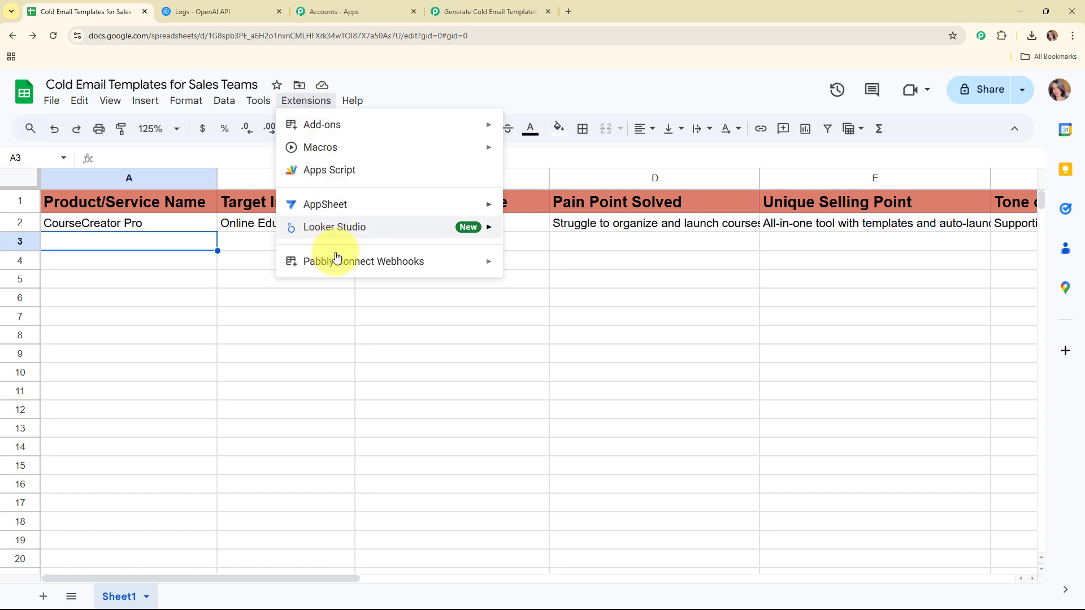
mouse_move(337, 264)
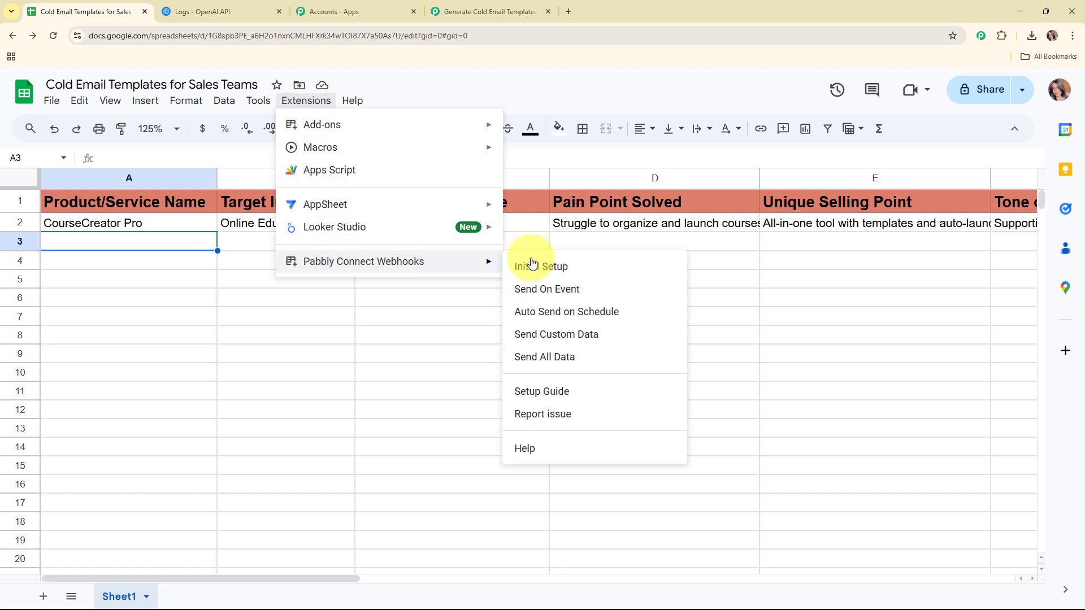
left_click(554, 264)
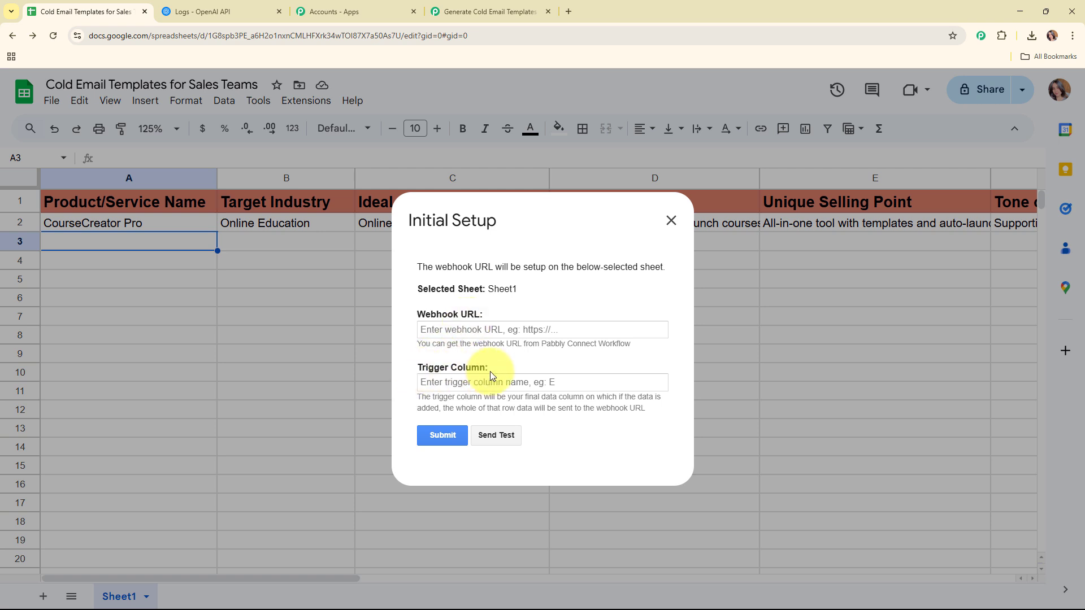
left_click(489, 328)
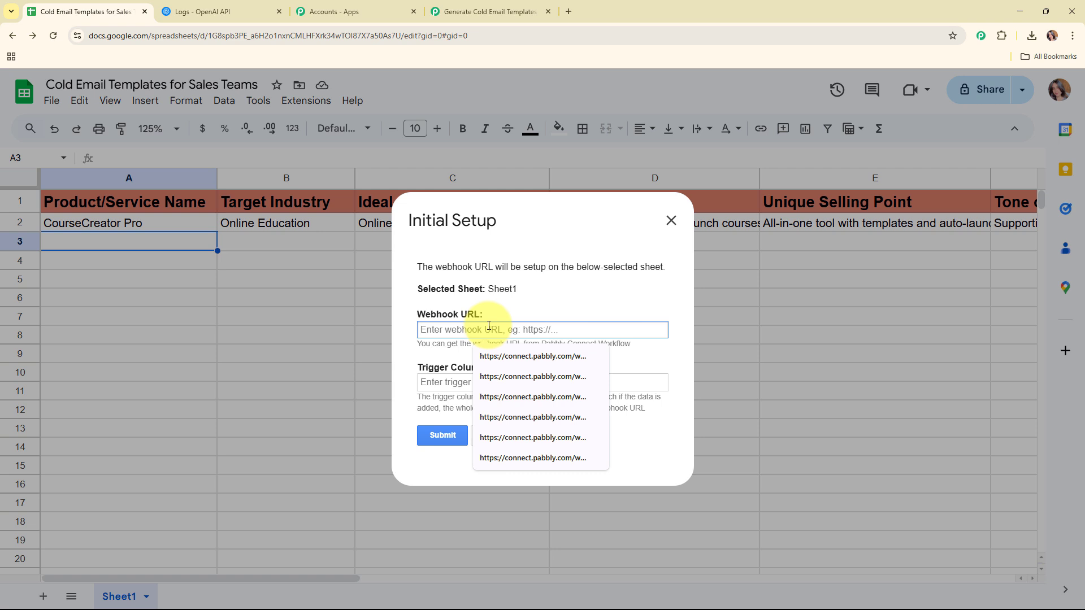
key("ctrl+v")
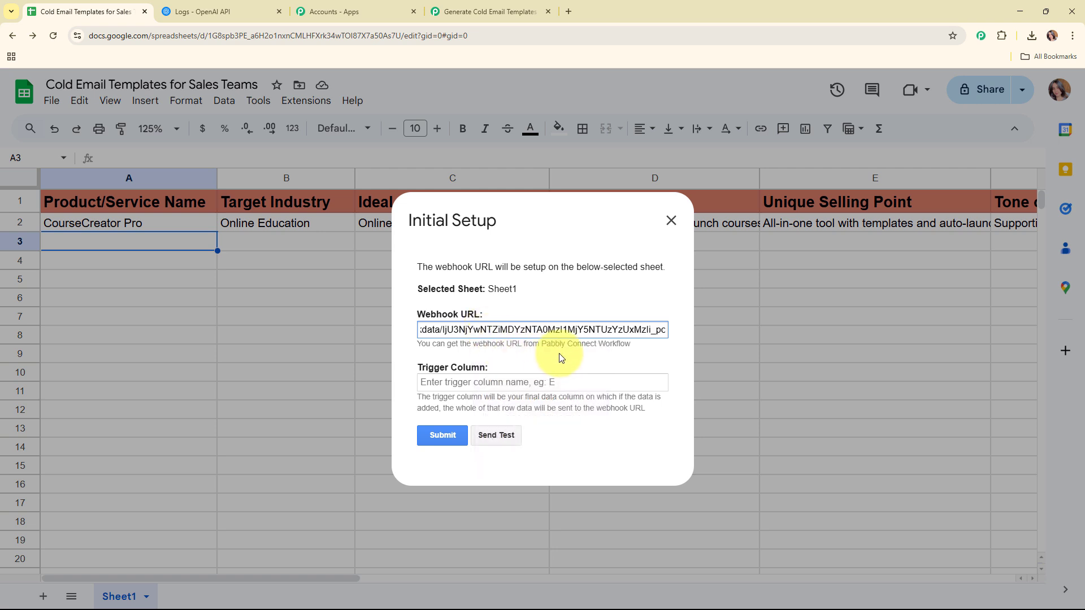
left_click(563, 361)
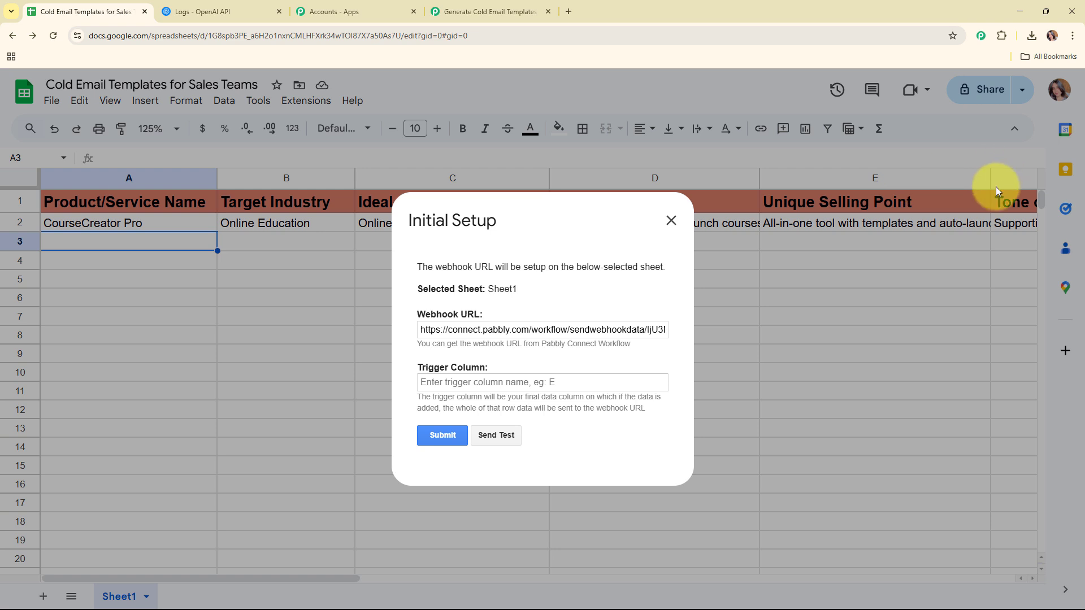
Set trigger column F, submit, send the test row, and close the setup.
left_click(434, 382)
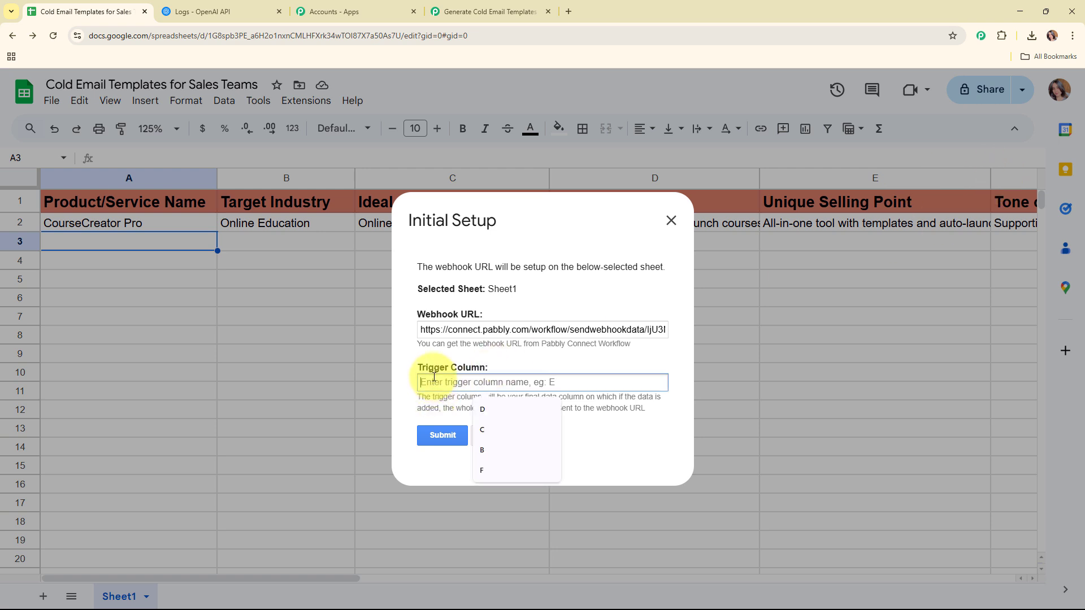
type("F")
left_click(440, 434)
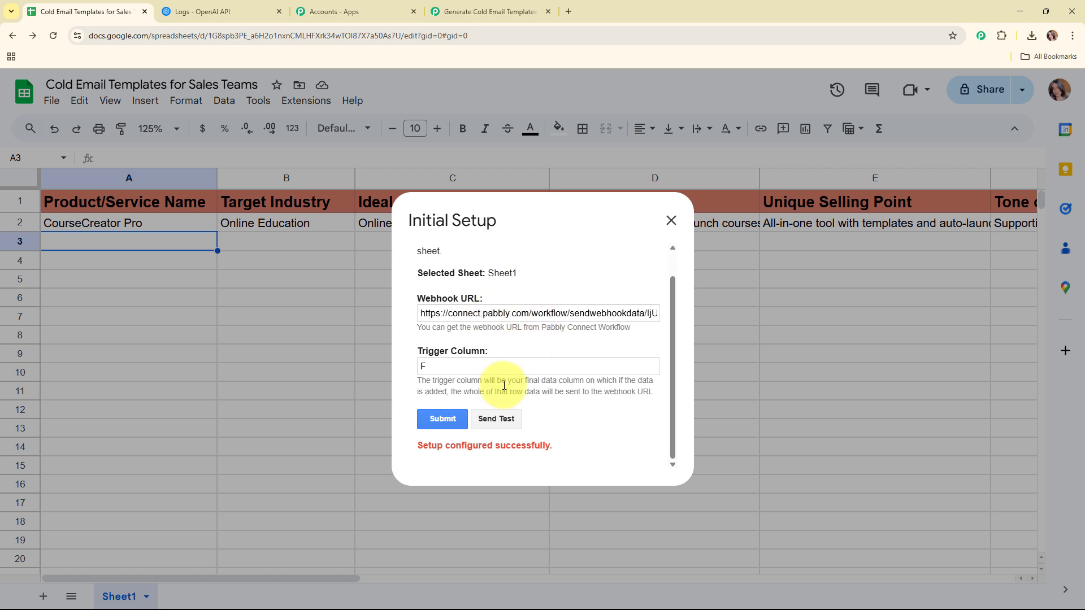
left_click(498, 420)
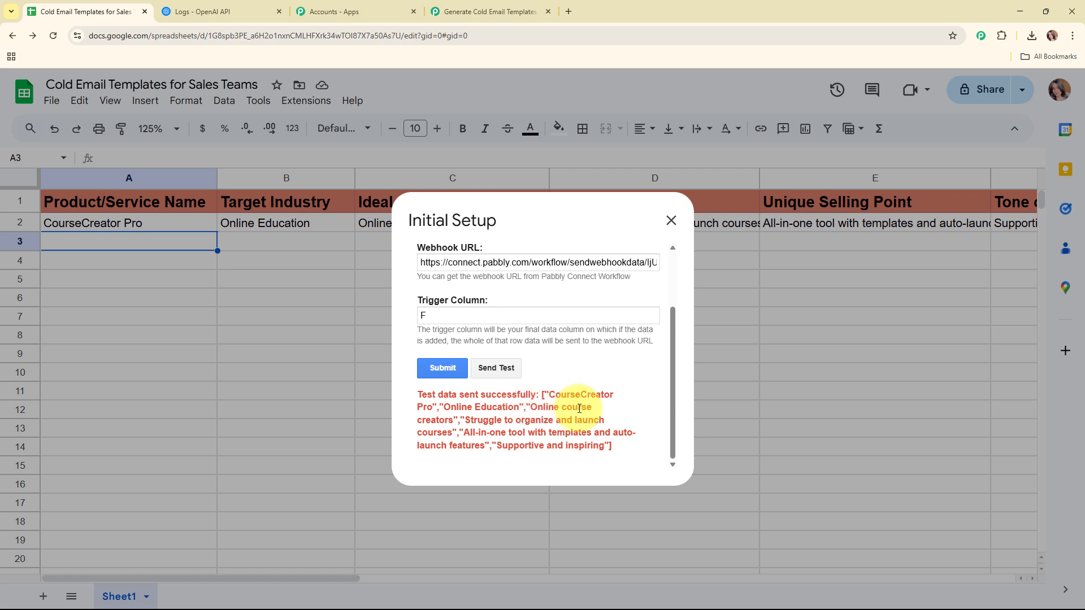
scroll(580, 408, "up", 3)
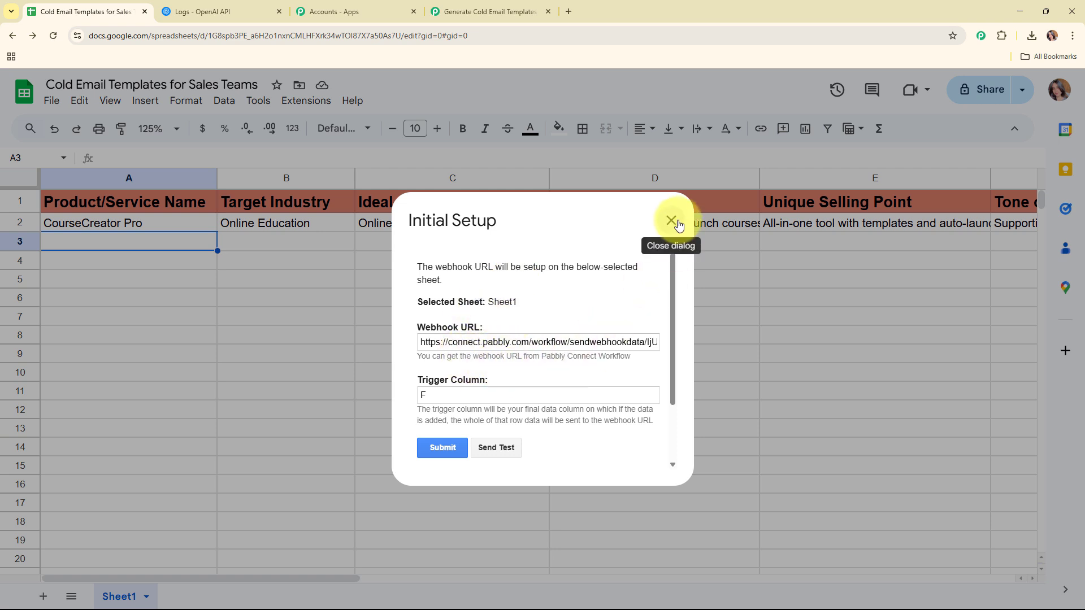
left_click(672, 221)
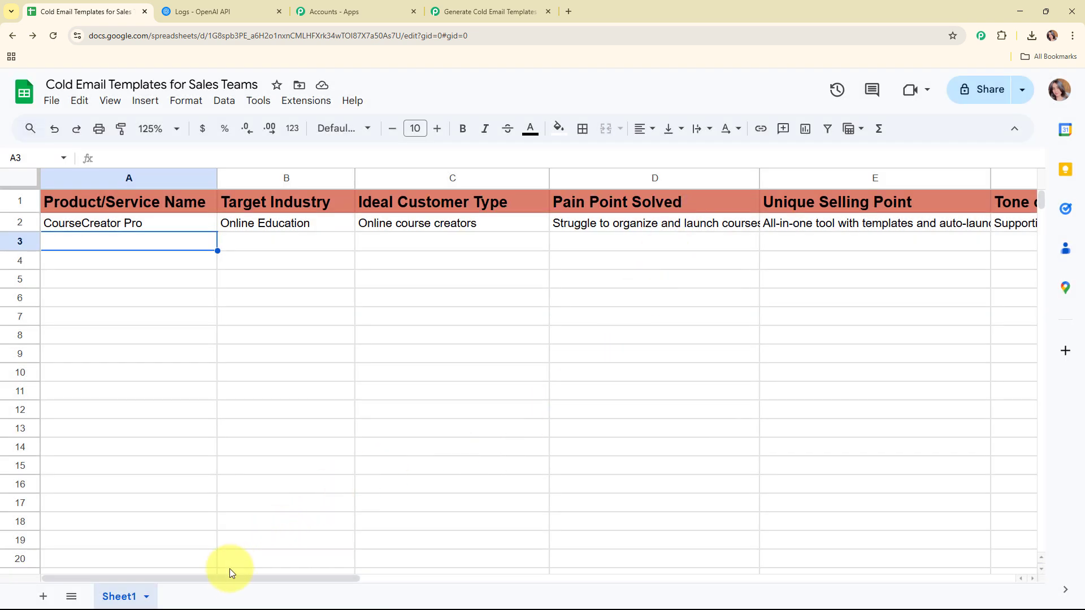
Enable Send On Event in the Pabbly Connect Webhooks add-on and confirm its checkmark.
mouse_move(229, 575)
left_mouse_down()
mouse_move(316, 571)
mouse_move(229, 575)
left_mouse_up()
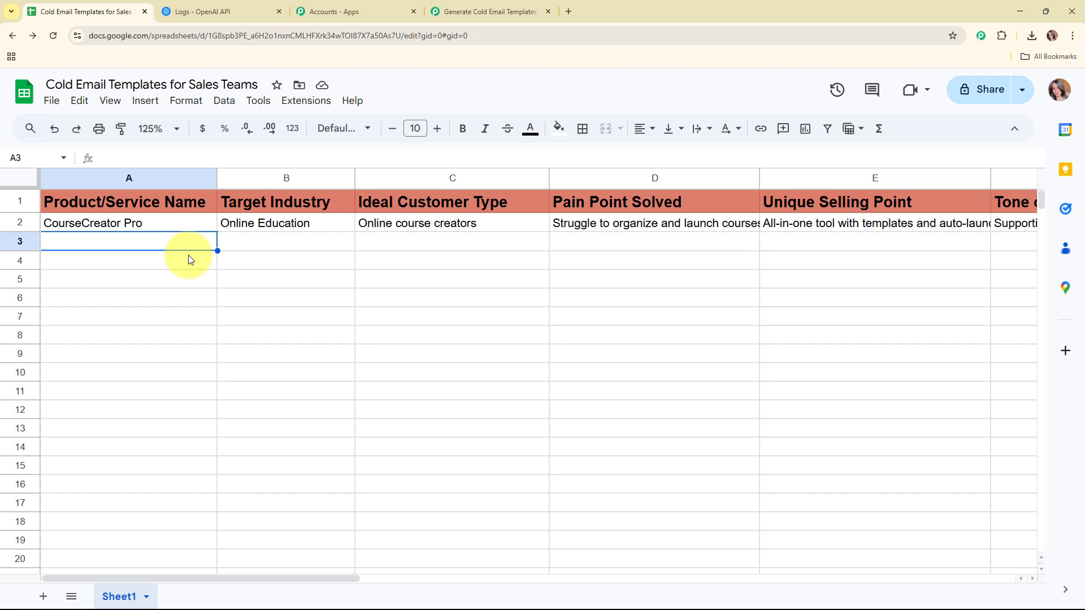
left_click(325, 103)
mouse_move(366, 270)
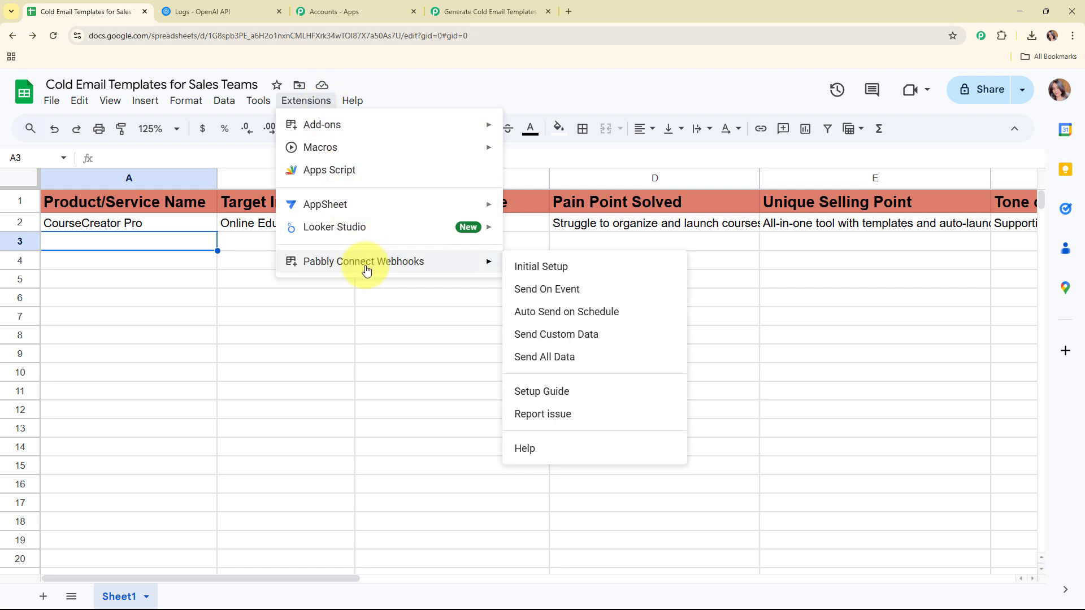
left_click(557, 296)
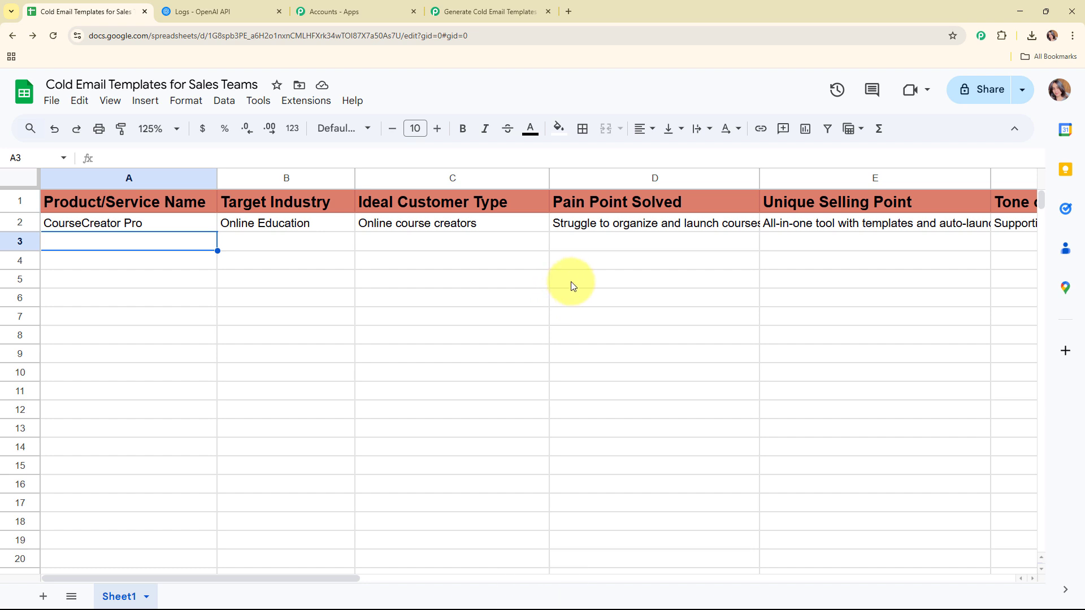
left_click(305, 102)
mouse_move(307, 261)
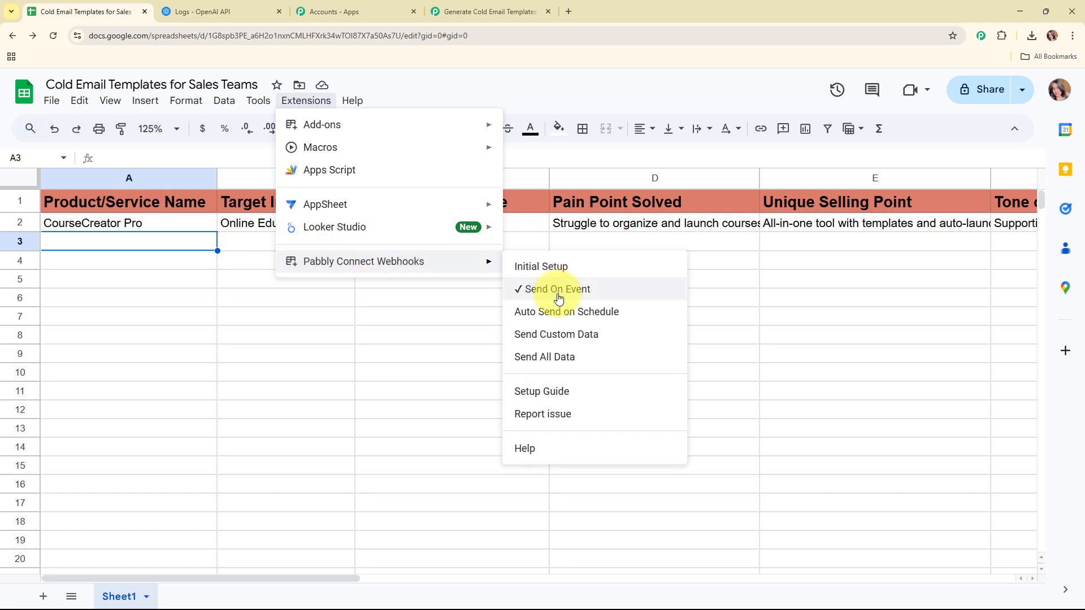
left_click(172, 246)
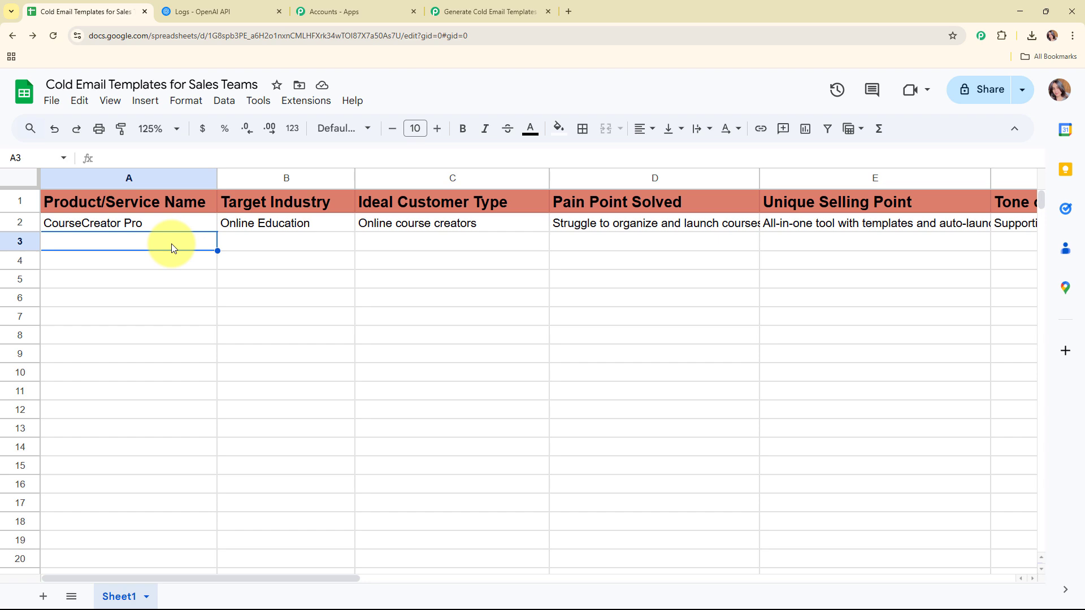
Review the captured test row fields in Response Received, then collapse the Google Sheets trigger.
left_click(475, 11)
scroll(913, 289, "down", 8)
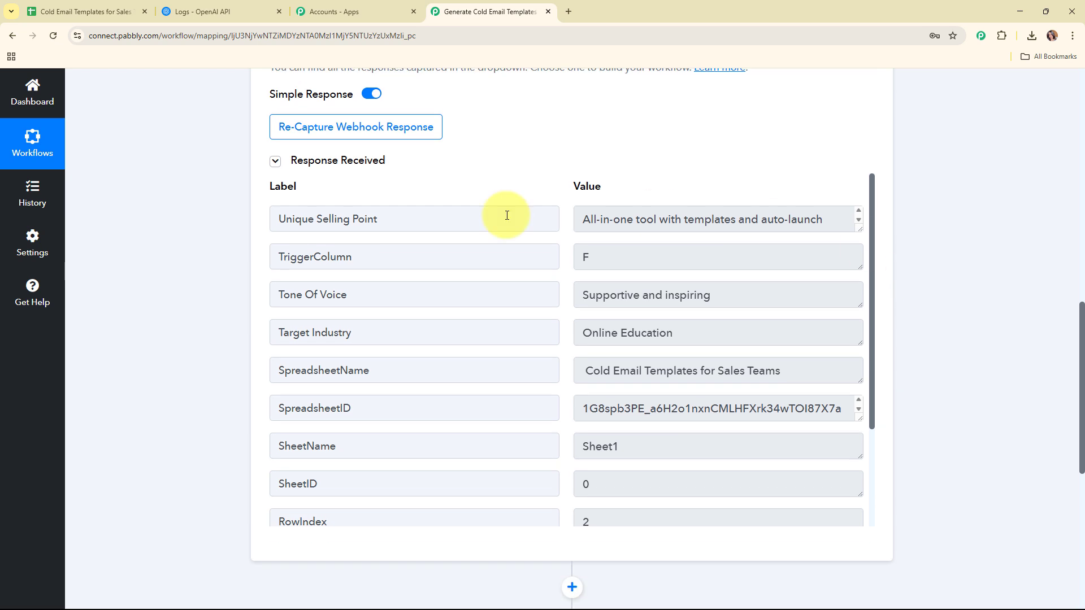
left_click_drag(870, 195, 891, 337)
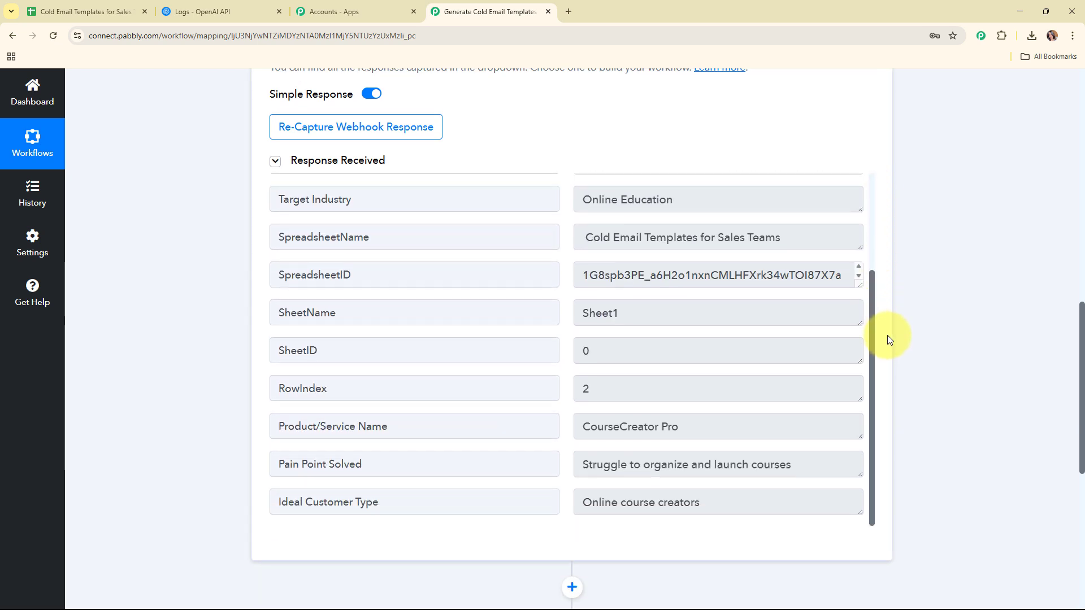
scroll(945, 372, "up", 15)
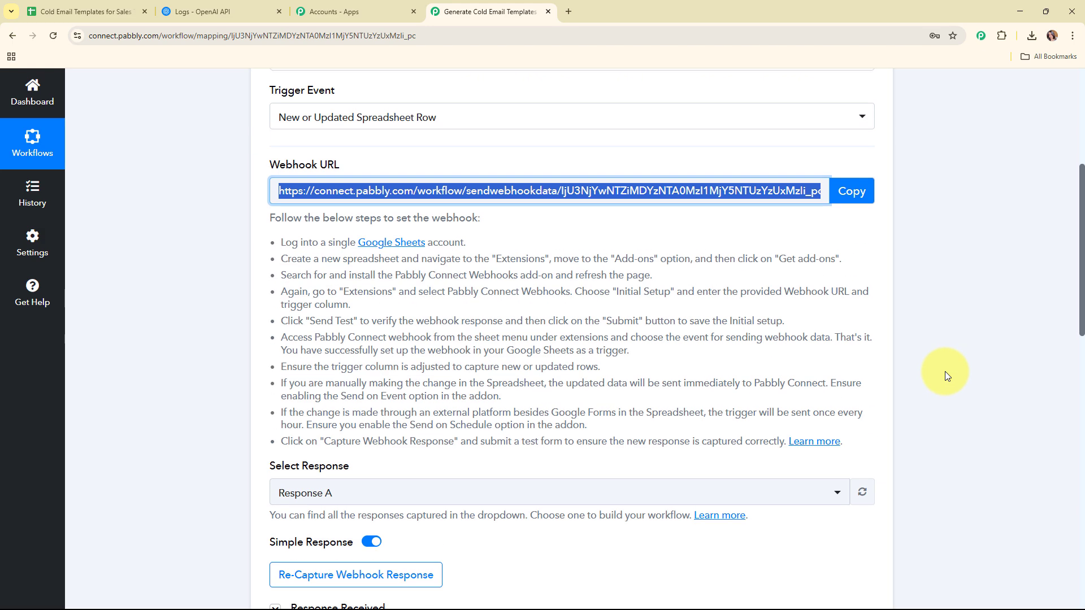
left_click(618, 269)
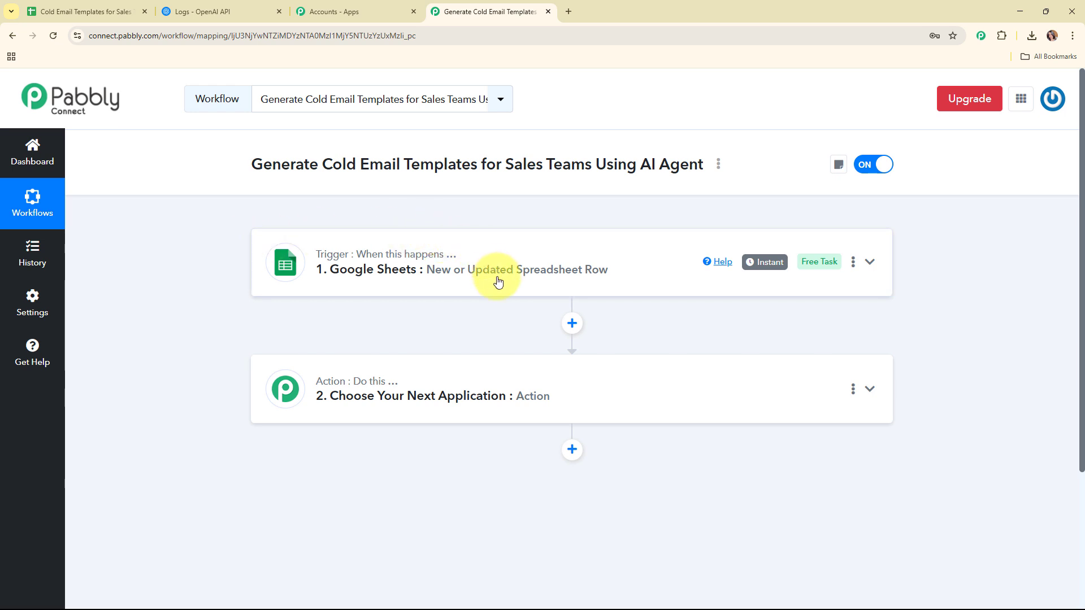
Set the action step to OpenAI with the ChatGPT event.
scroll(498, 297, "down", 1)
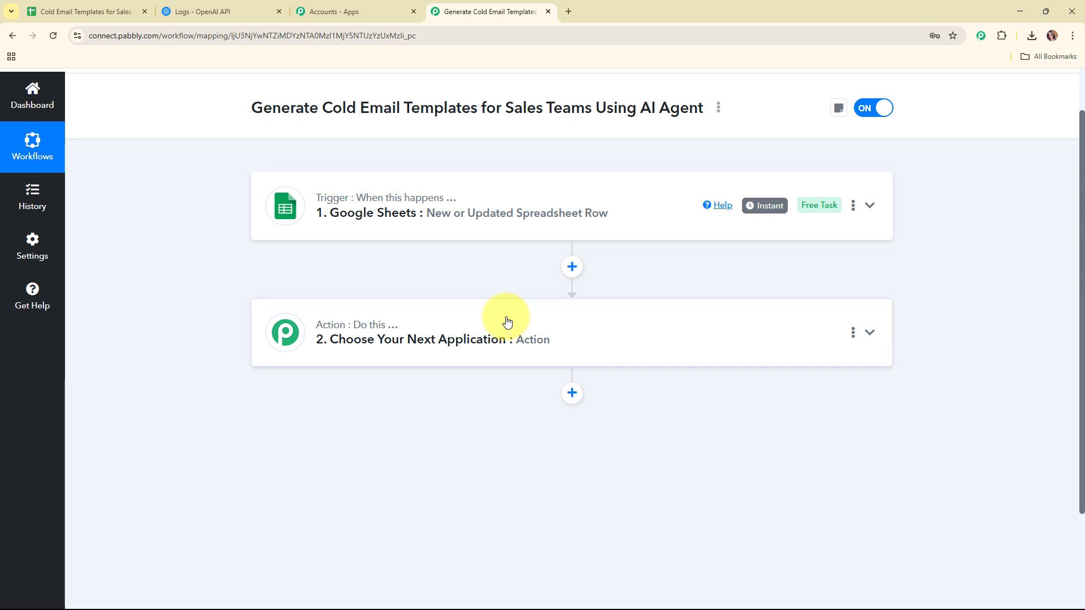
left_click(505, 315)
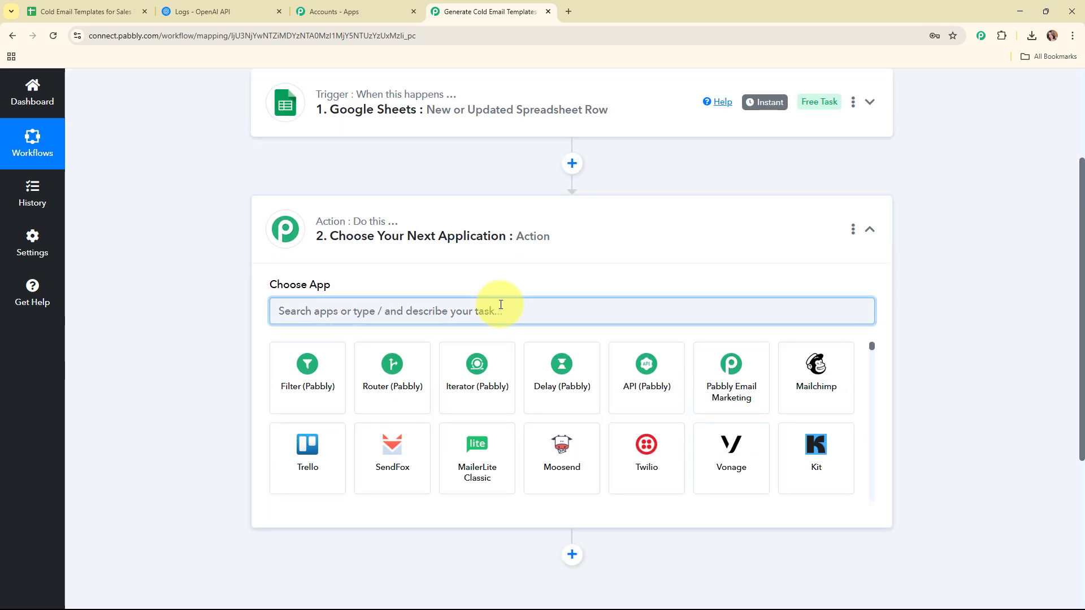
type("open")
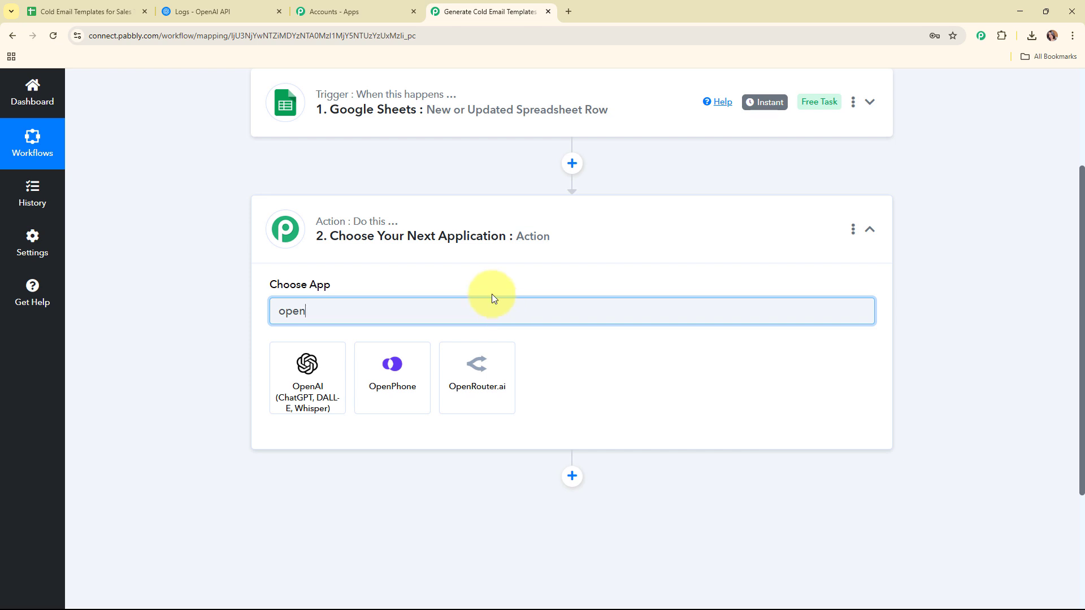
left_click(305, 379)
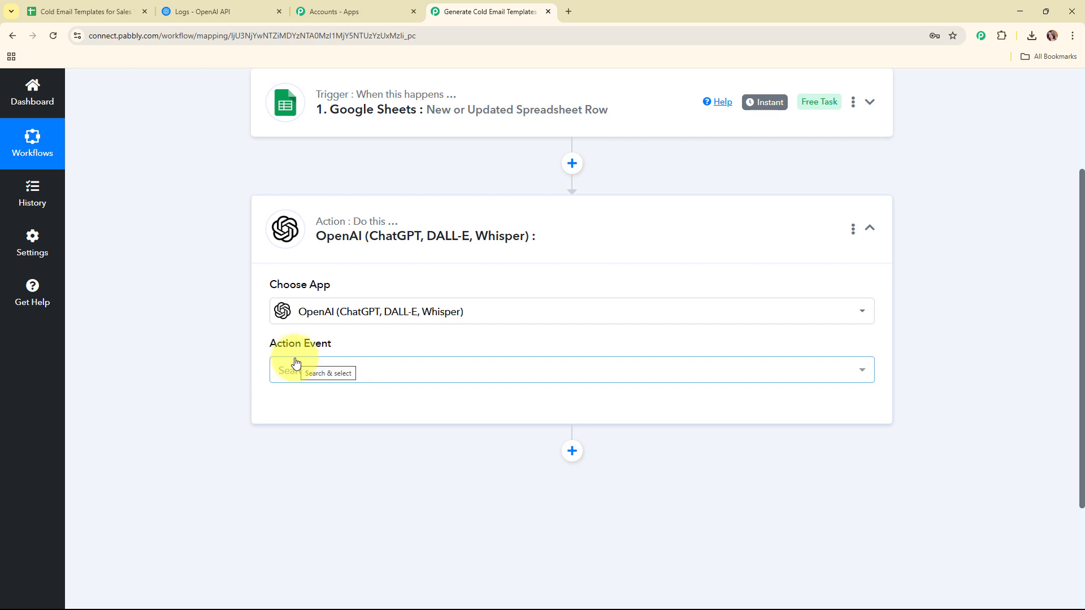
left_click(297, 368)
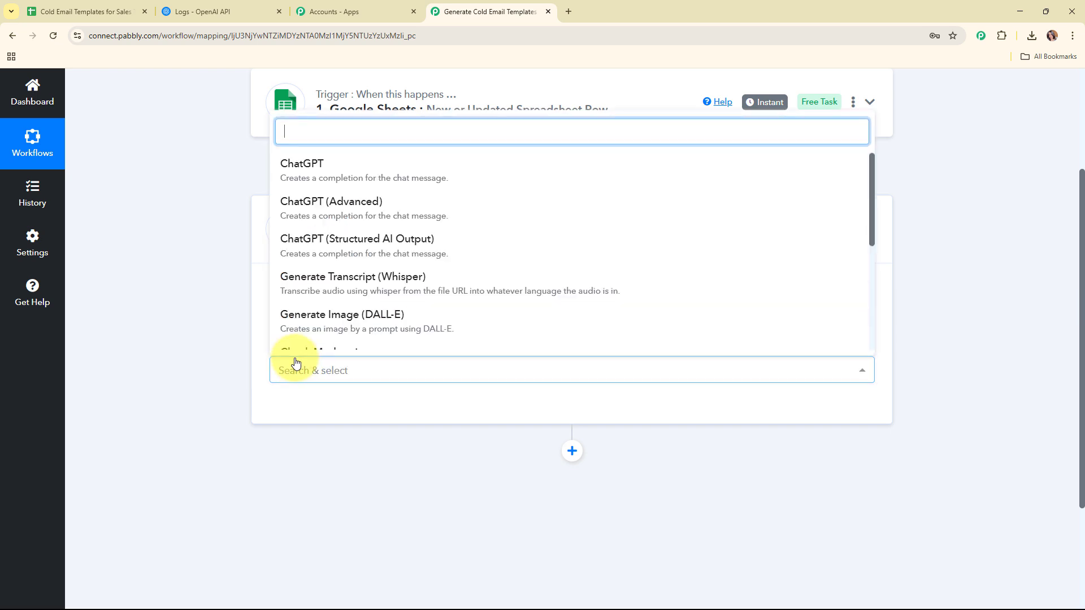
left_click(333, 187)
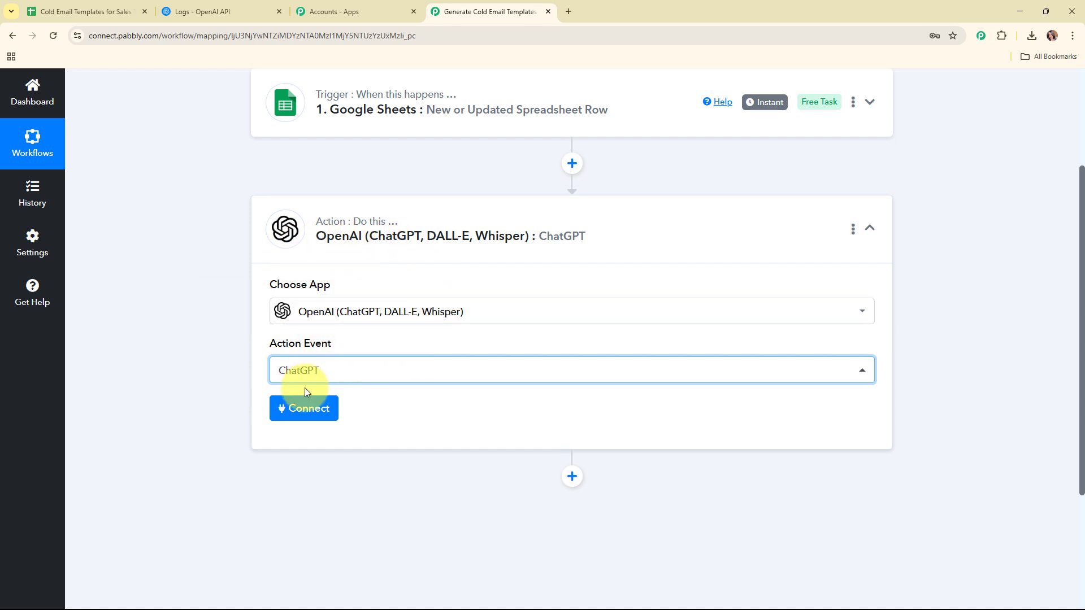
Start adding a new OpenAI connection, then go to the OpenAI platform for the API key.
left_click(302, 410)
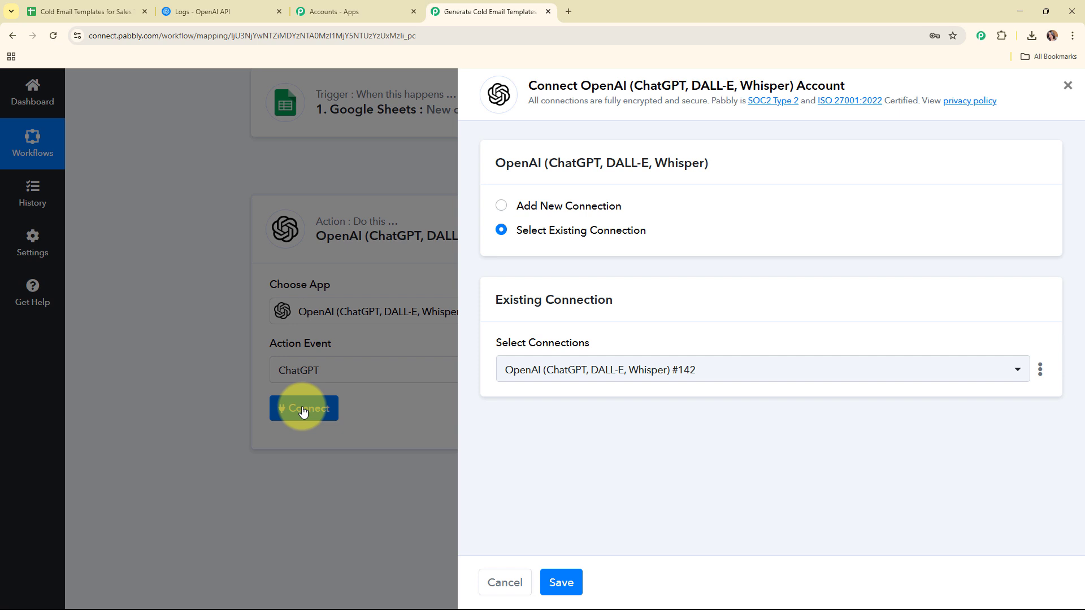
left_click(500, 207)
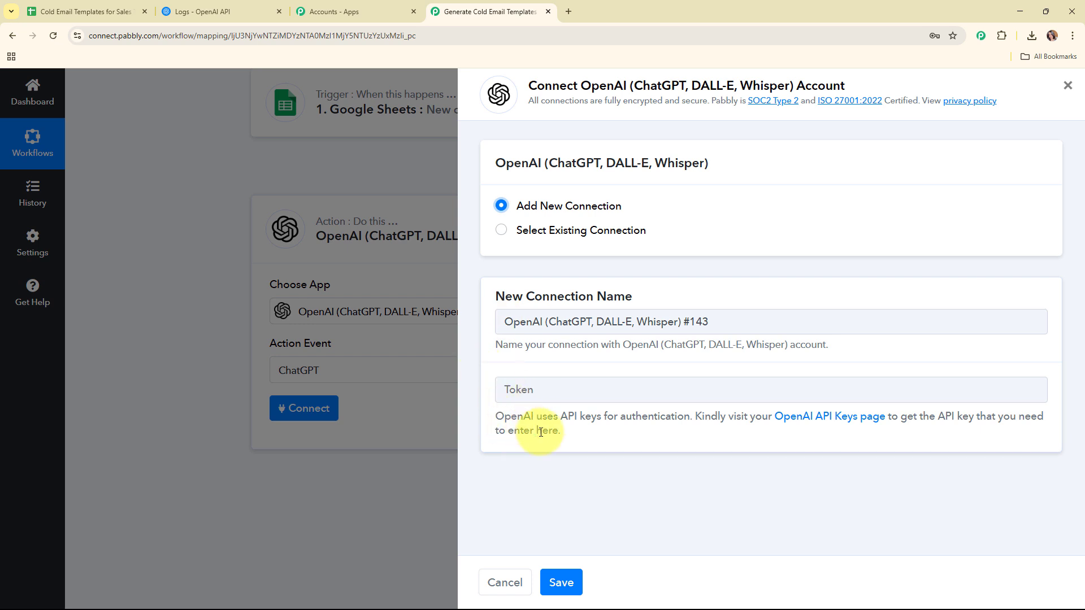
triple_click(598, 440)
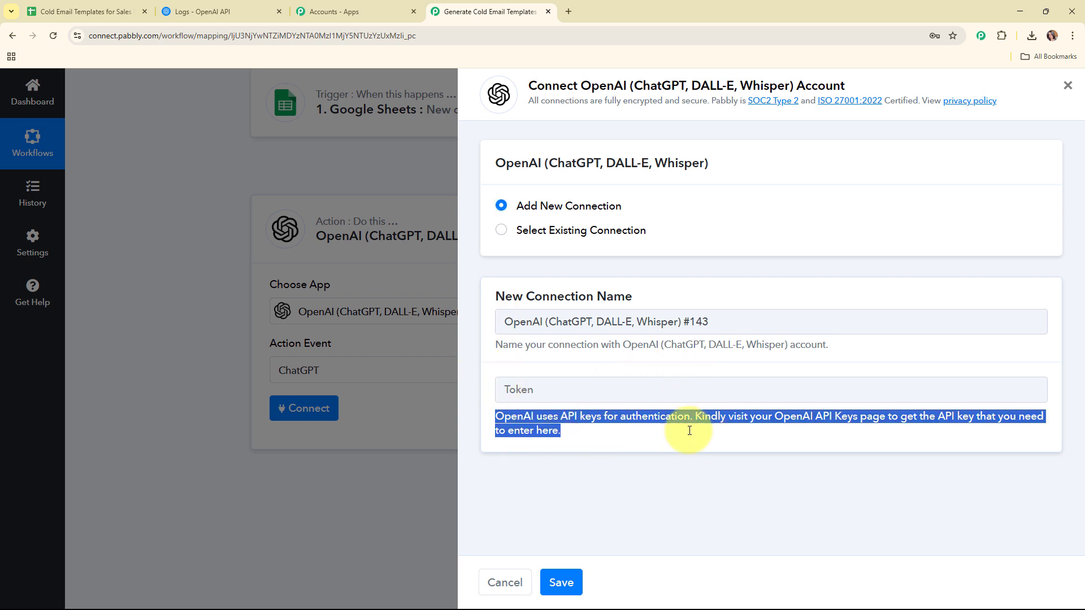
left_click(207, 7)
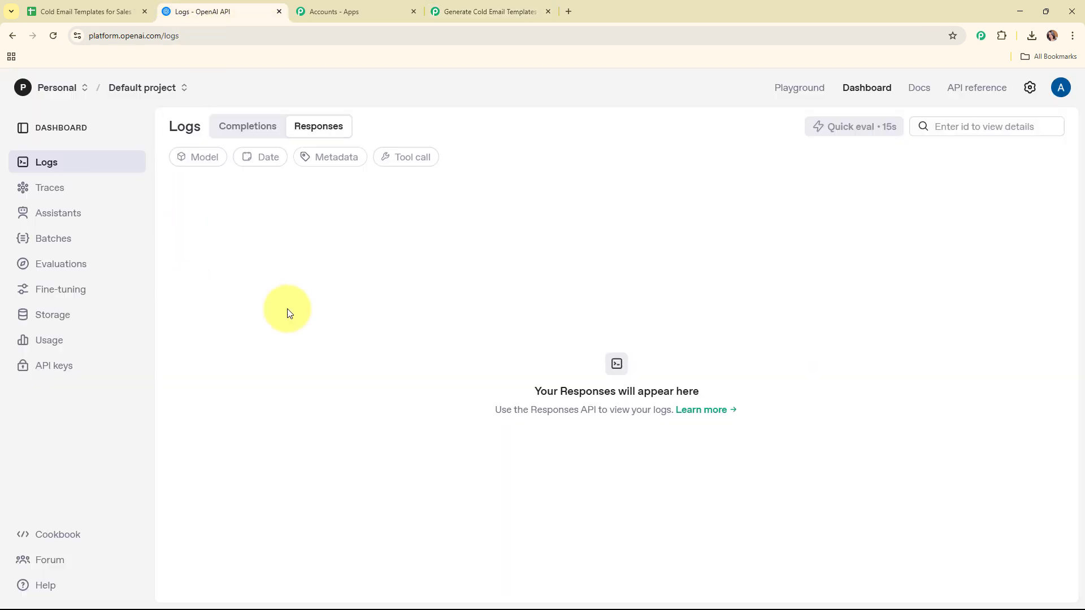
Create an OpenAI secret key named 'Email Template' in the Default project and copy it.
left_click(50, 368)
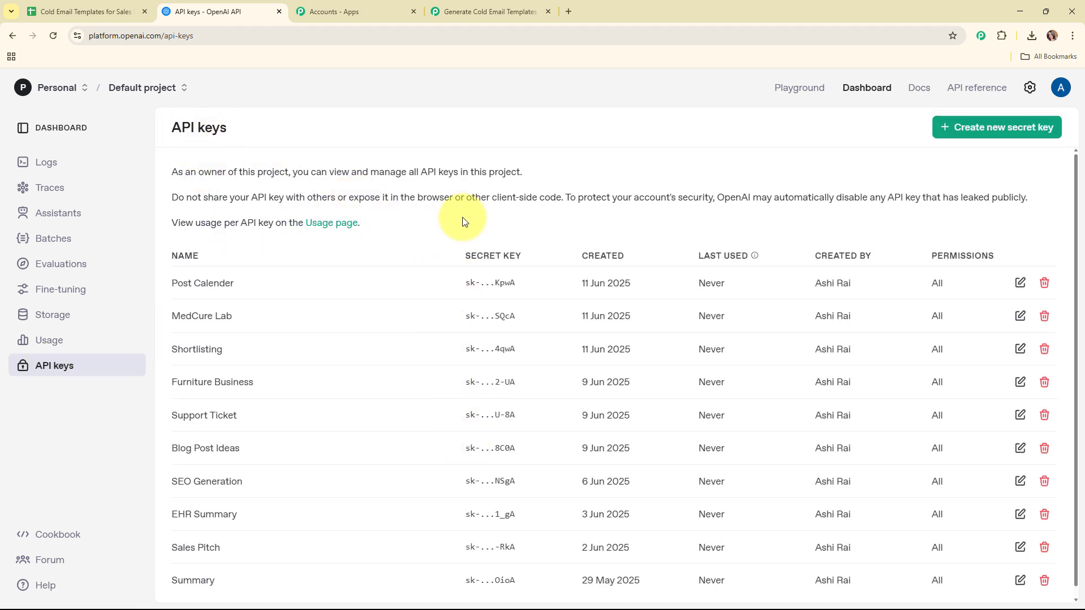
left_click(1012, 132)
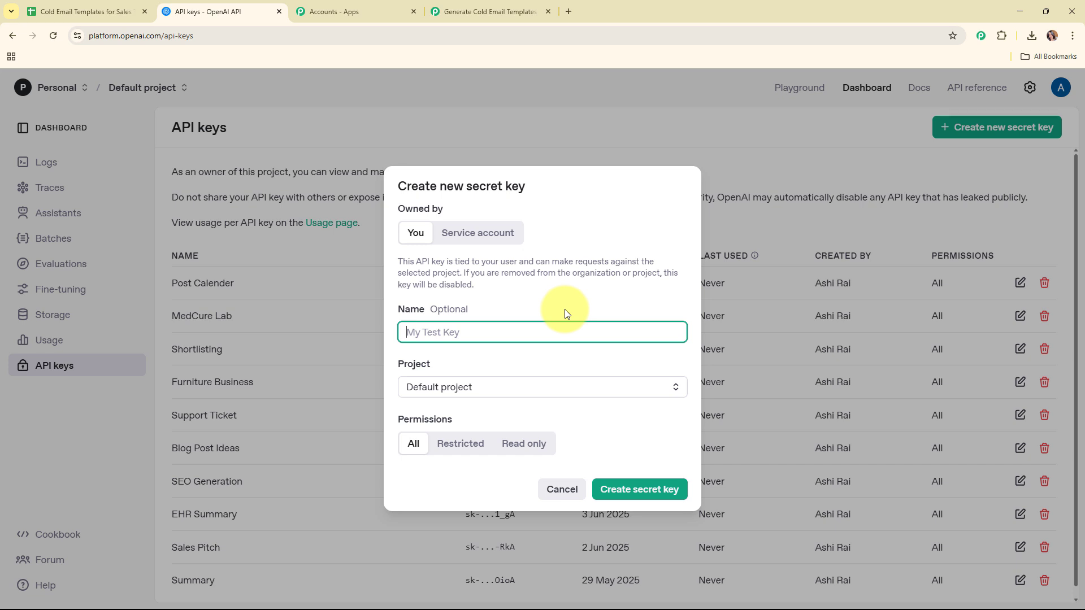
type("Email Template")
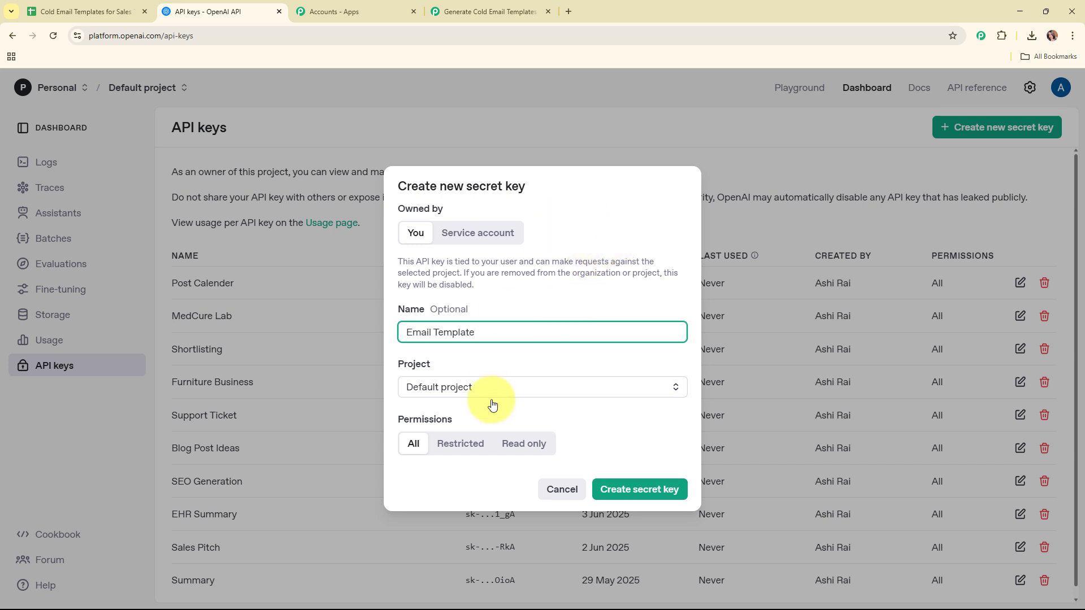
left_click(492, 395)
left_click(497, 416)
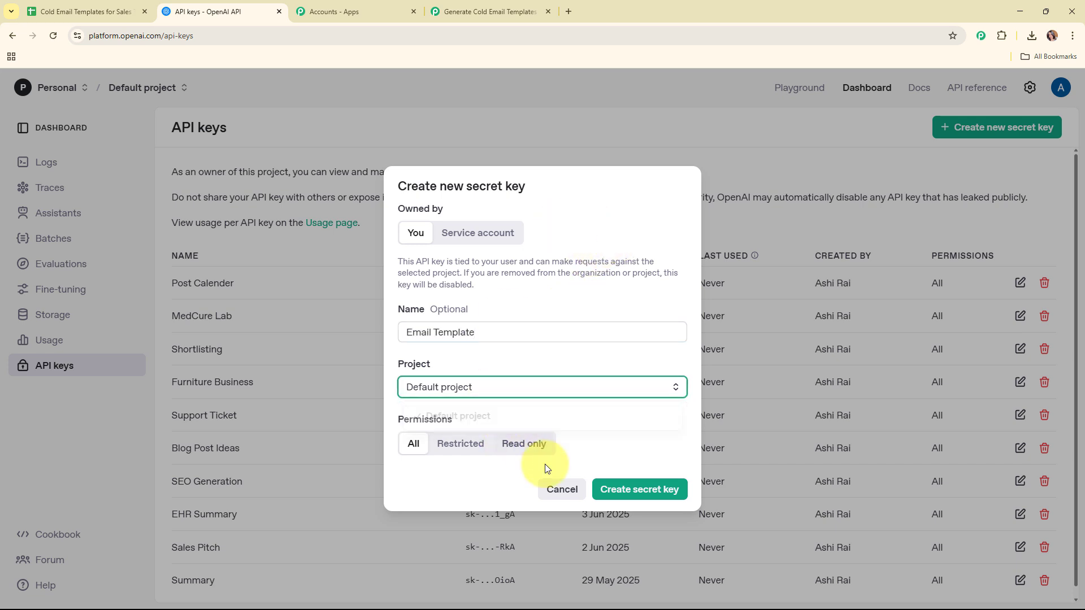
left_click(638, 490)
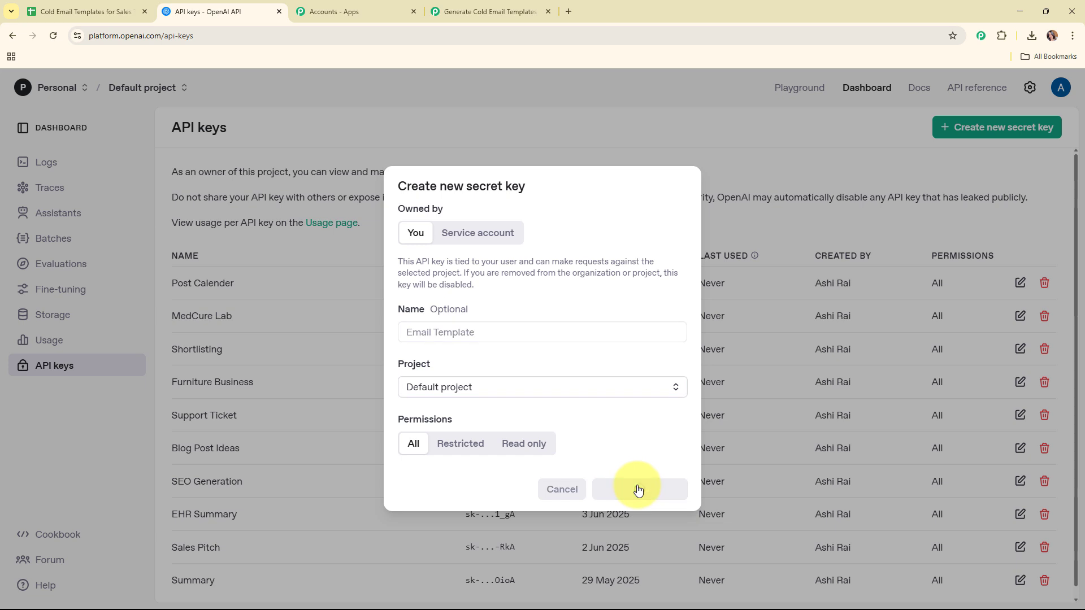
left_click(636, 352)
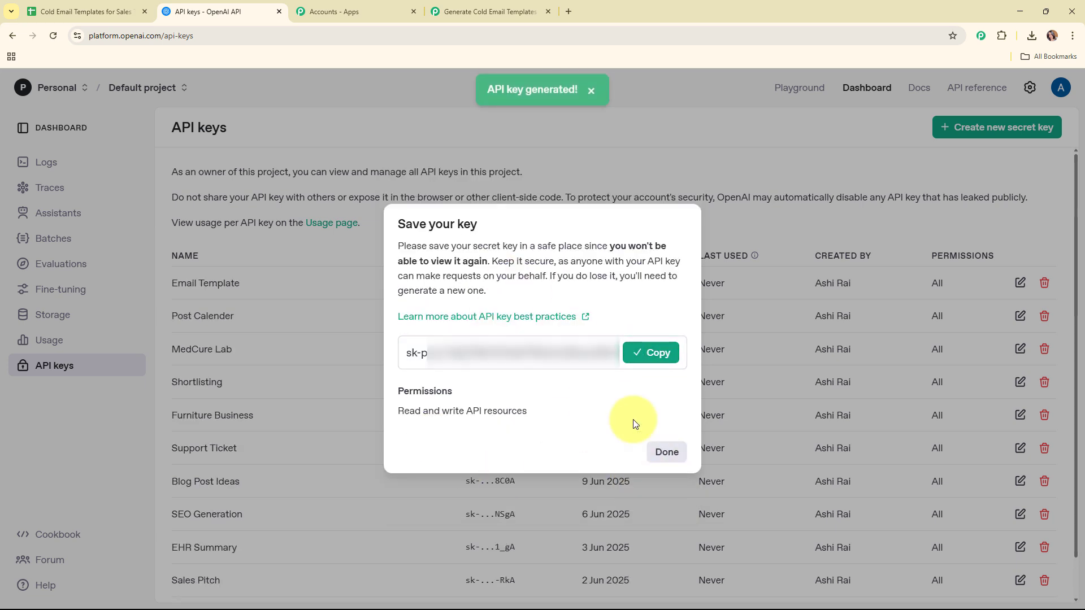
left_click(667, 452)
Paste the new API key into the OpenAI Token field and save the connection.
left_click(489, 12)
right_click(611, 392)
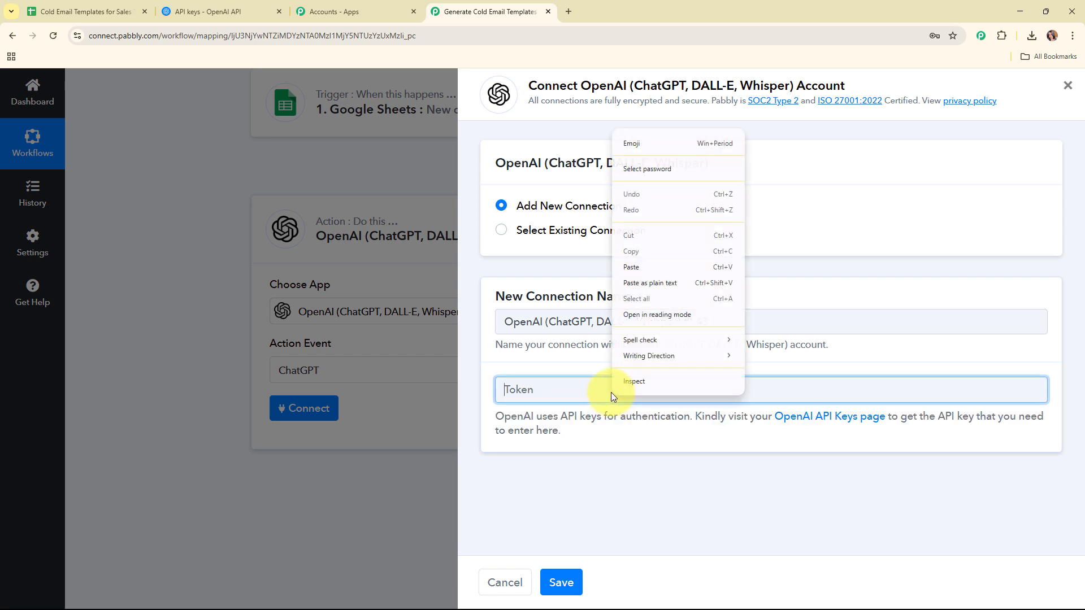
left_click(639, 268)
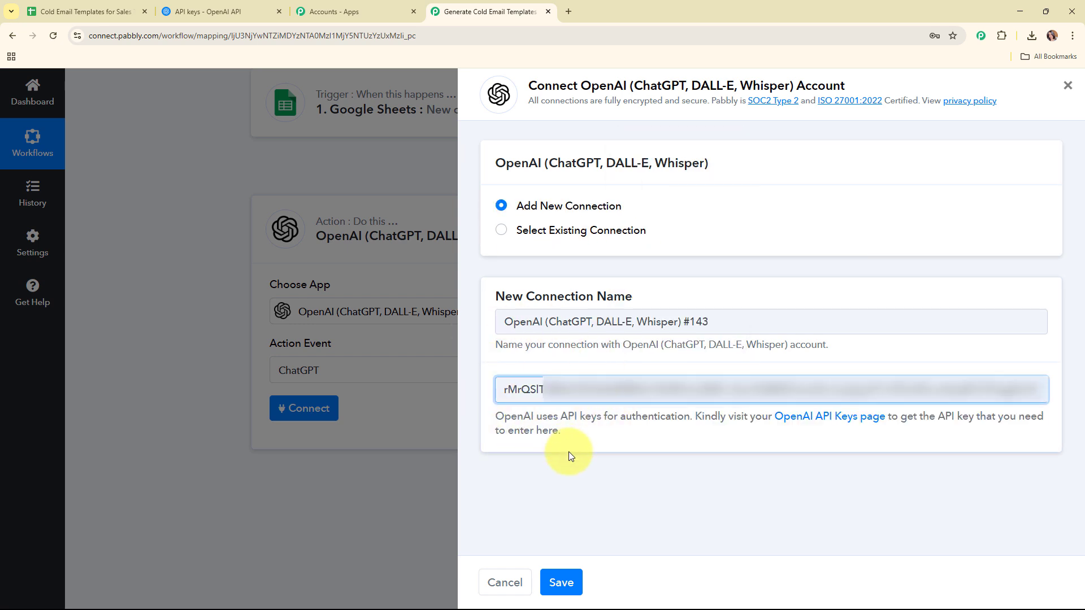
left_click(563, 583)
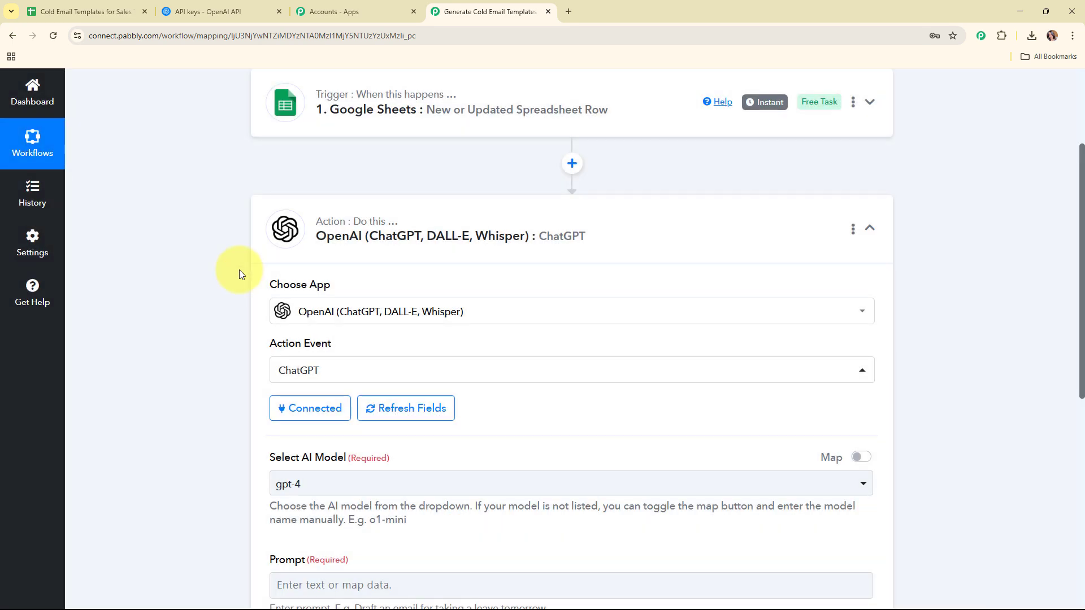
Set the ChatGPT step's AI model to gpt-4o-mini.
scroll(552, 375, "down", 4)
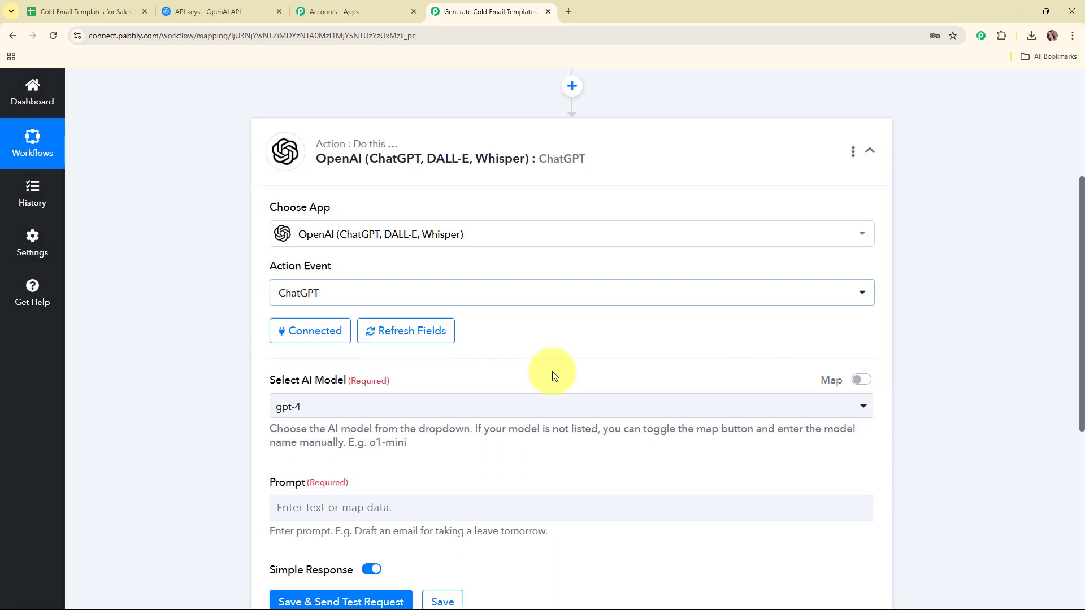
left_click_drag(258, 232, 442, 227)
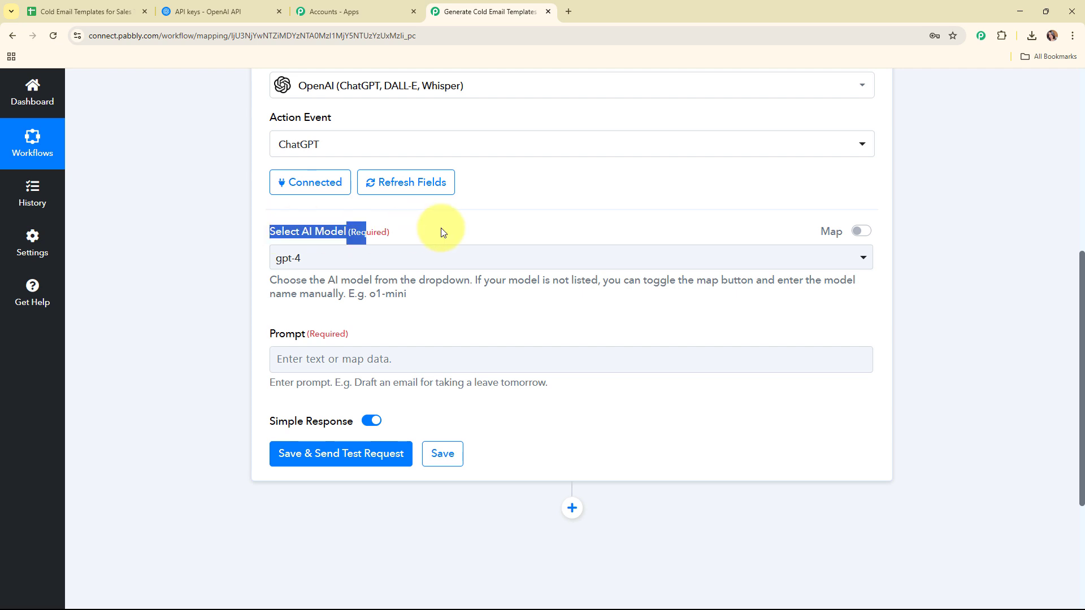
left_click(498, 323)
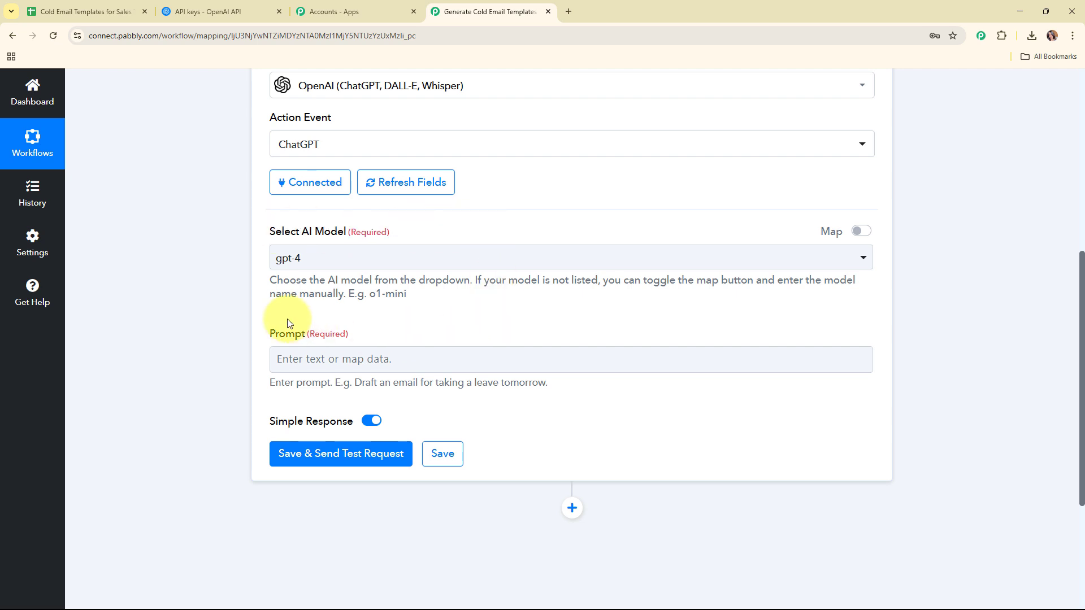
left_click(548, 260)
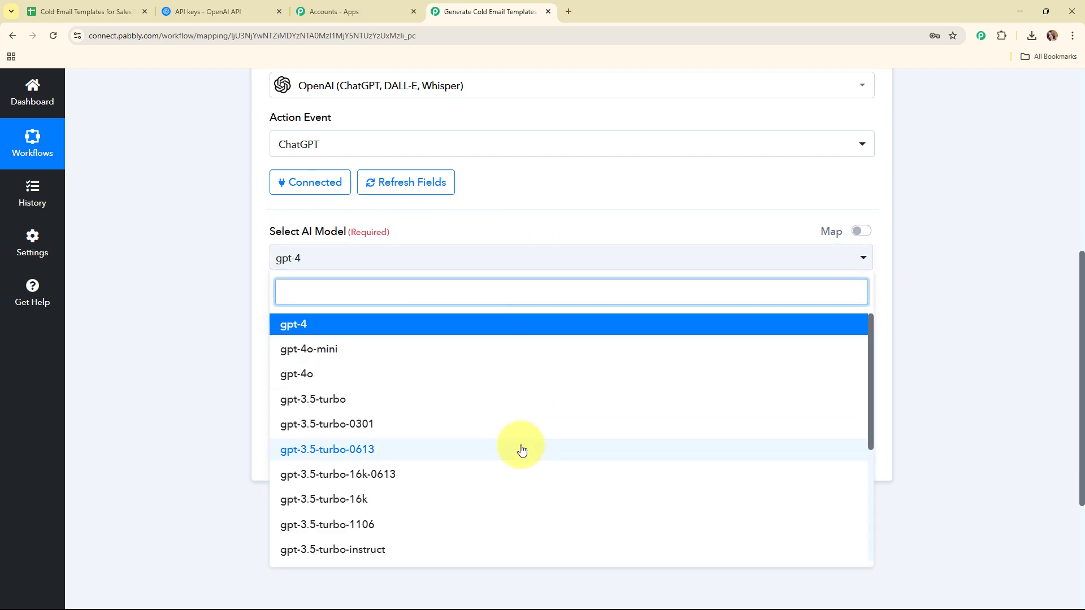
scroll(523, 464, "down", 3)
scroll(525, 474, "up", 5)
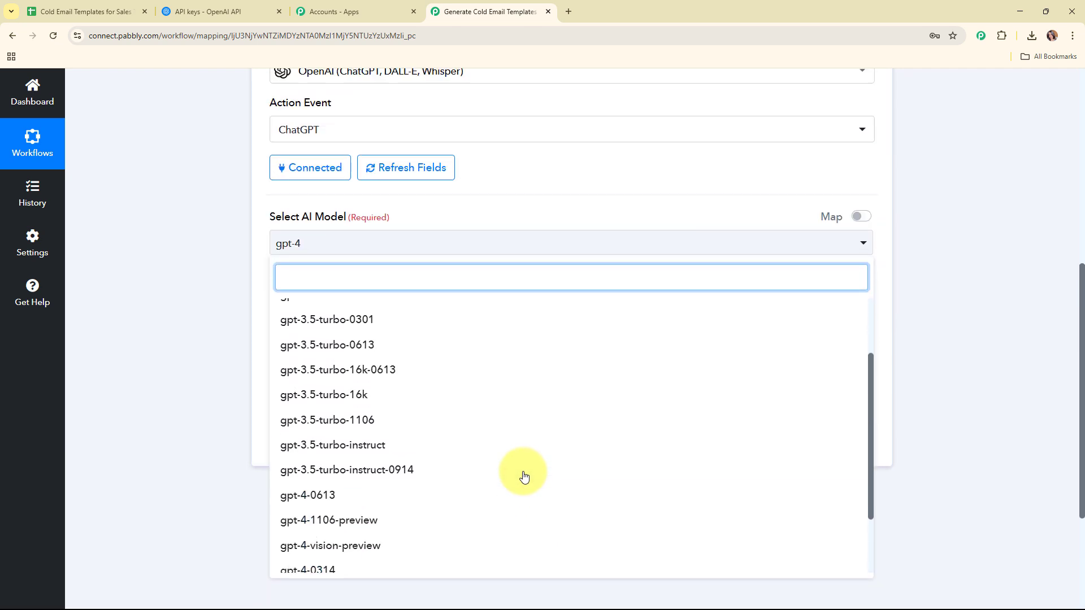
scroll(448, 249, "up", 3)
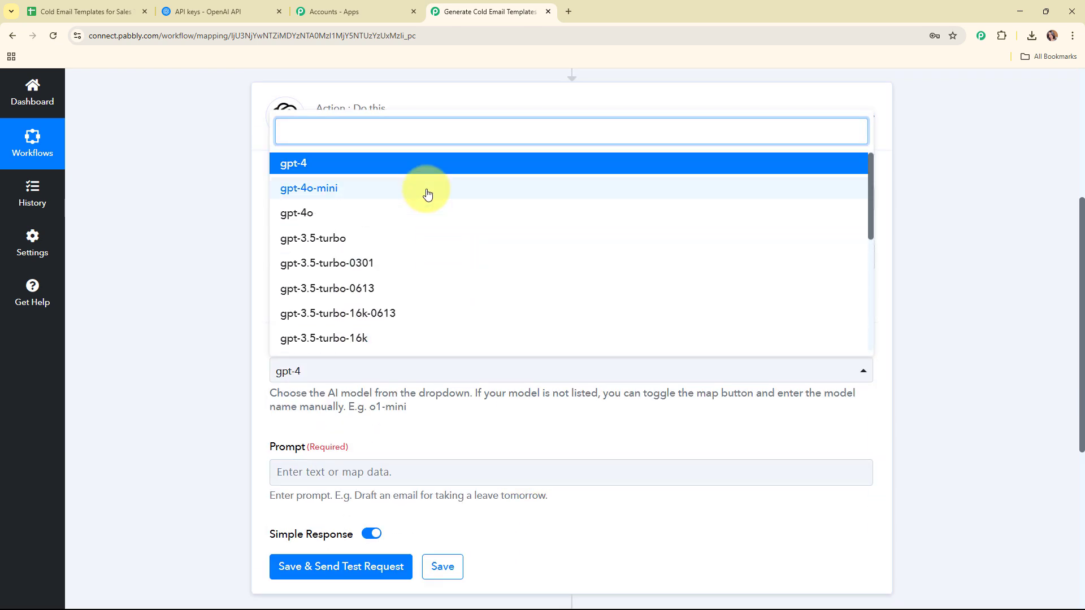
left_click(427, 194)
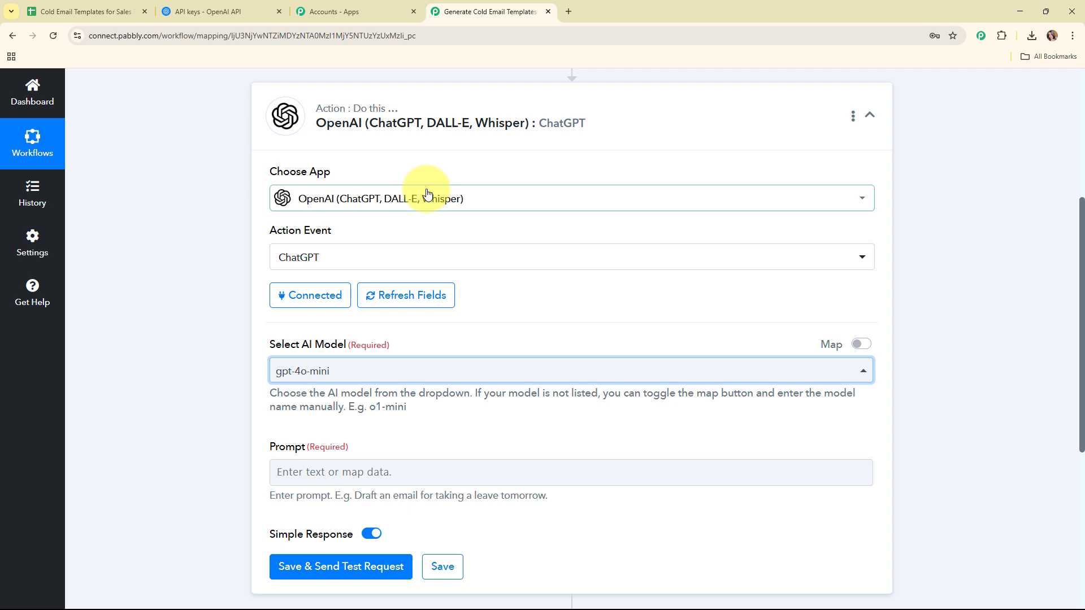
left_click(516, 310)
scroll(552, 293, "down", 3)
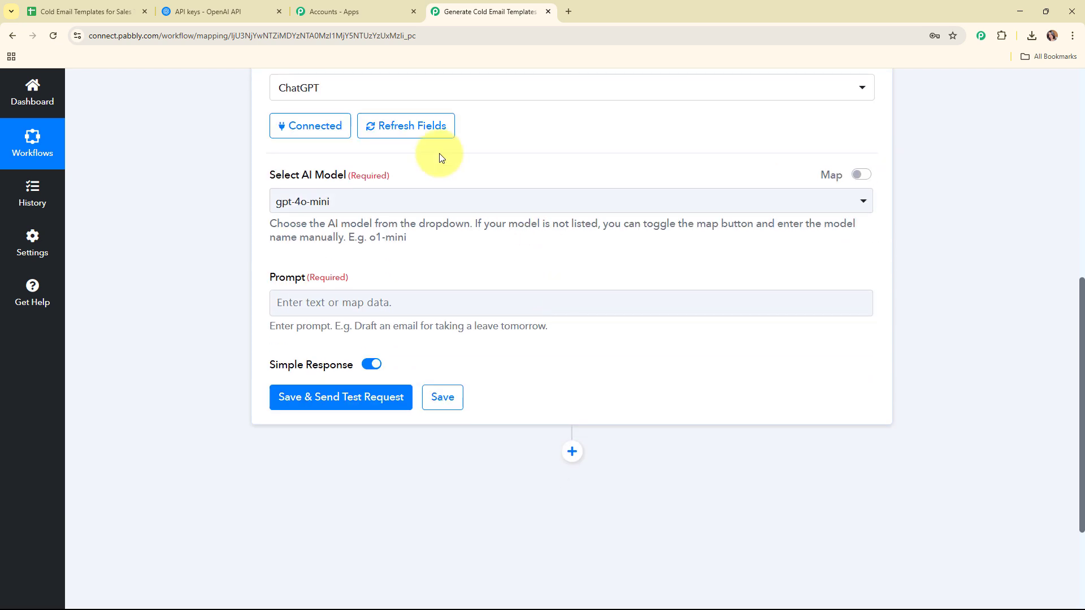
Paste the cold sales email prompt with labels from Product/Service Name to Tone of Voice.
left_click(322, 308)
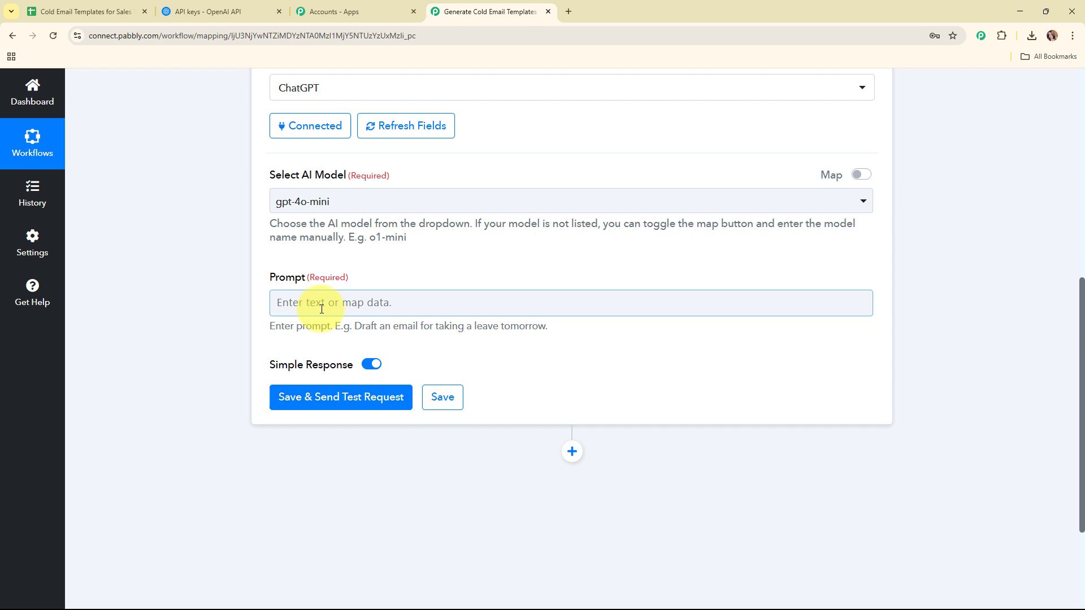
key("ctrl+v")
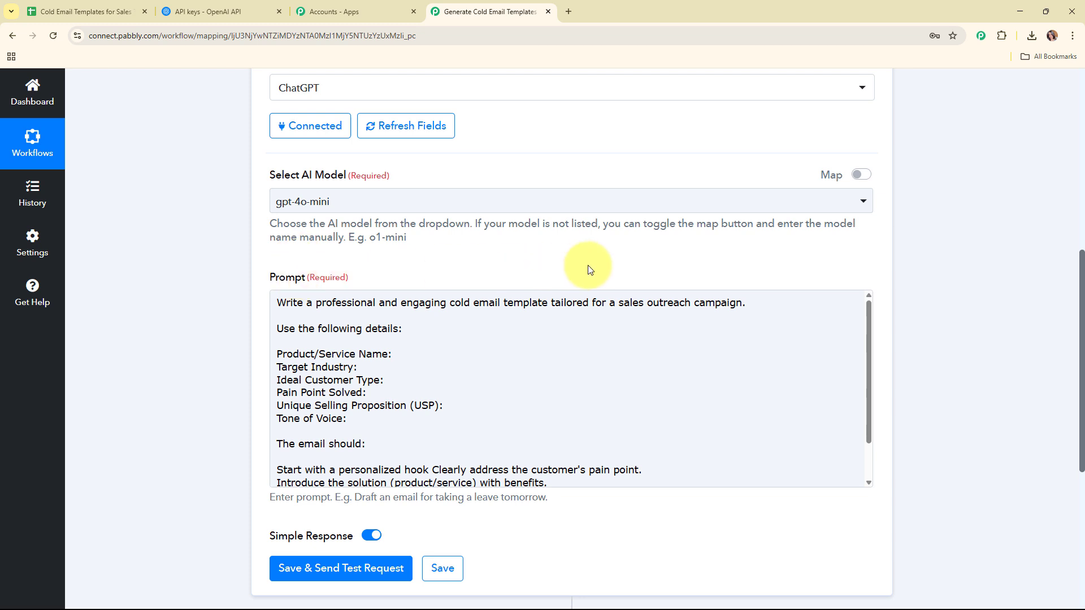
scroll(698, 255, "down", 1)
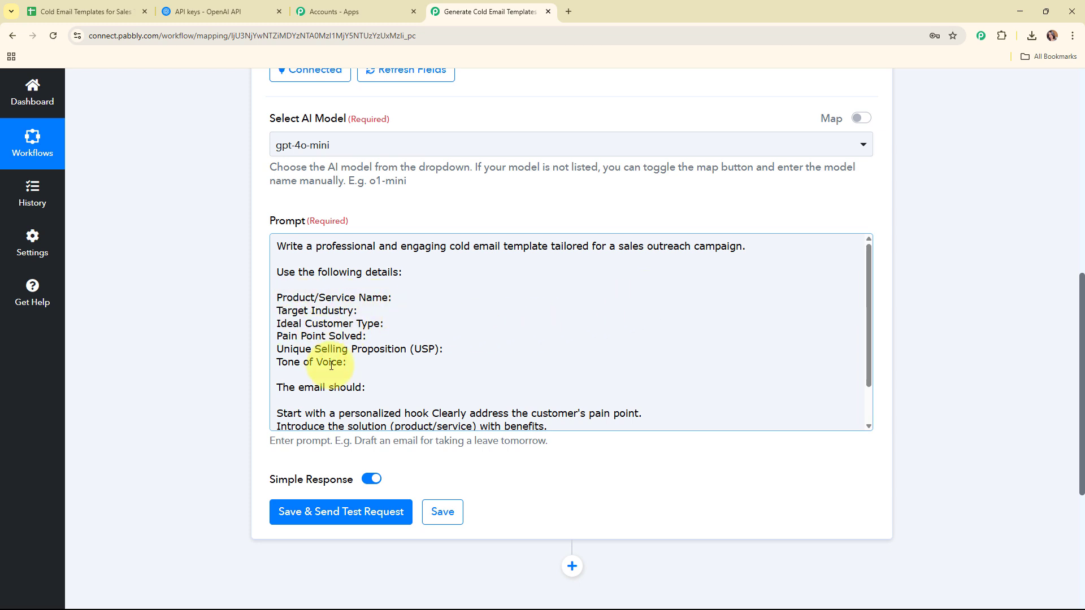
left_click(417, 302)
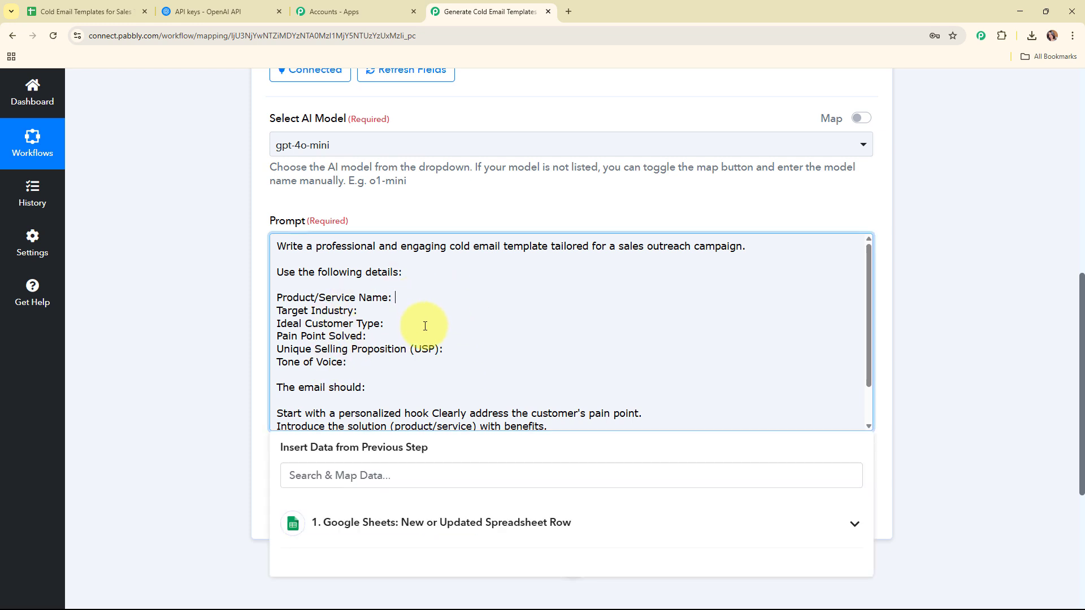
Map the sheet's Product/Service Name, Target Industry and Ideal Customer Type into the prompt.
scroll(969, 279, "down", 2)
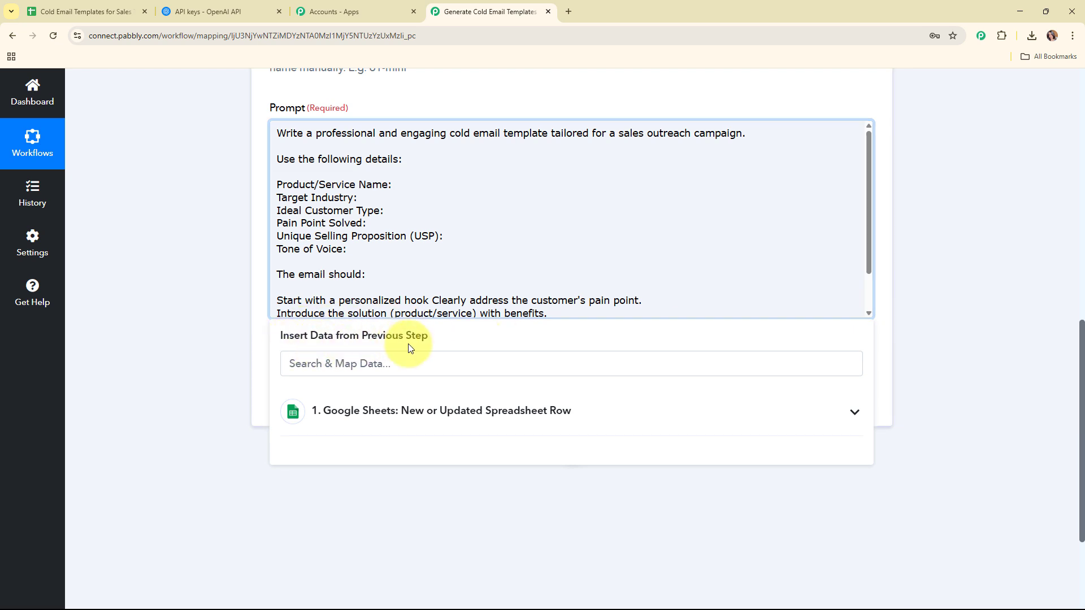
left_click(597, 412)
scroll(590, 549, "down", 5)
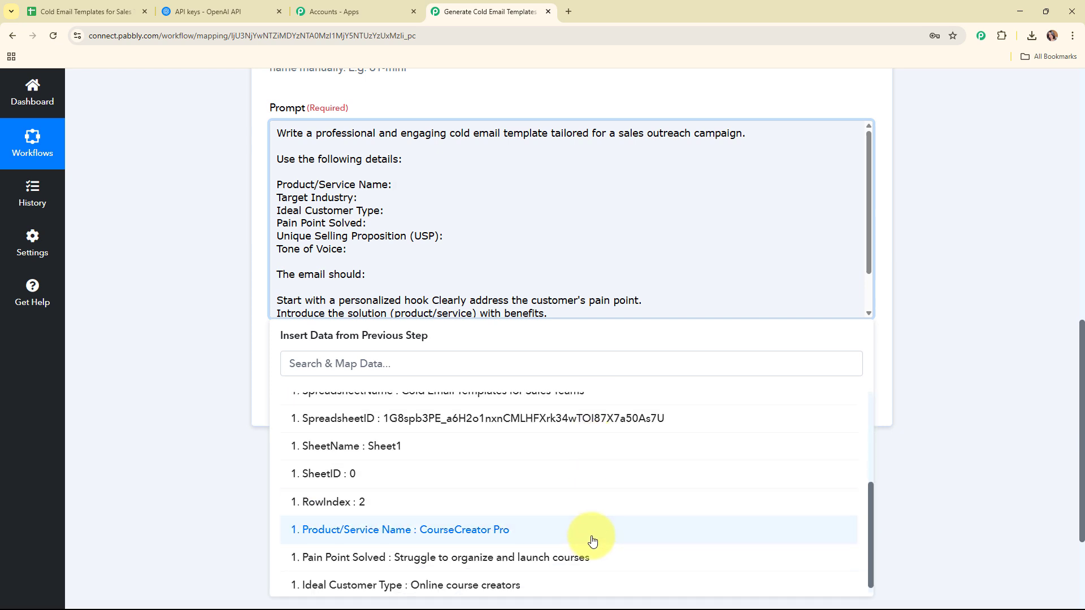
left_click(576, 532)
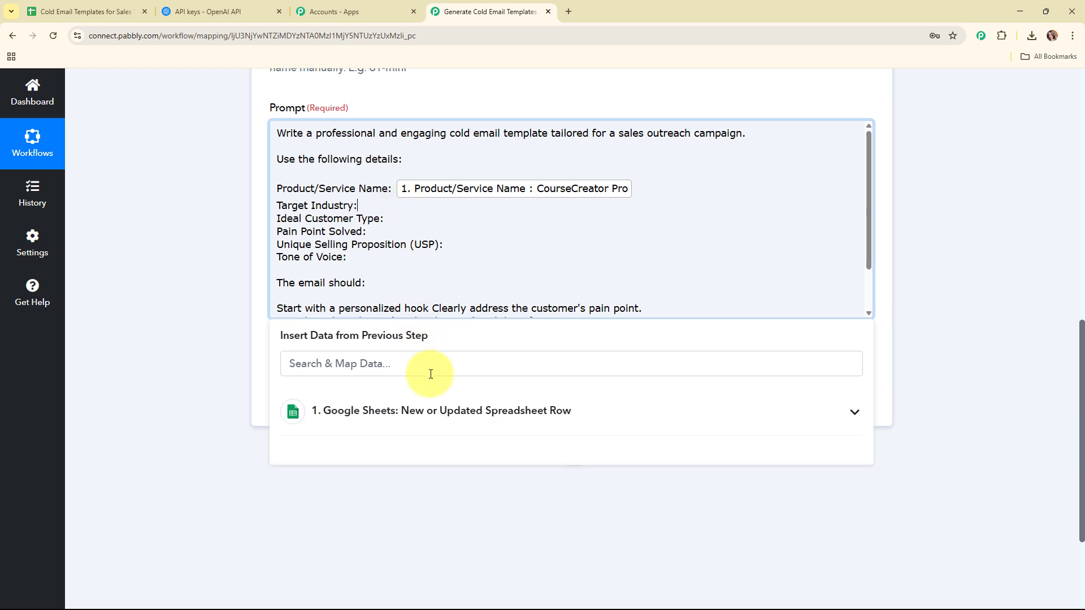
left_click(432, 405)
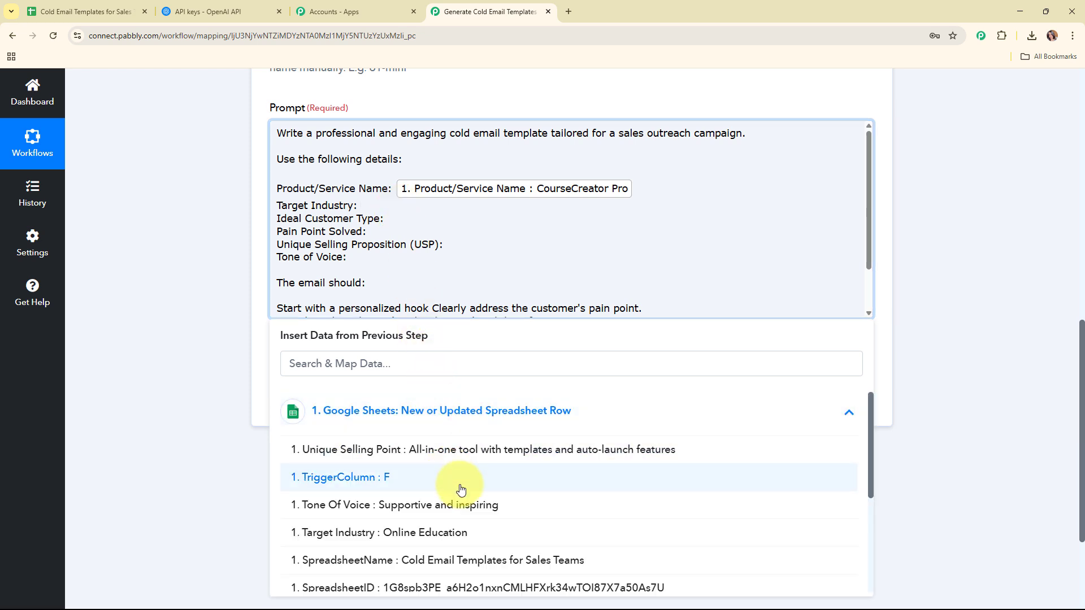
left_click(455, 531)
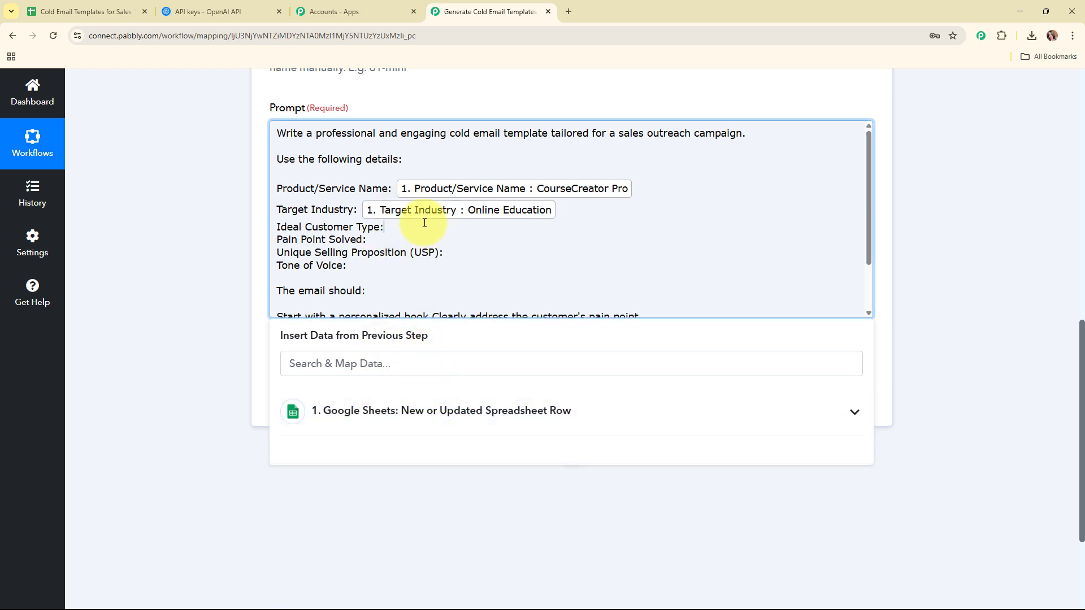
left_click(453, 413)
scroll(451, 470, "down", 4)
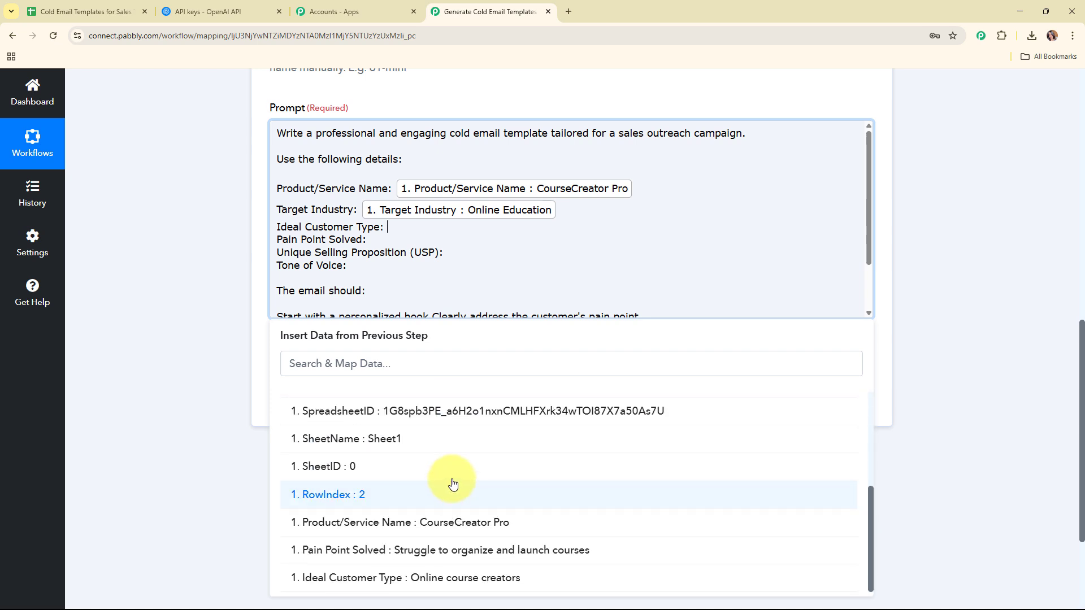
left_click(463, 578)
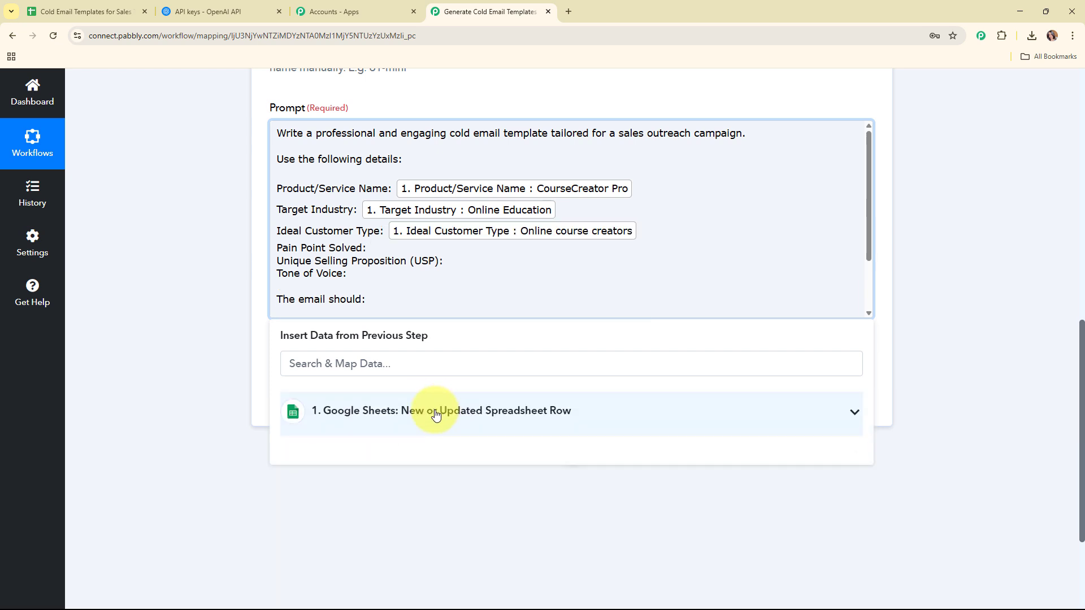
Map the sheet's Pain Point Solved, Unique Selling Point and Tone Of Voice into the prompt.
left_click(435, 412)
scroll(454, 528, "down", 3)
left_click(453, 550)
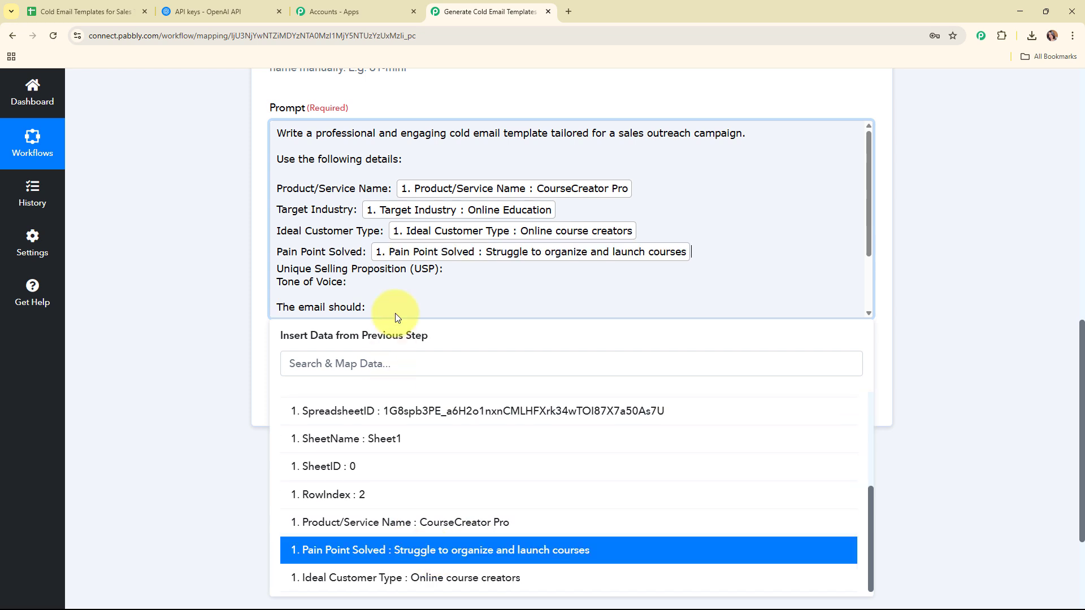
left_click(509, 269)
left_click(481, 411)
left_click(471, 450)
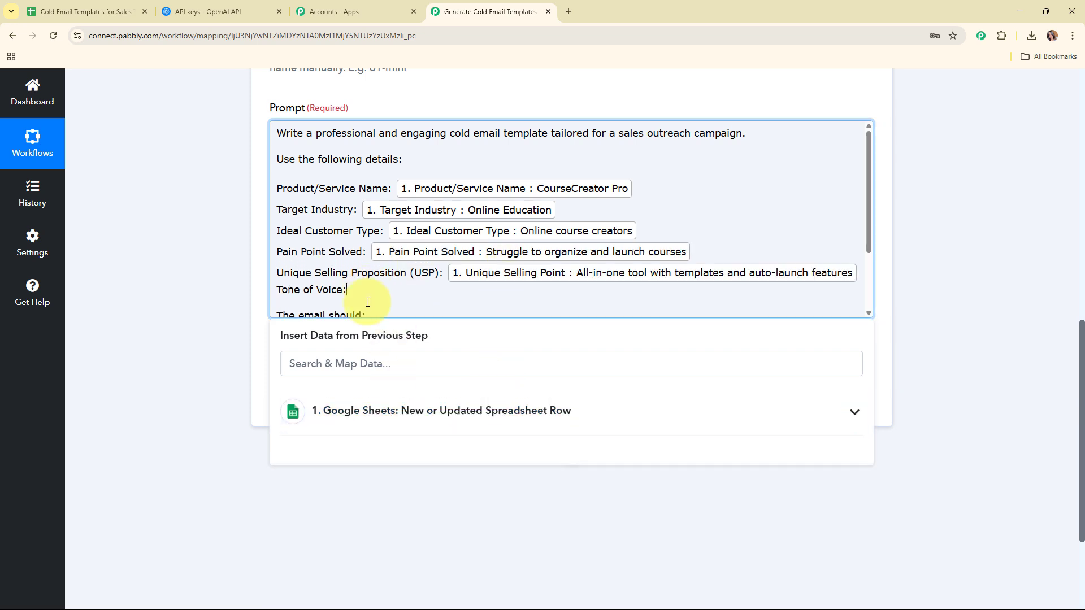
left_click(417, 411)
scroll(470, 530, "down", 2)
scroll(452, 509, "up", 3)
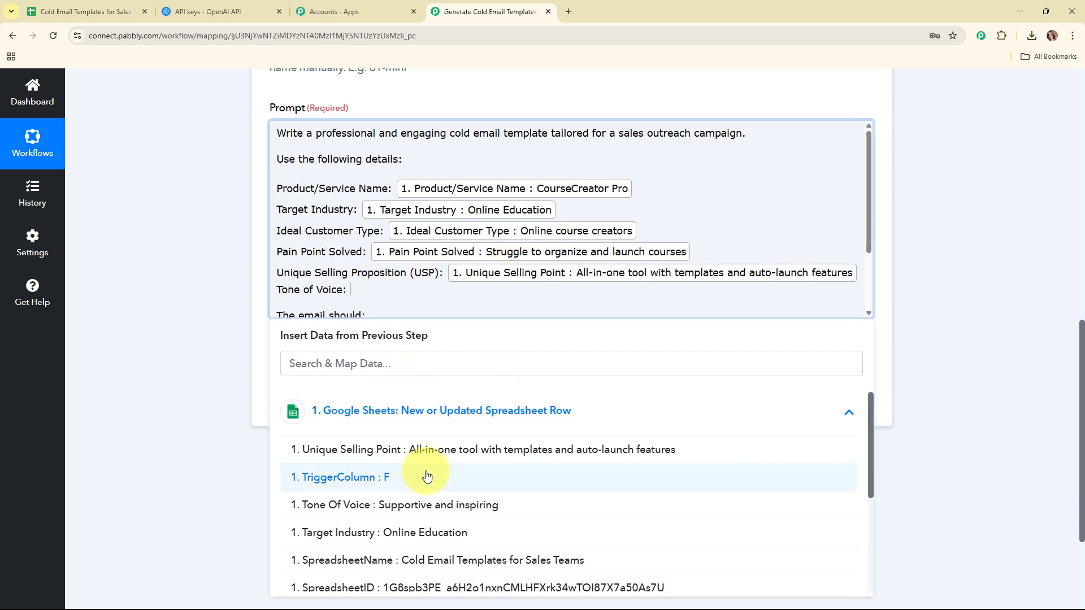
left_click(430, 502)
left_click(142, 351)
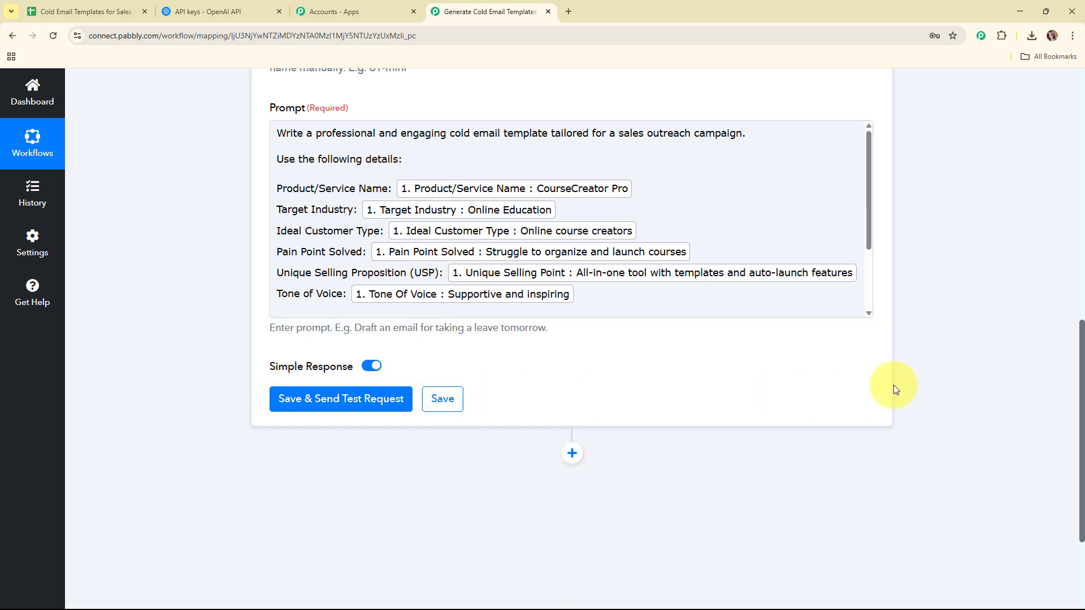
scroll(896, 387, "down", 2)
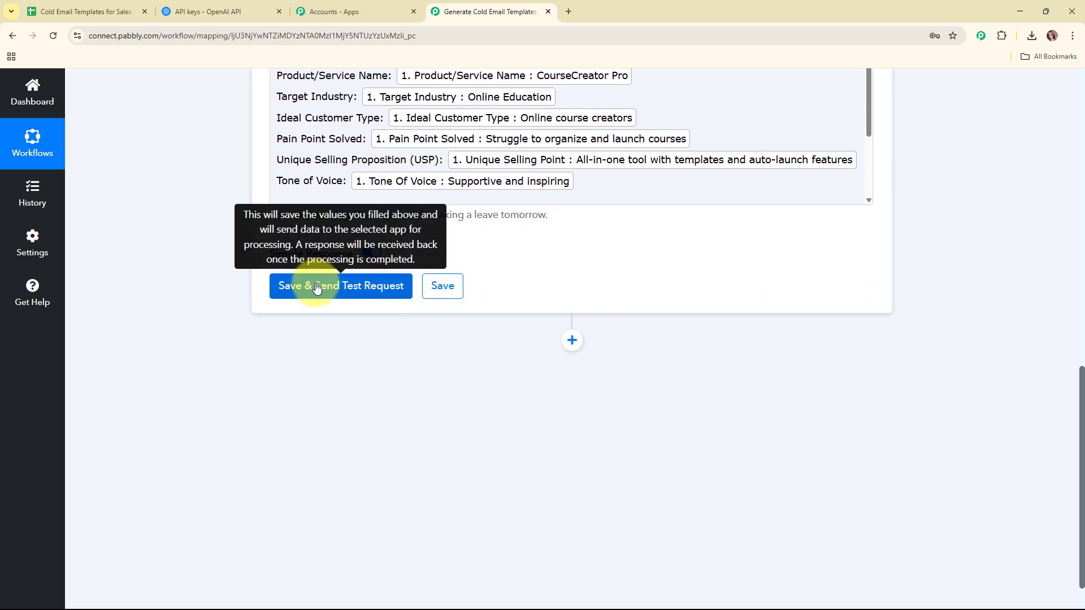
Send a test request, enlarge the Message Content to read the email, and collapse the ChatGPT step.
left_click(317, 288)
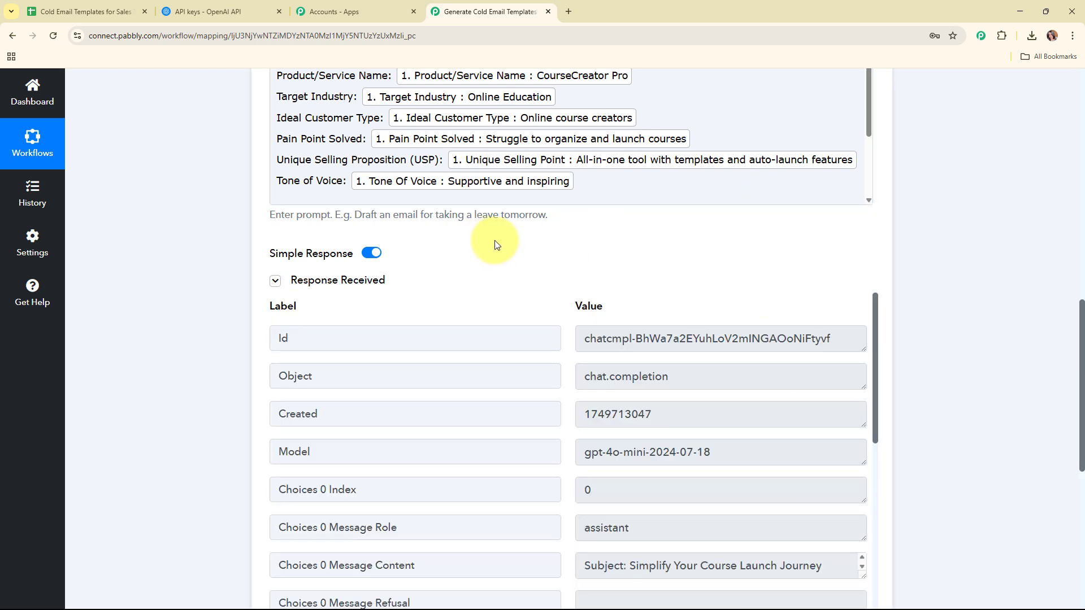
scroll(921, 263, "down", 3)
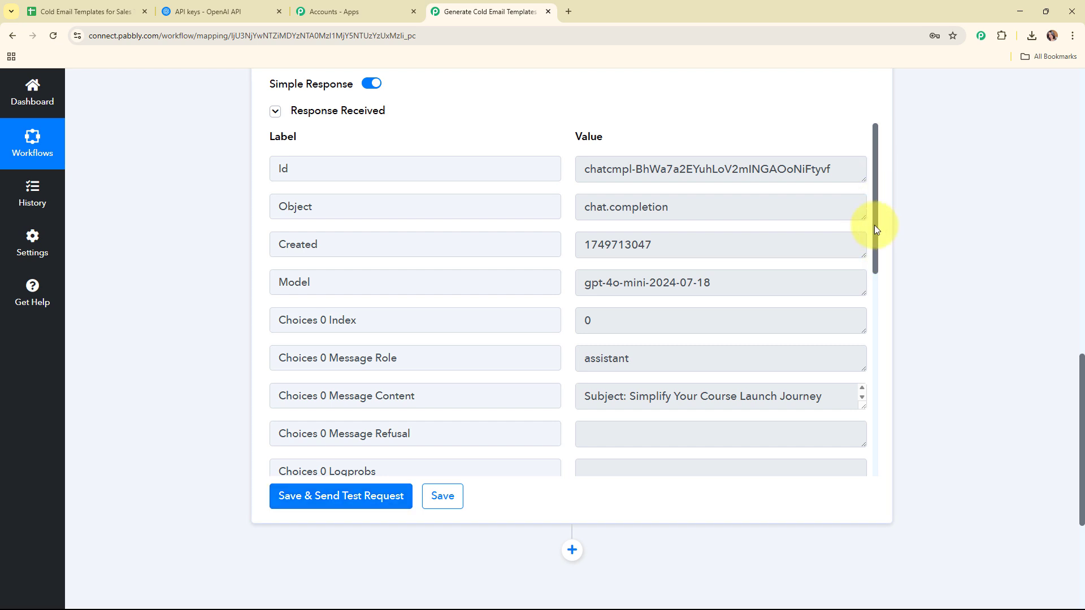
left_click_drag(874, 225, 867, 319)
left_click_drag(863, 186, 853, 461)
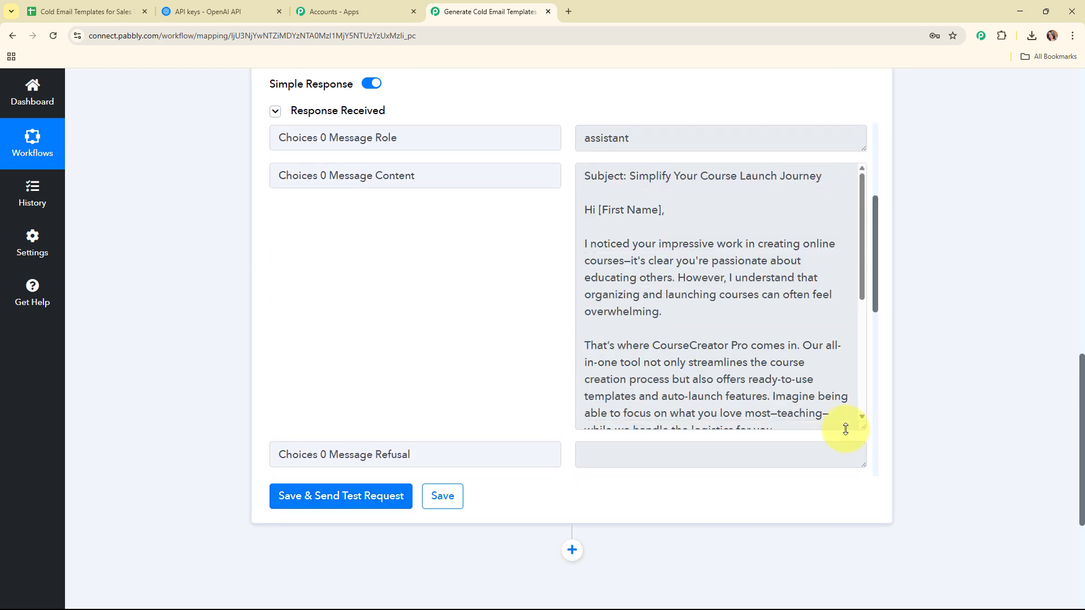
scroll(723, 264, "down", 4)
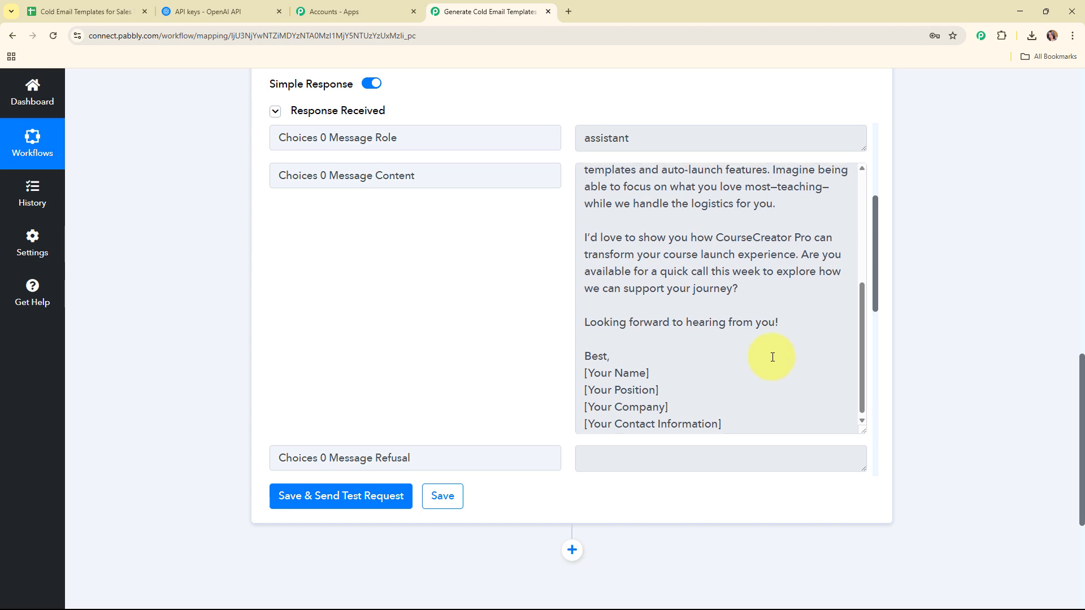
scroll(771, 356, "up", 4)
scroll(996, 441, "up", 15)
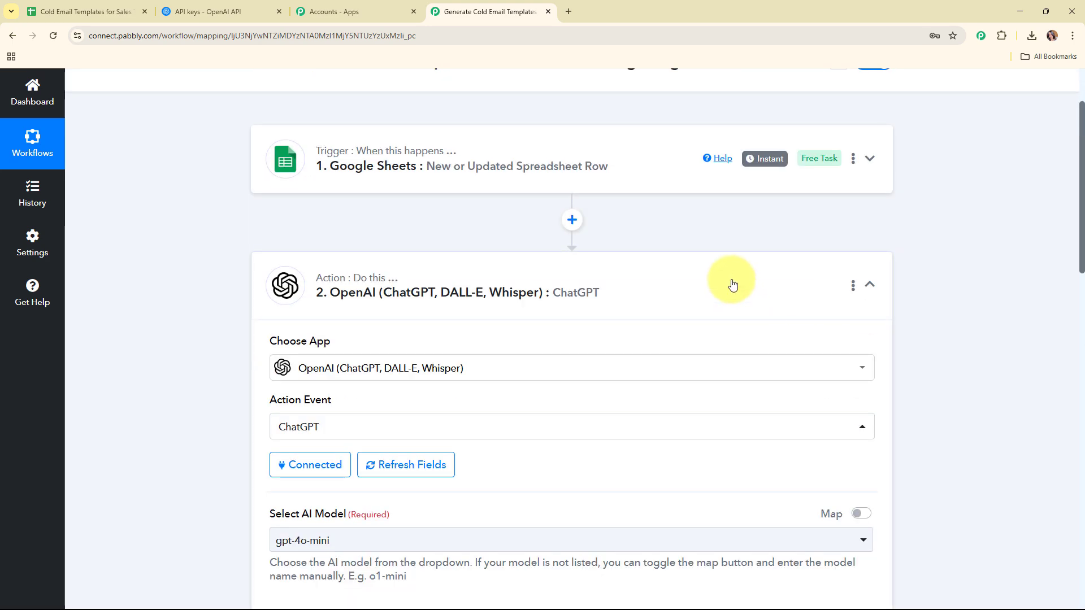
left_click(732, 283)
scroll(731, 279, "up", 2)
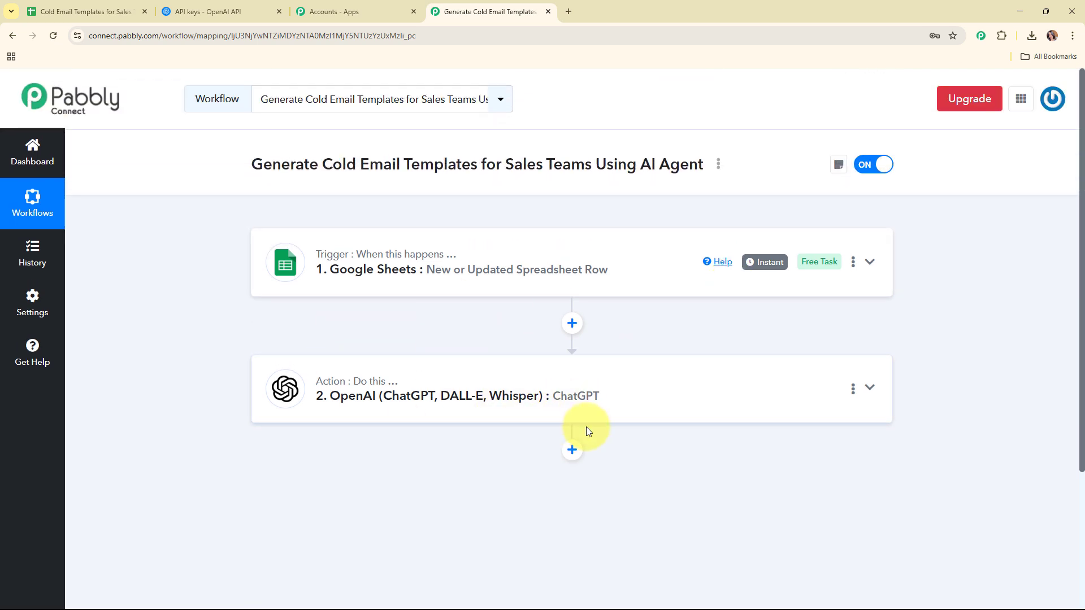
Check the Tone of Voice (F2) and Template Generated (G2) cells in the Cold Email Templates sheet.
left_click(31, 11)
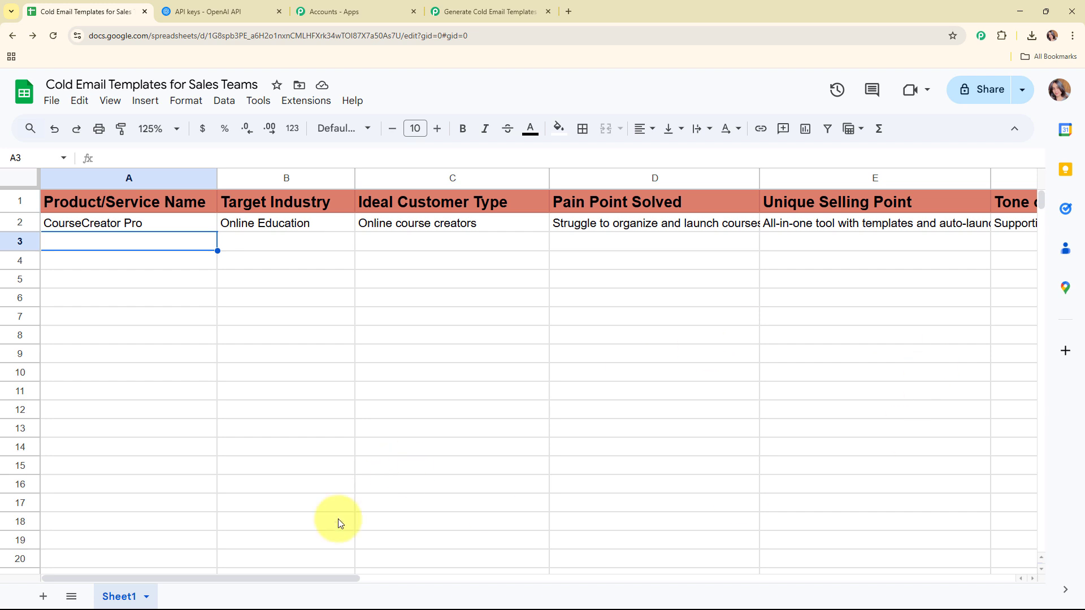
left_click_drag(286, 577, 521, 590)
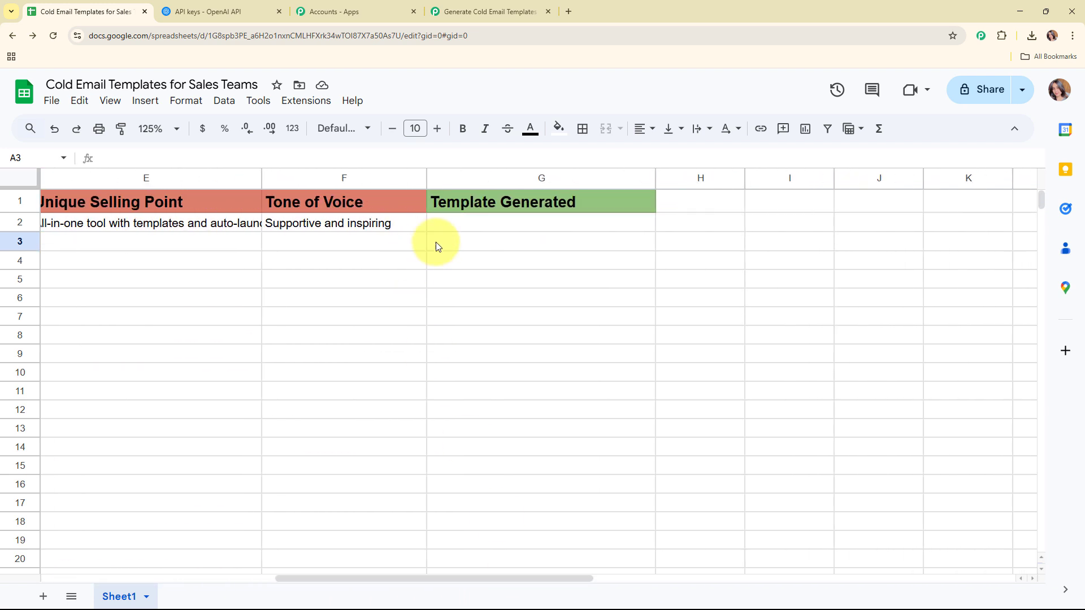
left_click(504, 222)
left_click(360, 227)
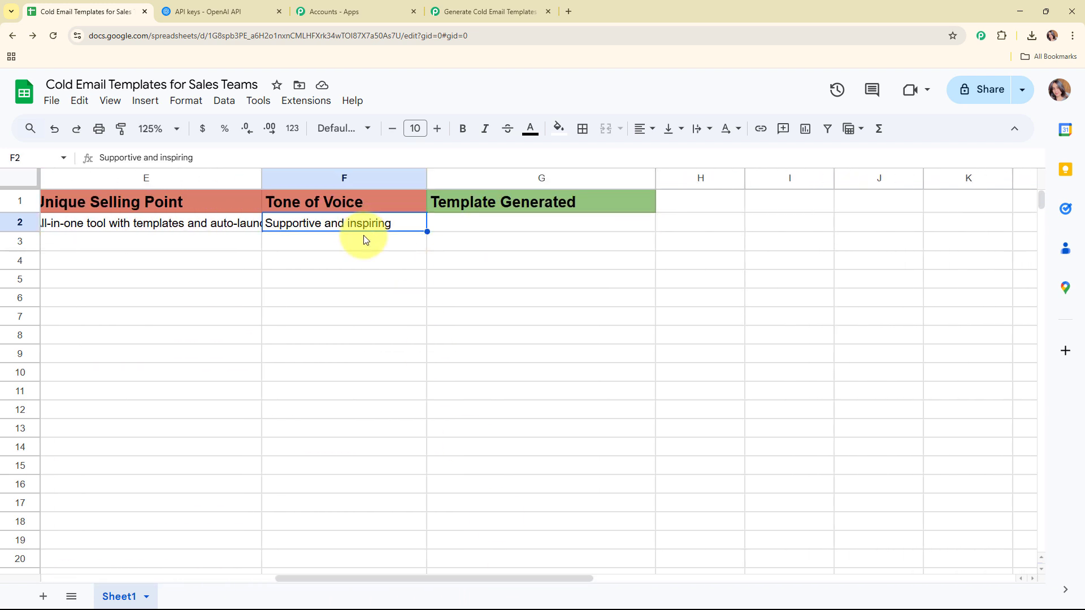
left_click(446, 11)
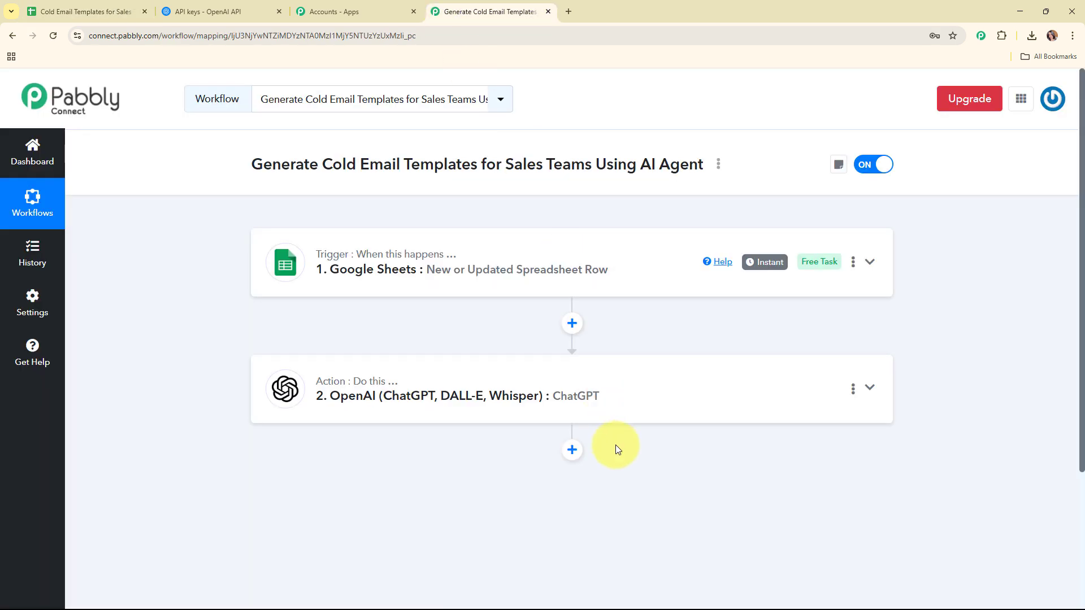
Add a Google Sheets step after ChatGPT with Update Cell Value as its action event.
left_click(573, 450)
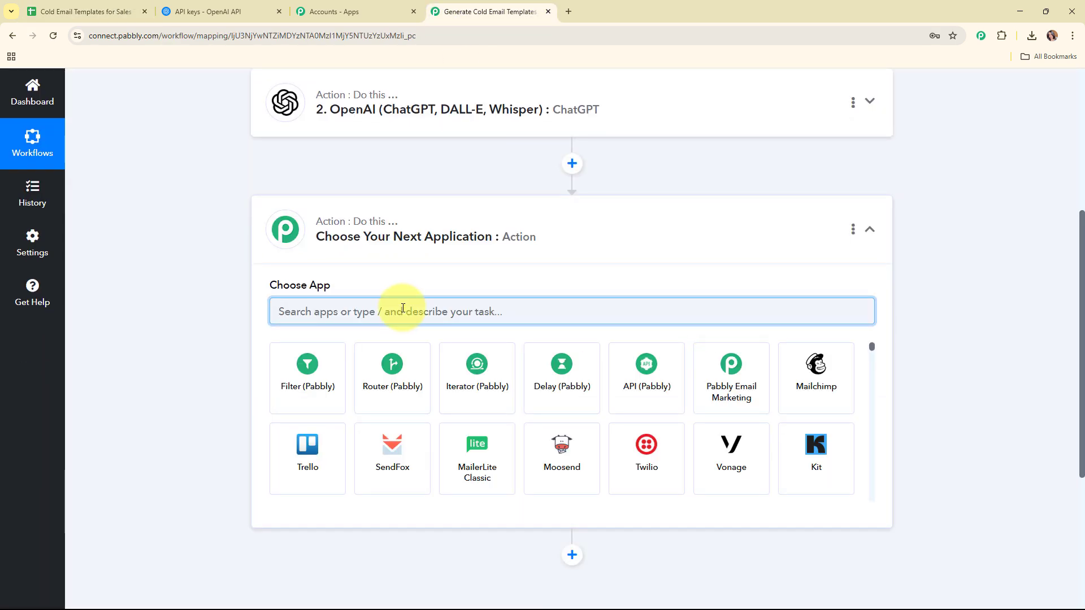
type("she")
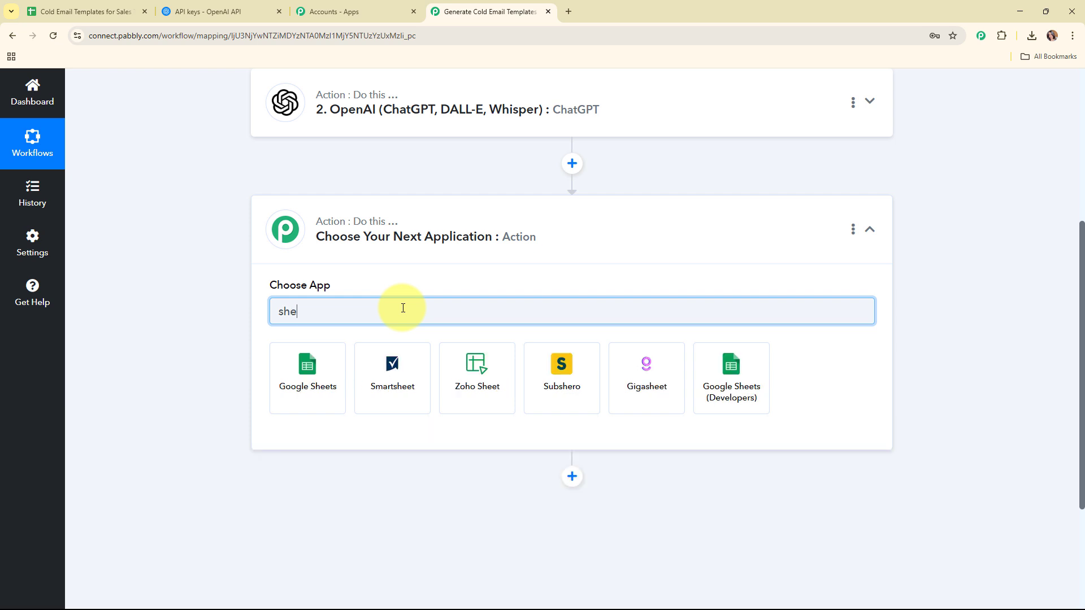
left_click(301, 385)
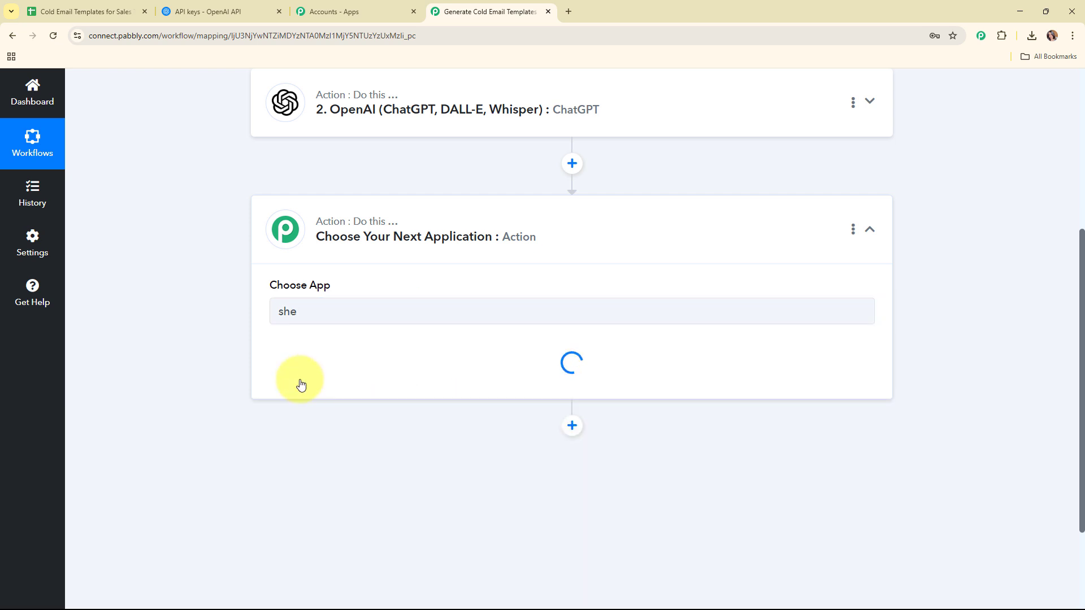
left_click(298, 371)
scroll(372, 252, "down", 3)
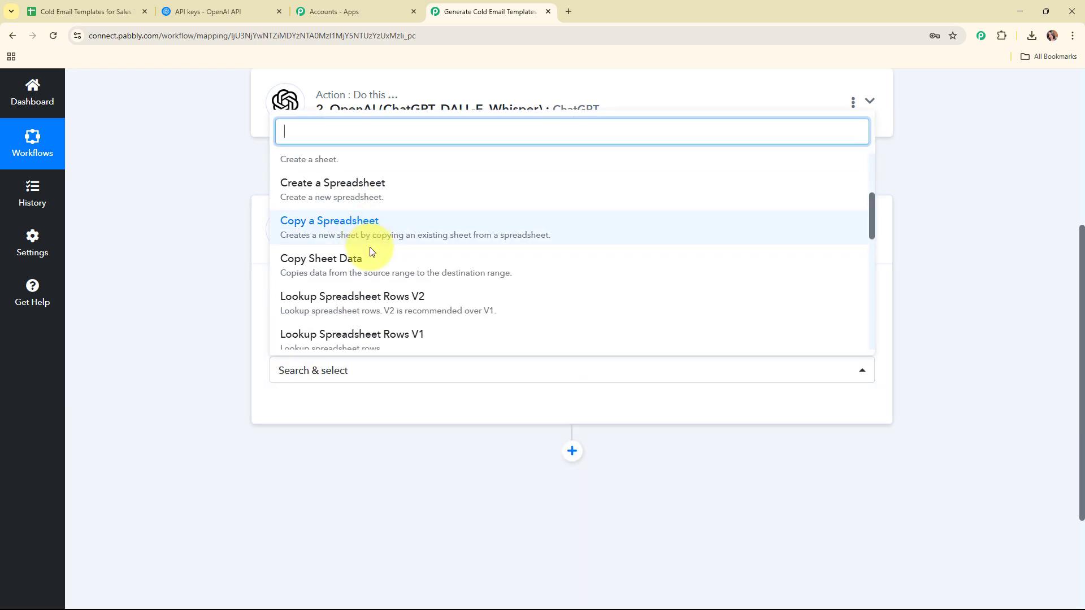
scroll(370, 249, "down", 5)
left_click(375, 317)
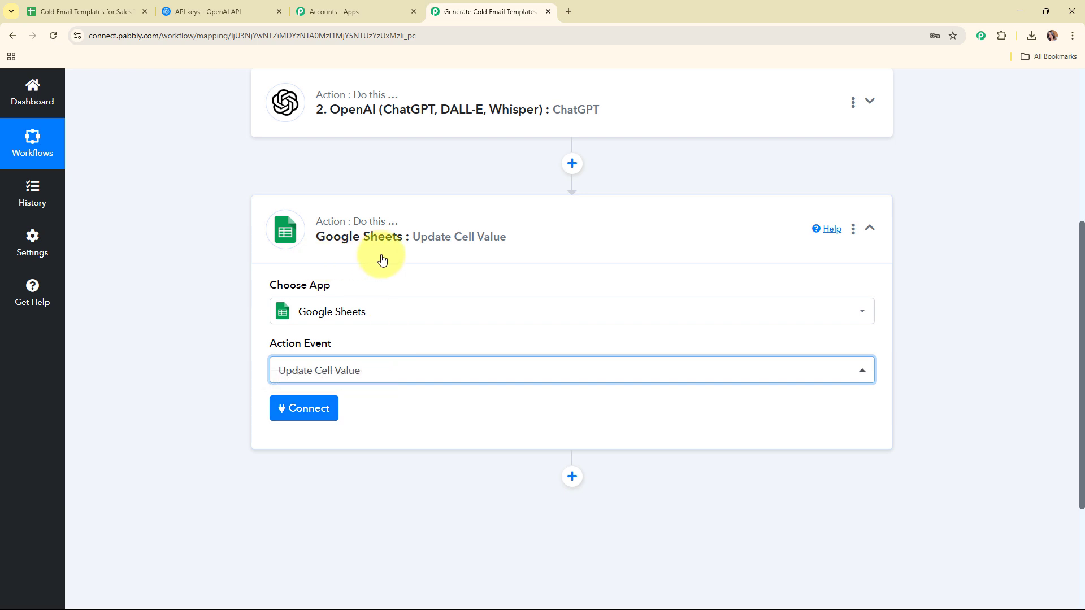
Add a new Google Sheets connection by signing in with Google and allowing Pabbly access.
left_click(304, 407)
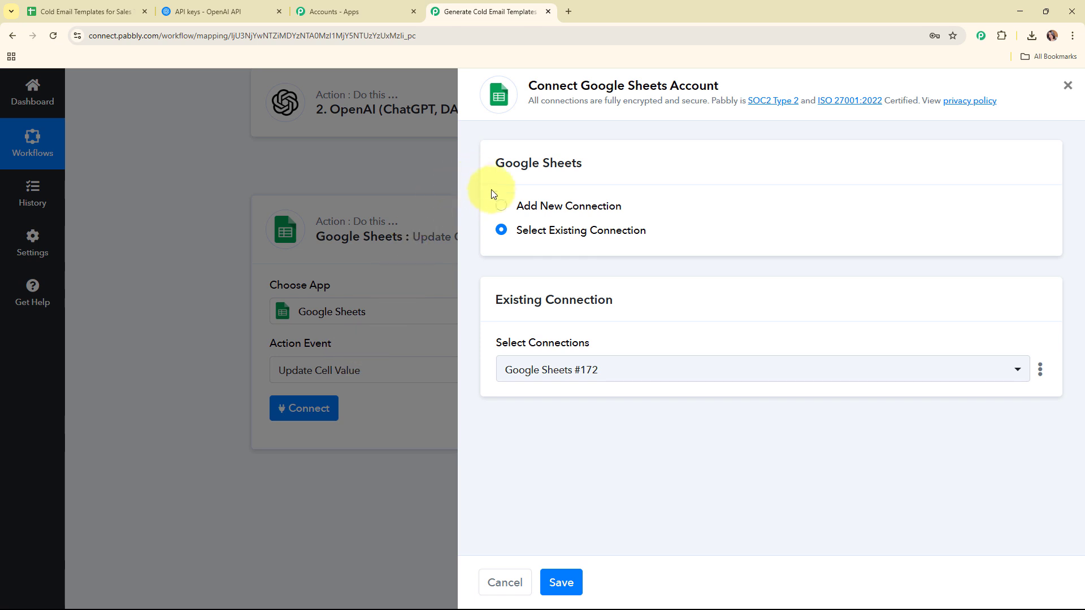
left_click(501, 208)
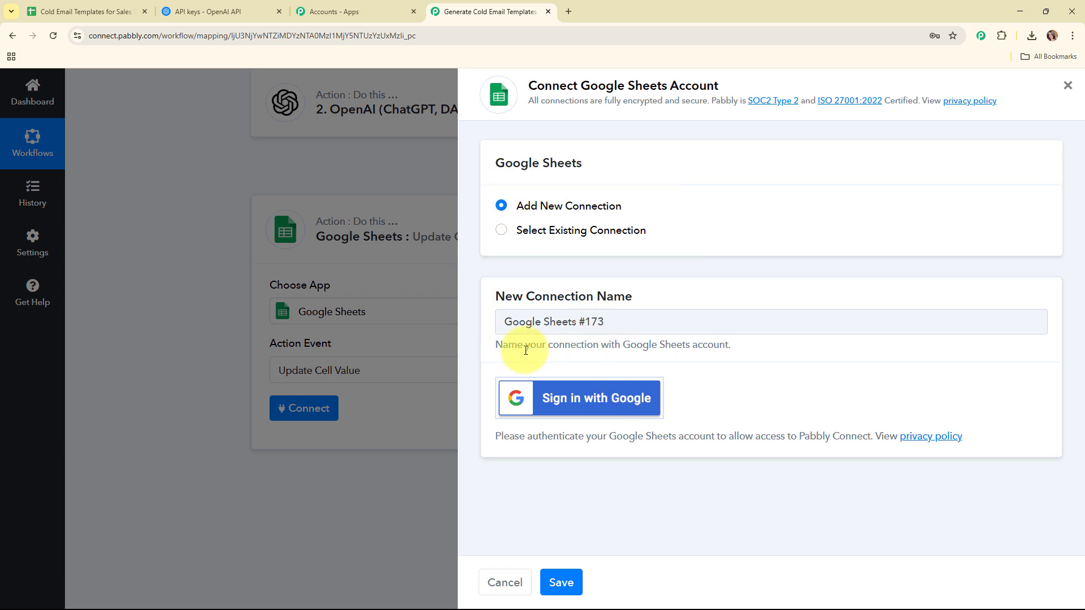
left_click(584, 405)
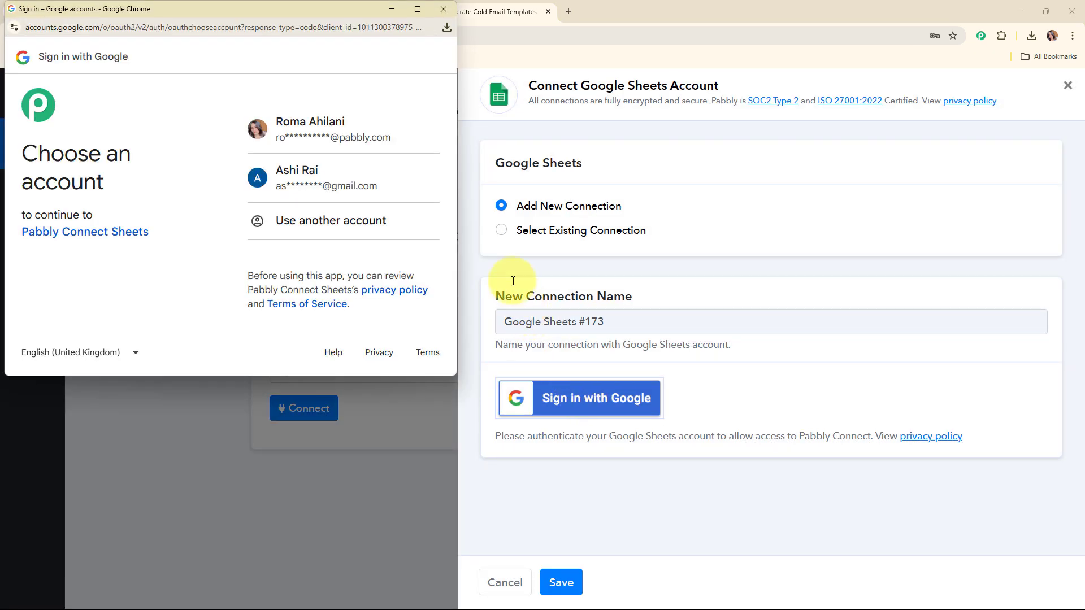
left_click(358, 139)
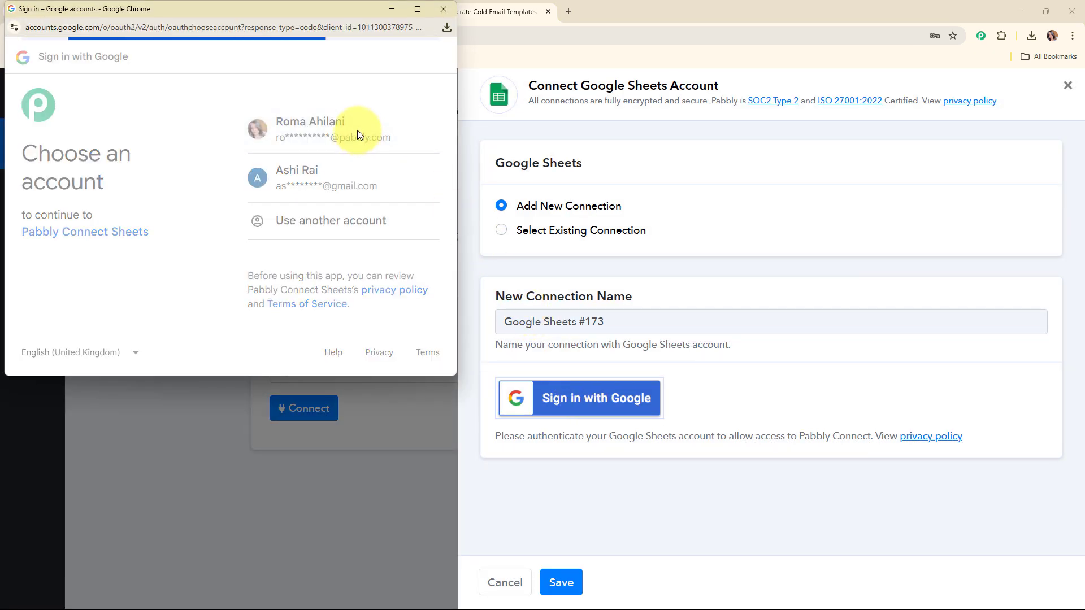
scroll(364, 170, "down", 4)
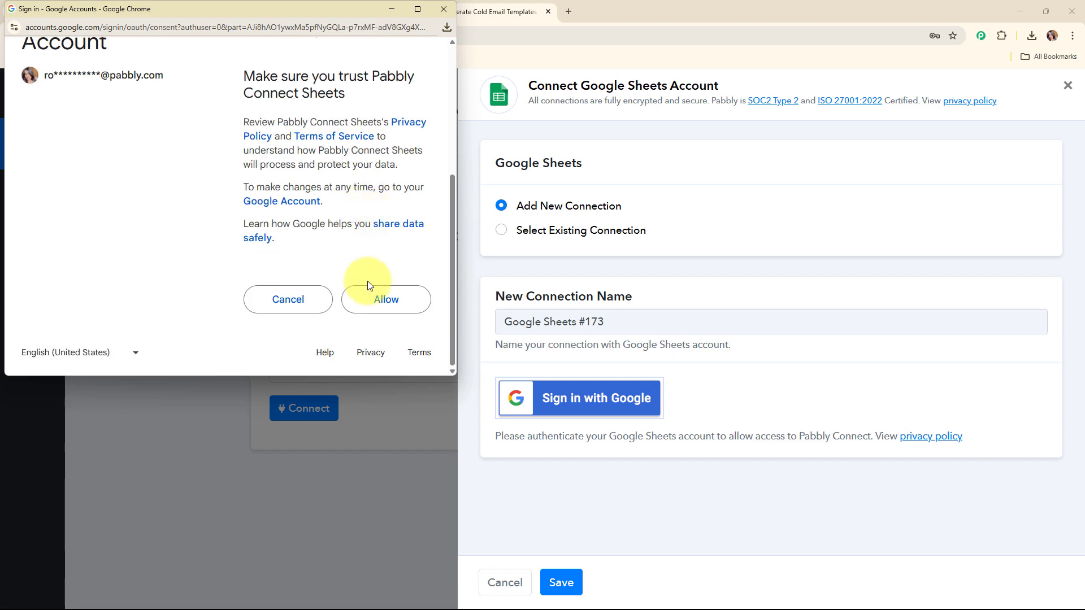
left_click(372, 303)
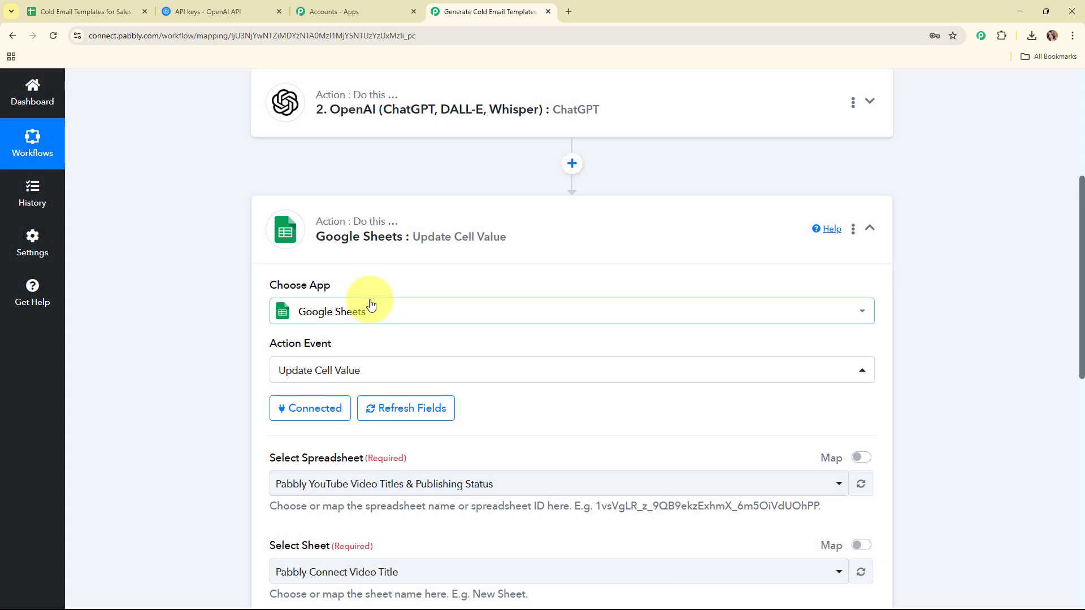
Check the spreadsheet's name in its own tab for the Select Spreadsheet field.
scroll(371, 305, "down", 5)
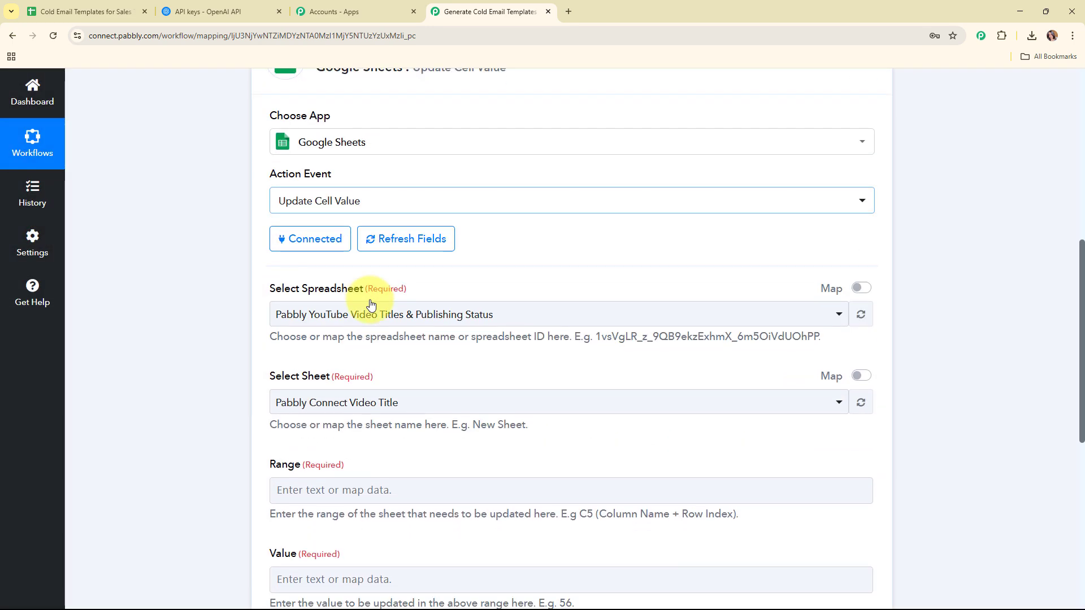
left_click_drag(261, 175, 441, 174)
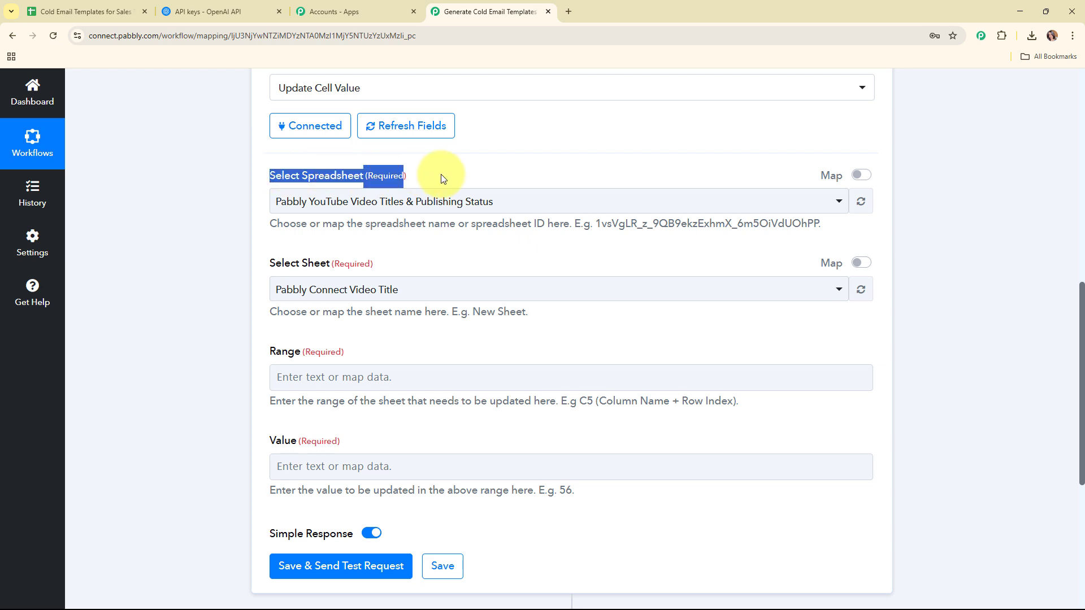
left_click(485, 249)
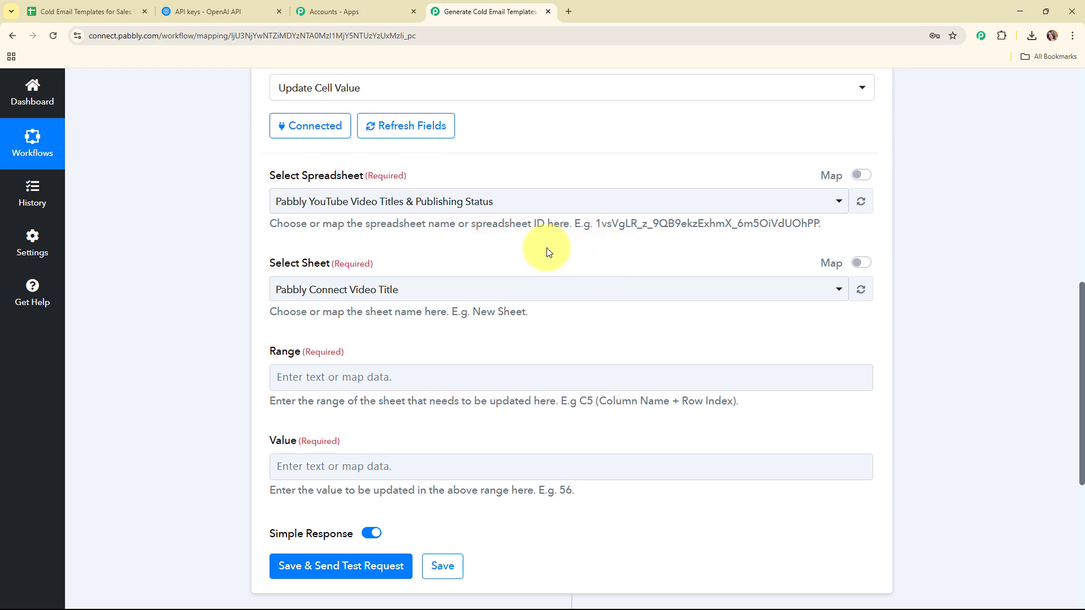
left_click(86, 13)
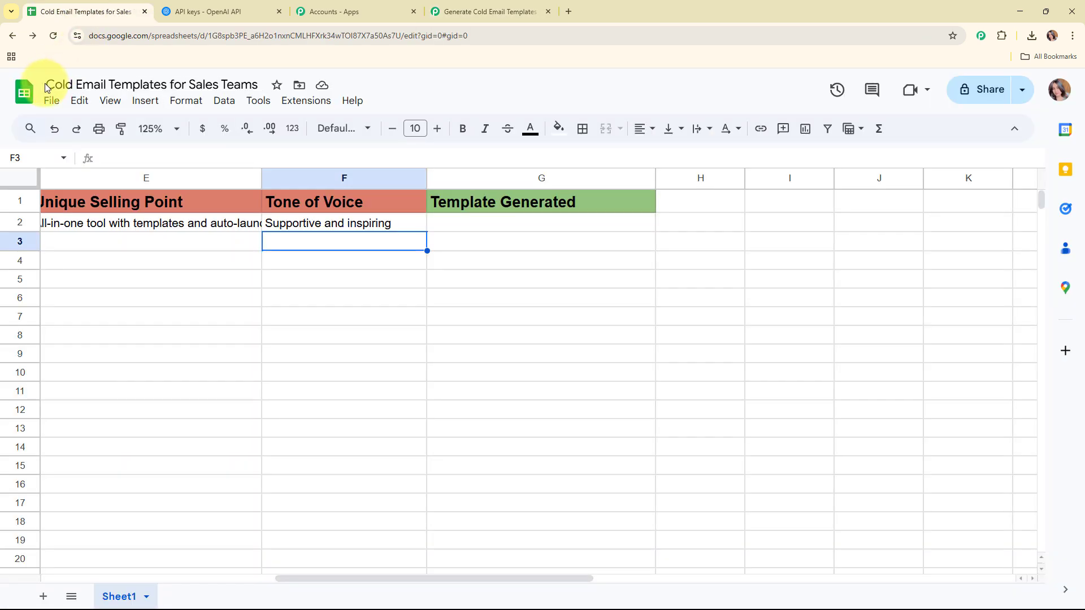
left_click(481, 11)
Select the Cold Email Templates for Sales Teams spreadsheet and Sheet1 as the target.
left_click(460, 204)
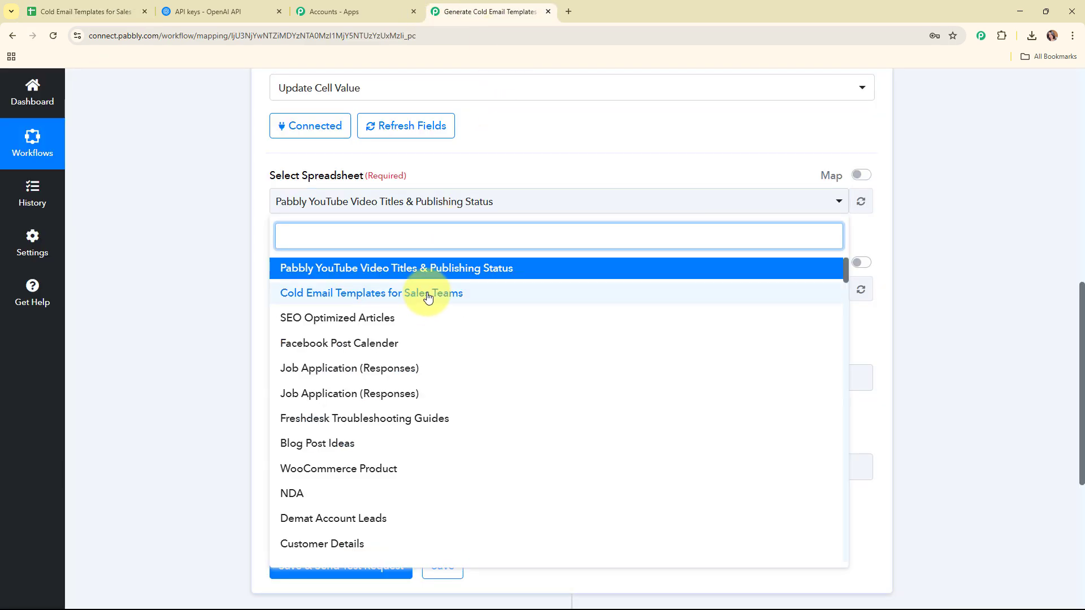
left_click(435, 293)
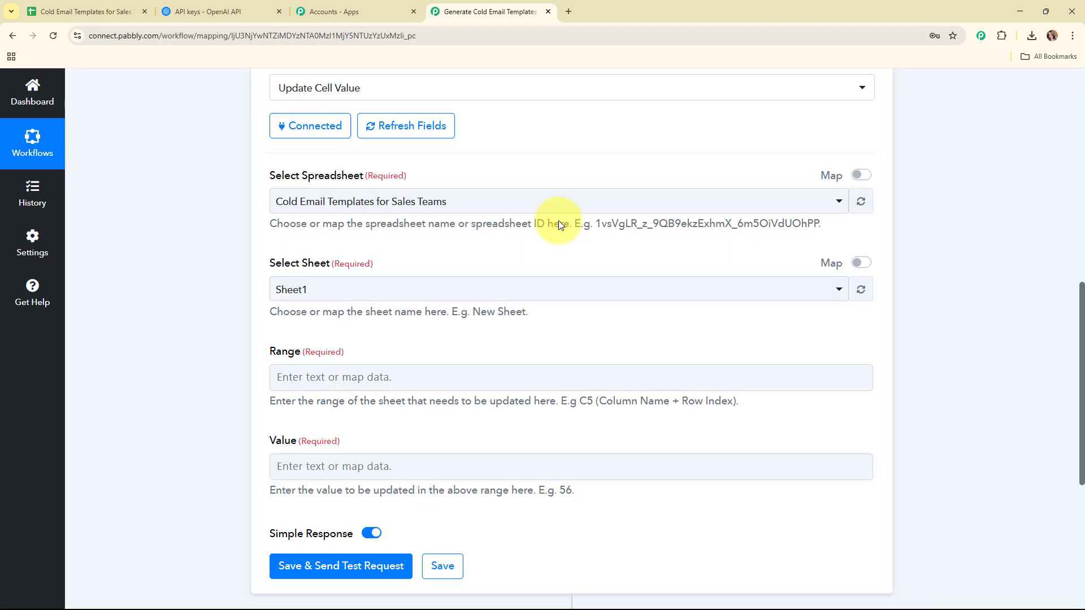
scroll(560, 219, "down", 2)
left_click(388, 178)
left_click(397, 241)
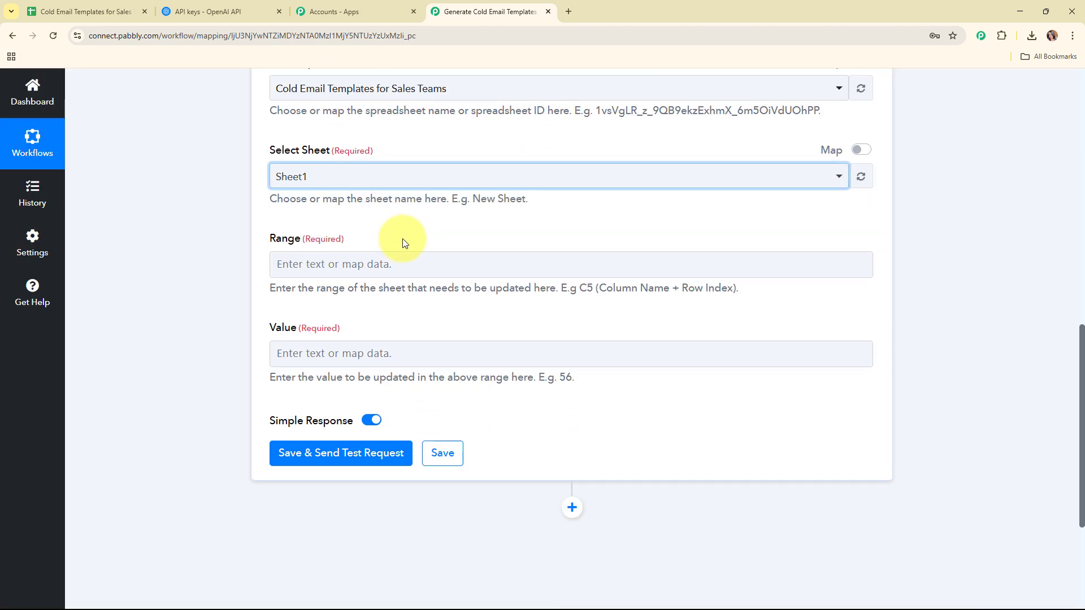
Review the Range hint (Column Name + Row Index) and check the target column in the sheet.
scroll(478, 231, "down", 1)
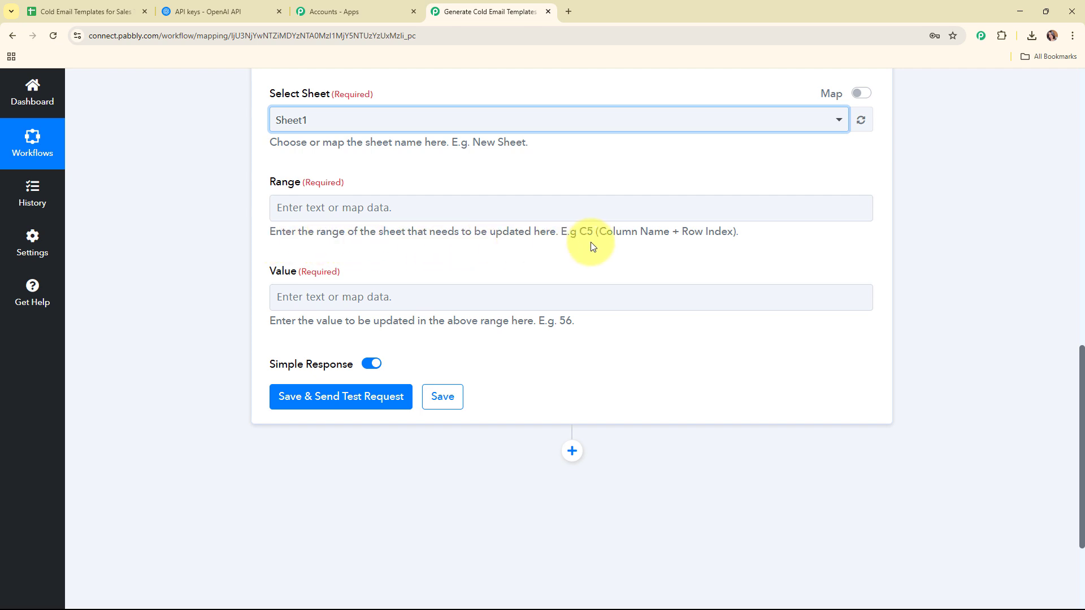
left_click_drag(596, 233, 740, 231)
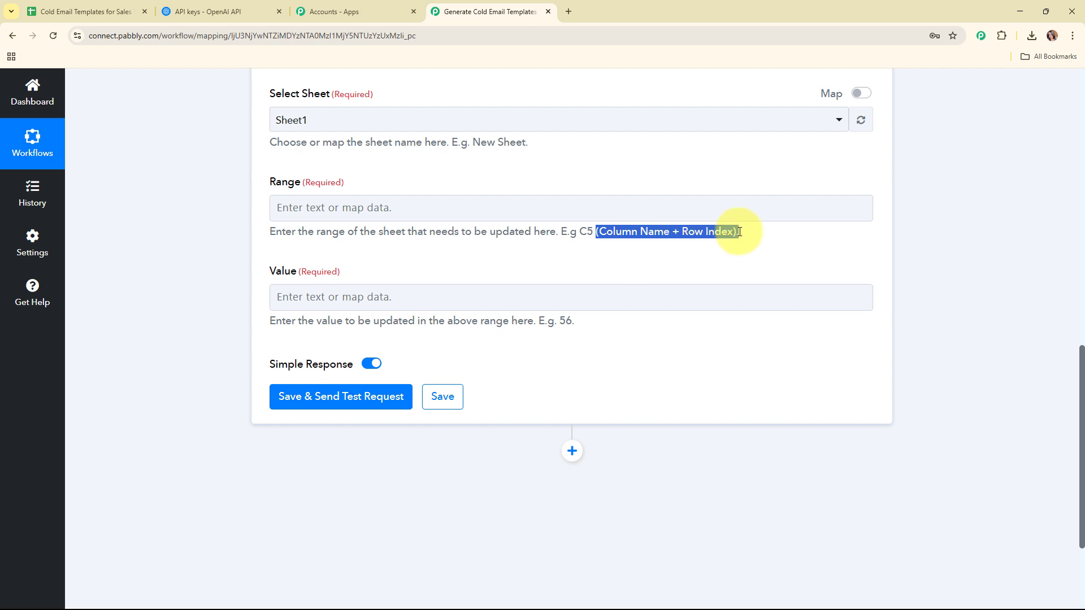
left_click(743, 258)
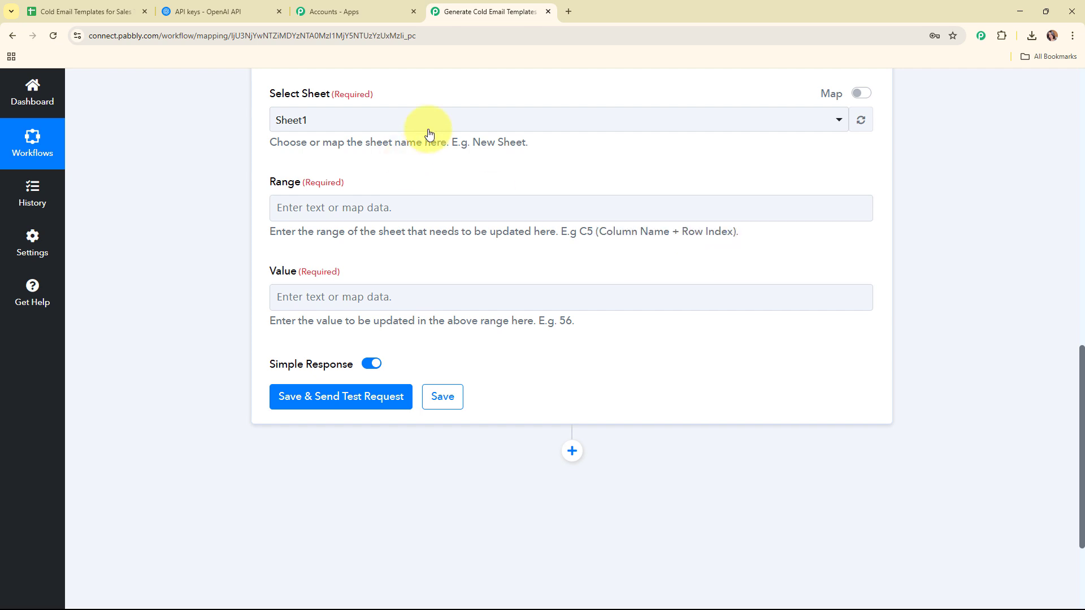
left_click(65, 11)
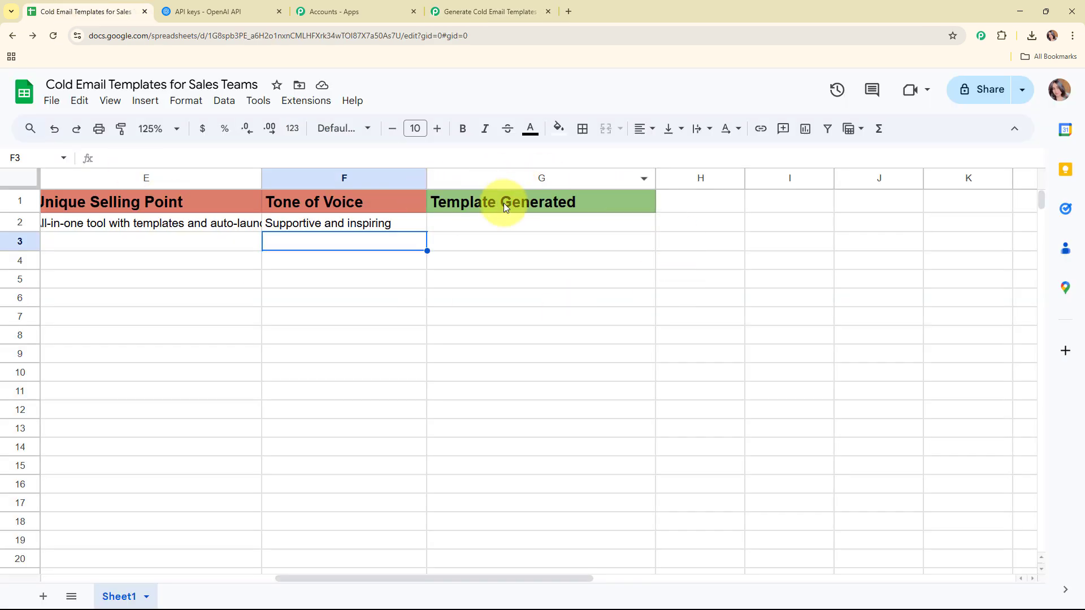
Set the Range to 'G' followed by the Google Sheets trigger's RowIndex.
left_click(489, 12)
left_click(351, 218)
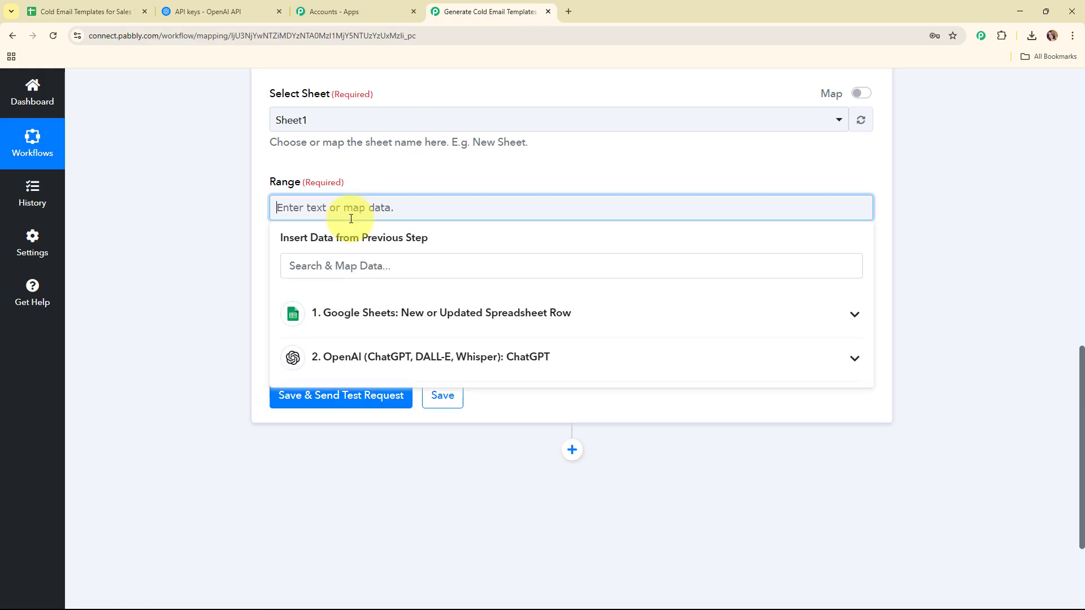
type("G")
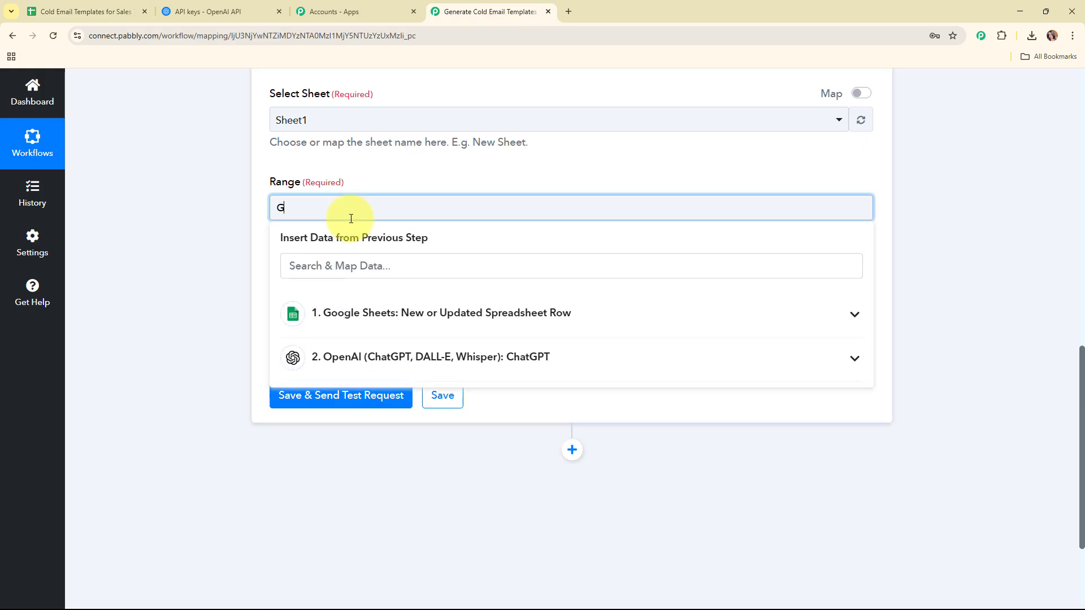
left_click(377, 328)
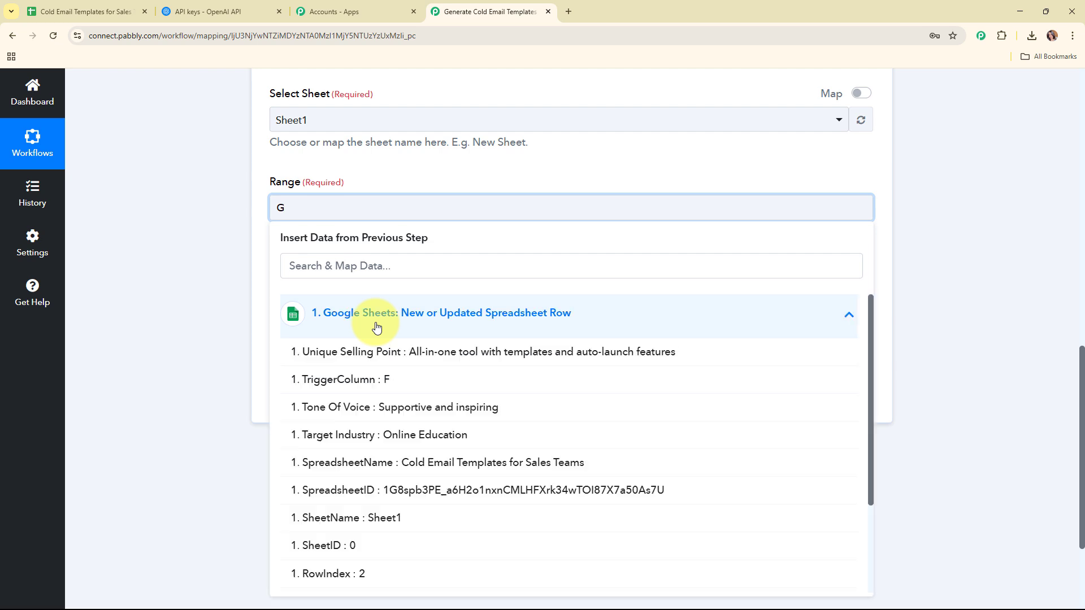
scroll(396, 458, "down", 2)
left_click(385, 462)
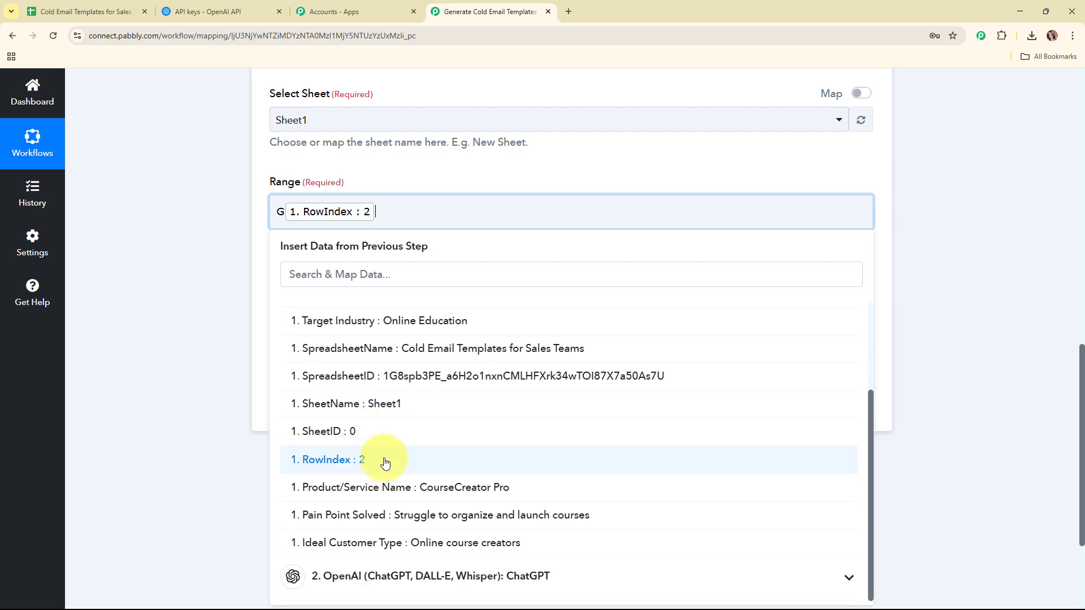
left_click(199, 252)
left_click(279, 213)
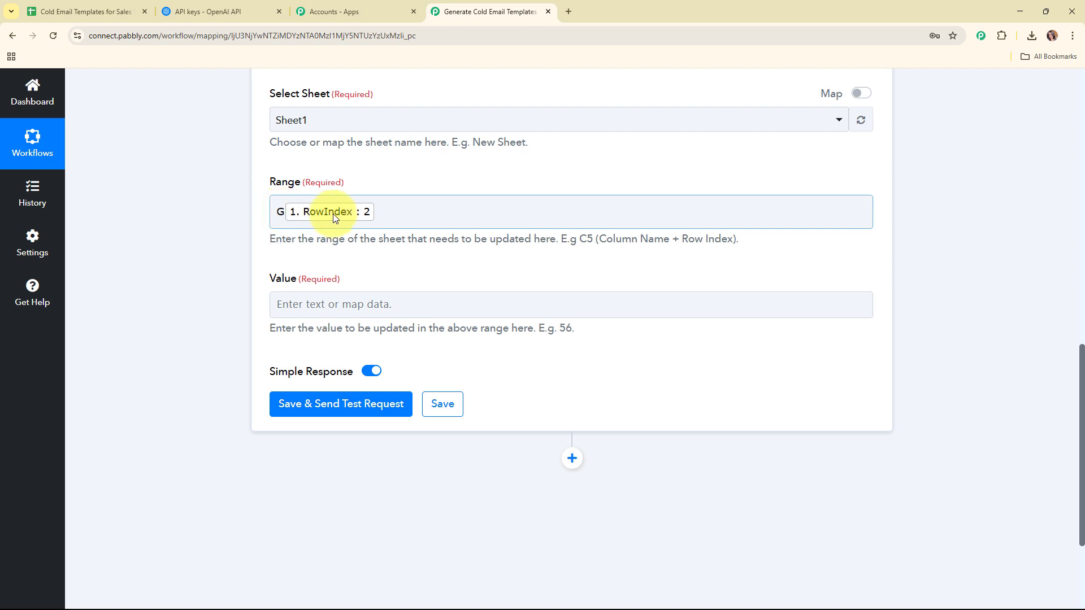
scroll(345, 260, "down", 1)
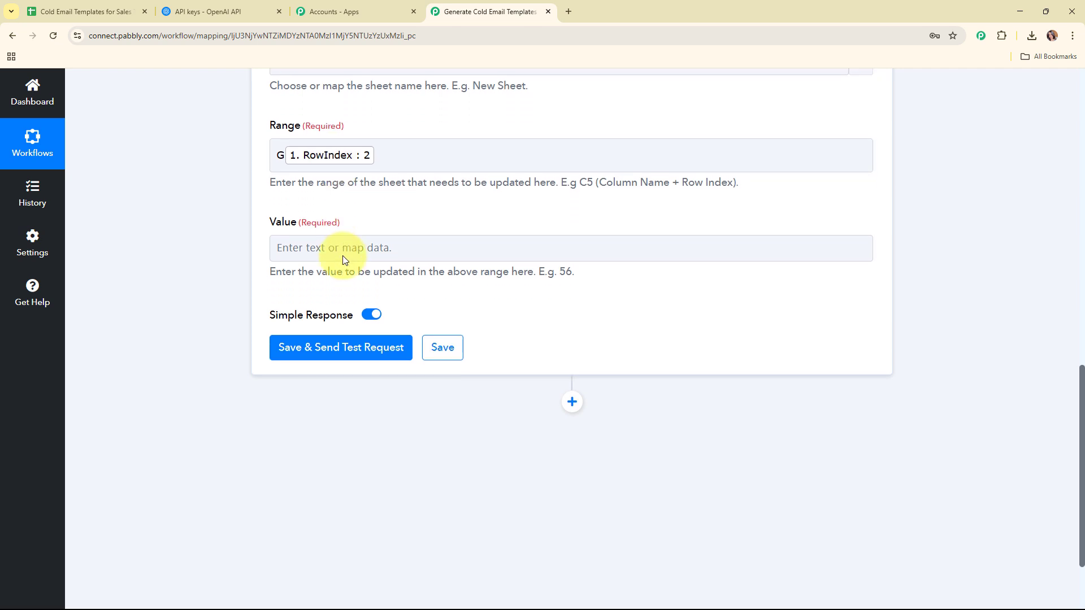
Map ChatGPT's Choices 0 Message Content into the Value field.
left_click(310, 249)
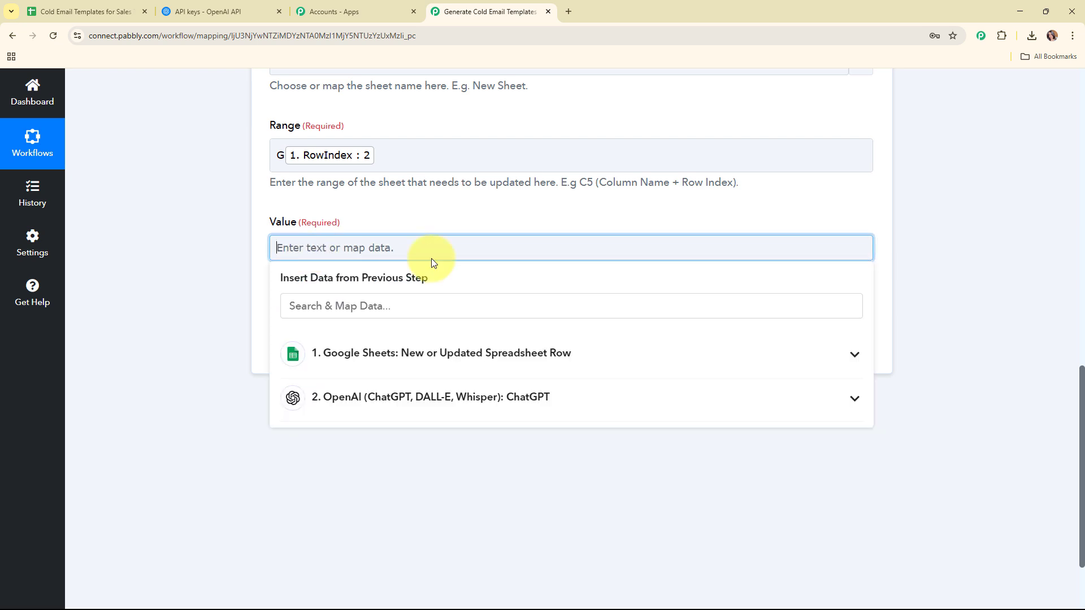
scroll(642, 298, "down", 2)
left_click(474, 288)
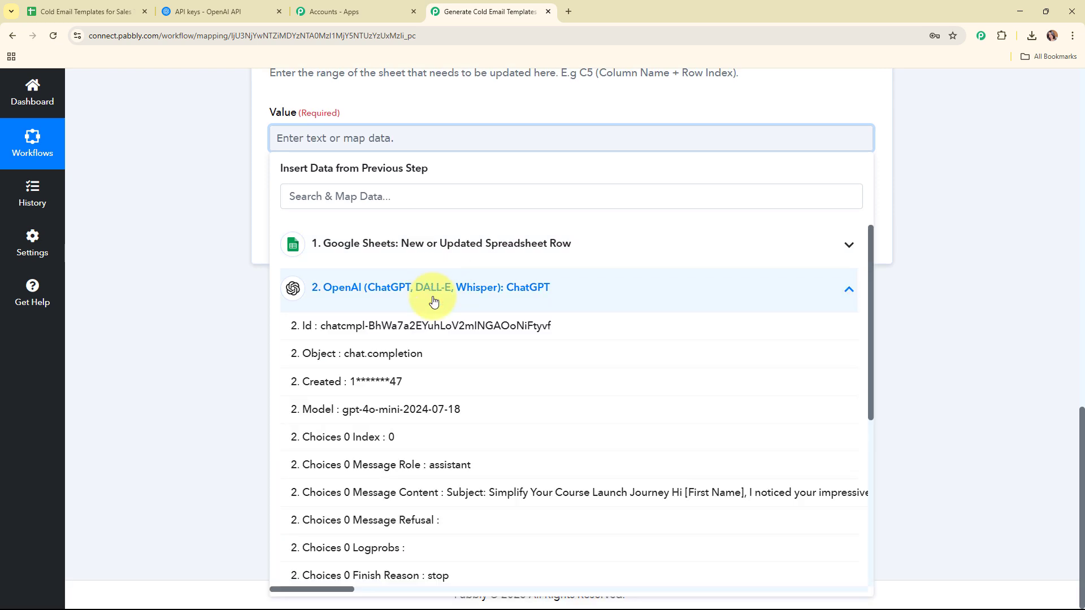
left_click(470, 503)
left_click(176, 244)
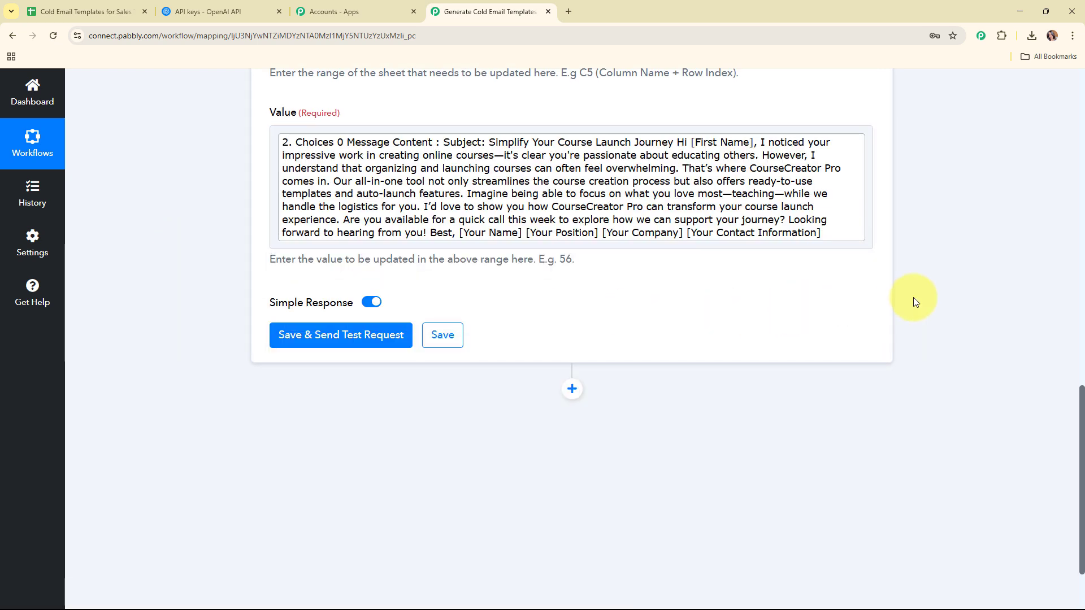
scroll(913, 297, "up", 3)
scroll(913, 297, "down", 4)
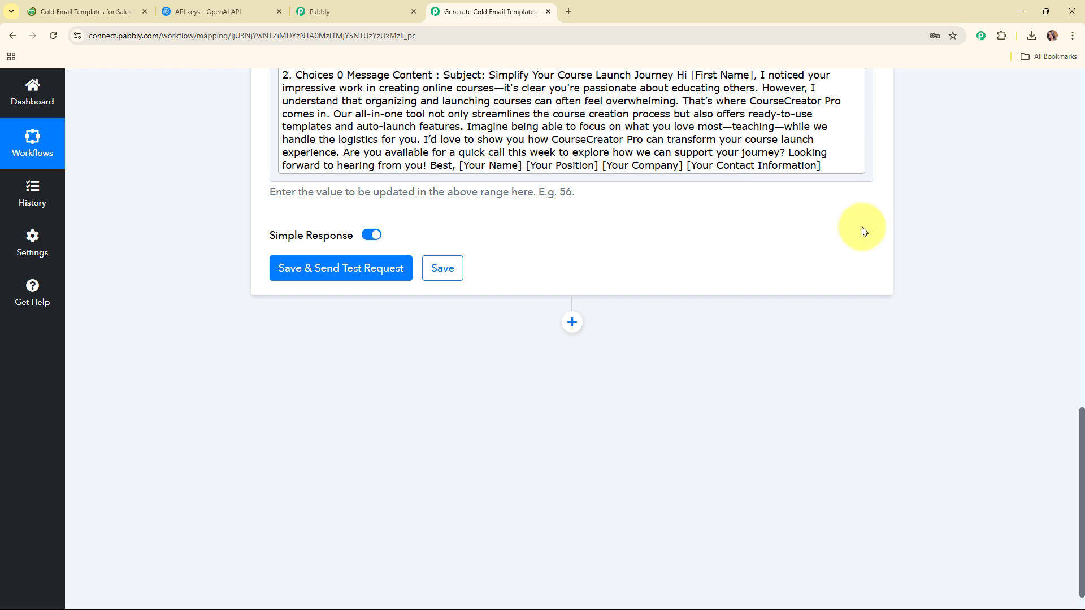
Send a test request updating Sheet1!G2, then collapse the Update Cell Value step.
left_click(332, 275)
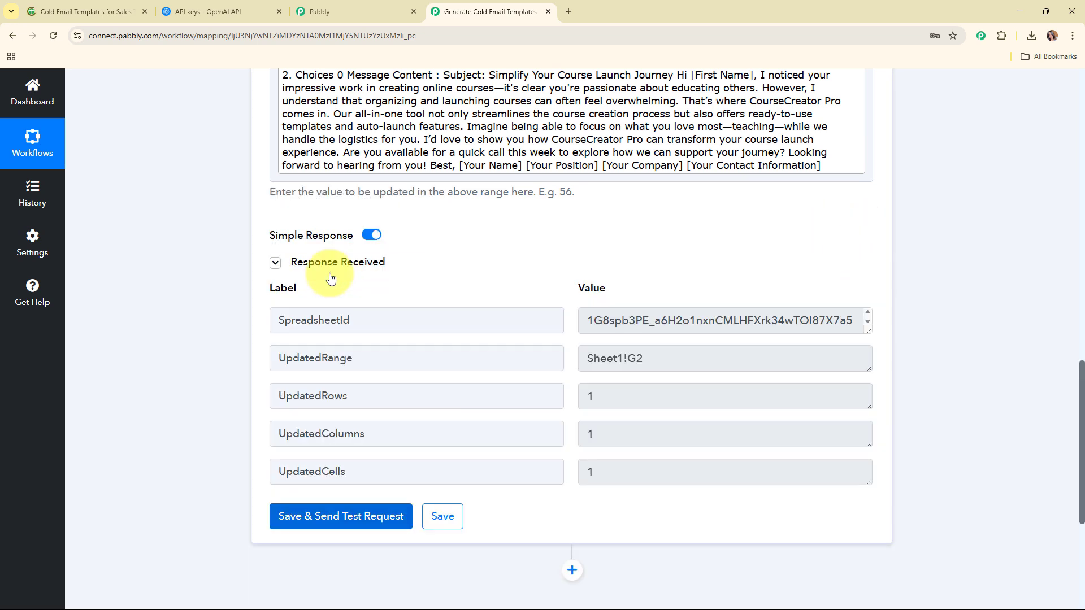
scroll(991, 389, "down", 2)
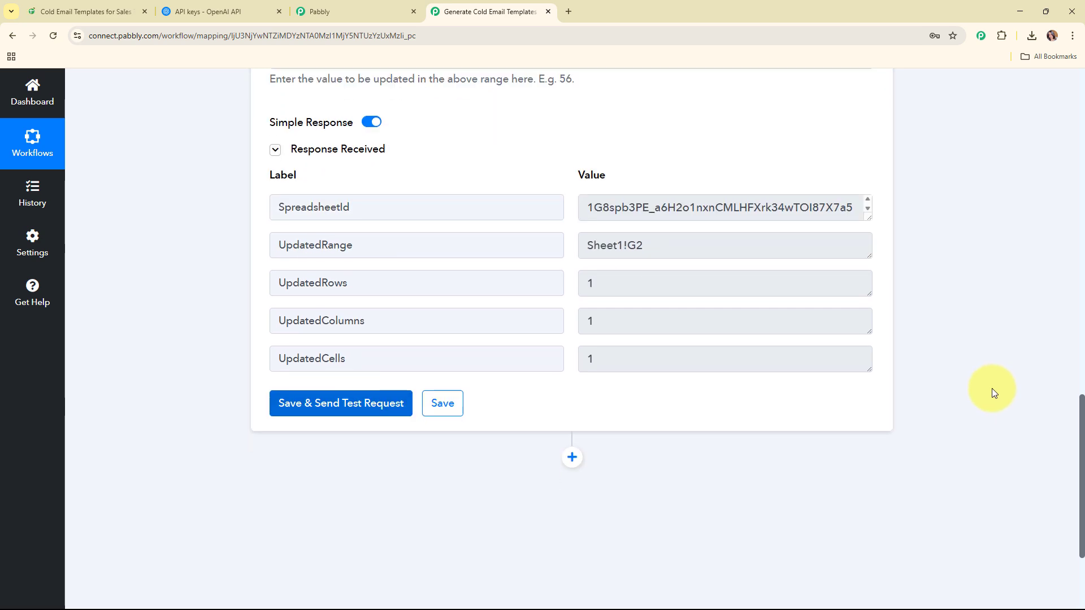
scroll(992, 389, "up", 2)
scroll(992, 389, "up", 15)
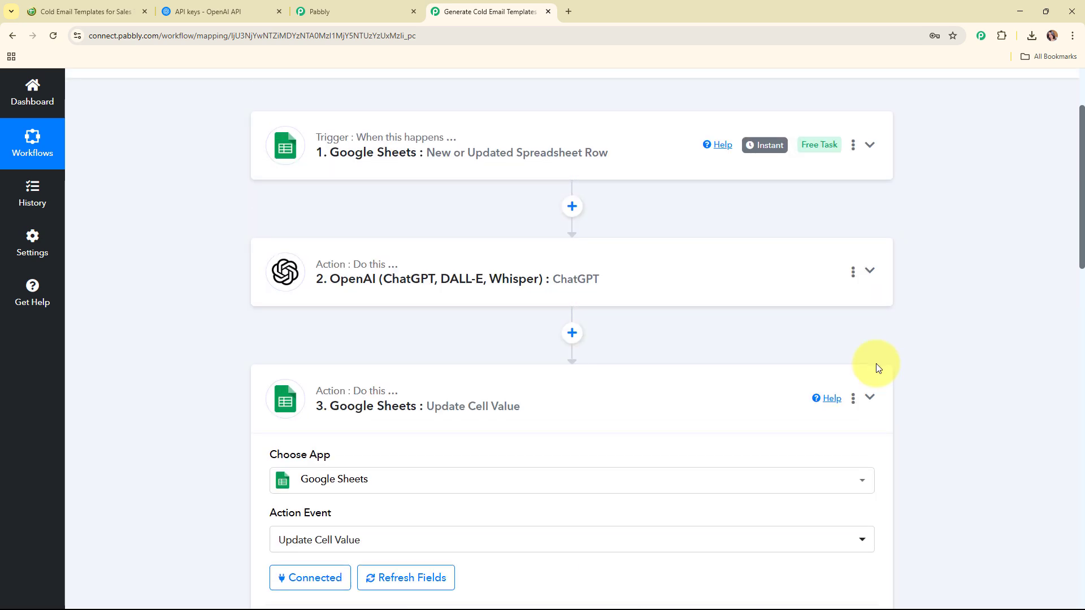
left_click(693, 383)
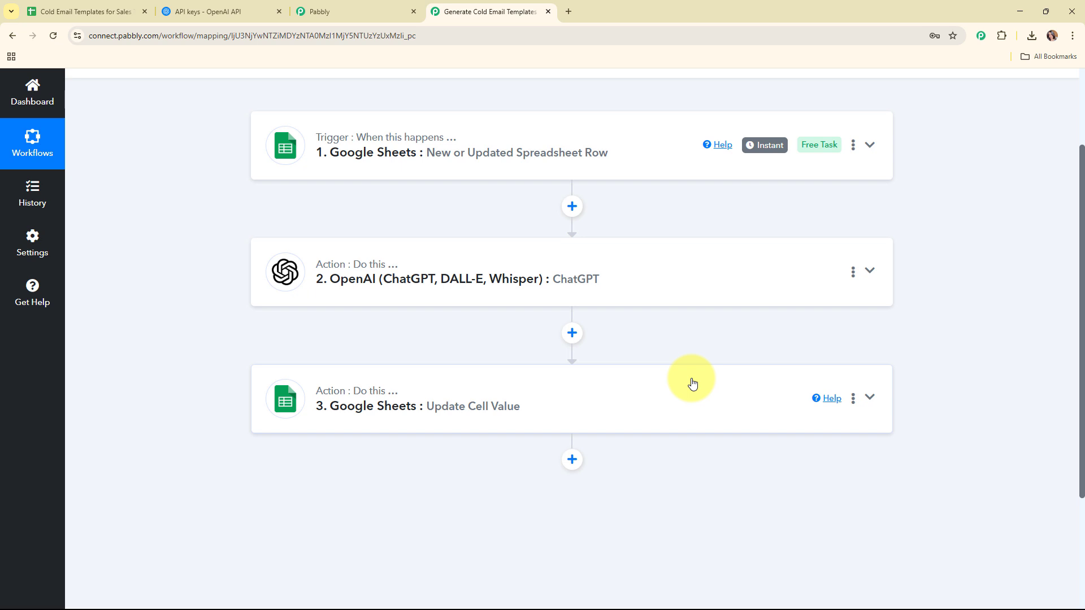
scroll(691, 381, "up", 3)
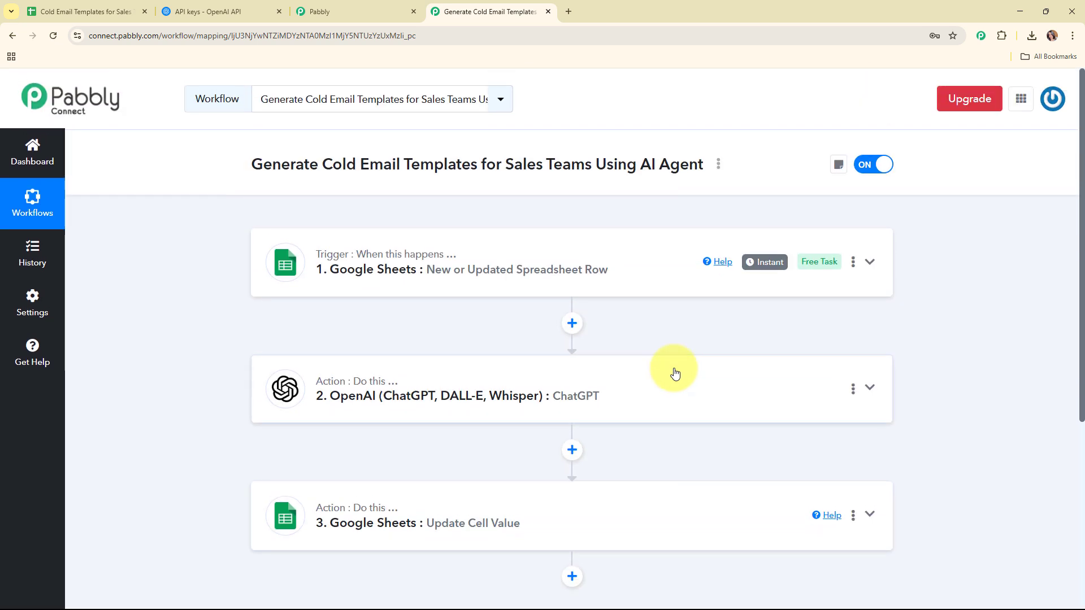
key("ctrl+1")
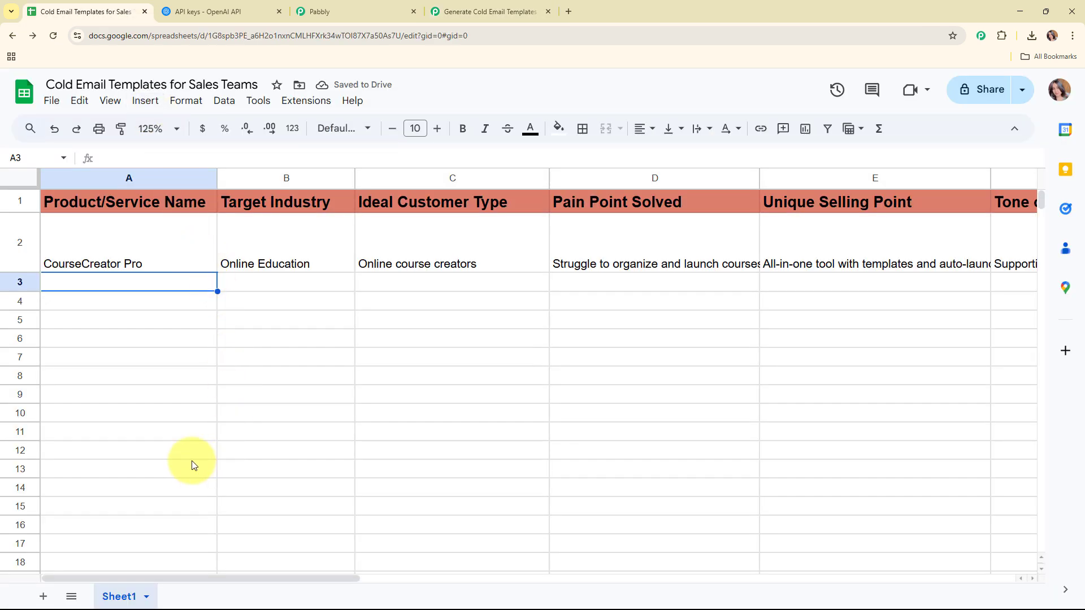
left_click_drag(236, 578, 412, 594)
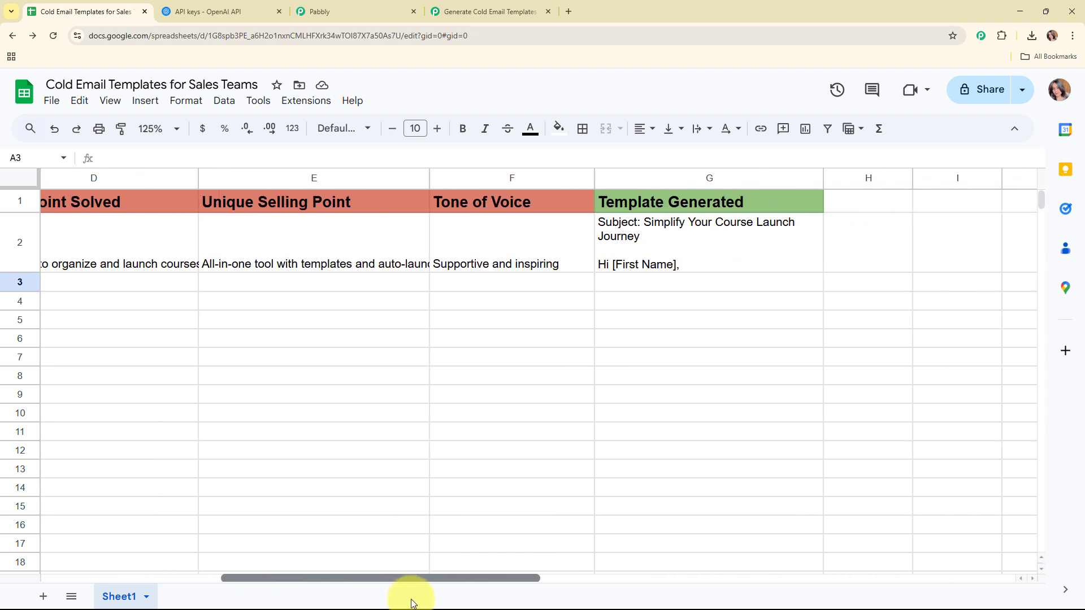
double_click(733, 253)
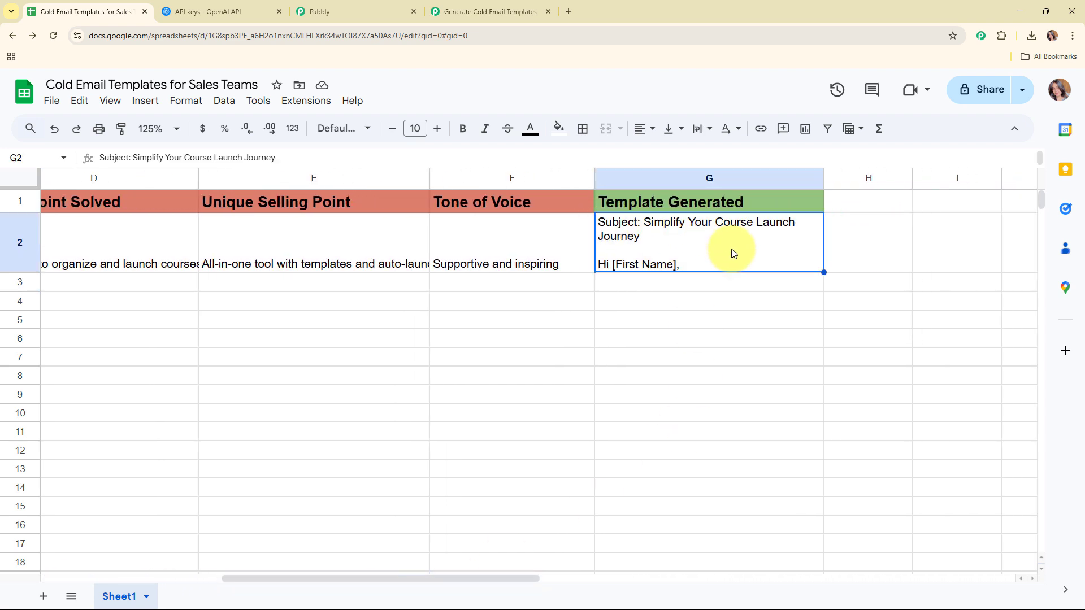
left_click(283, 286)
left_click(497, 11)
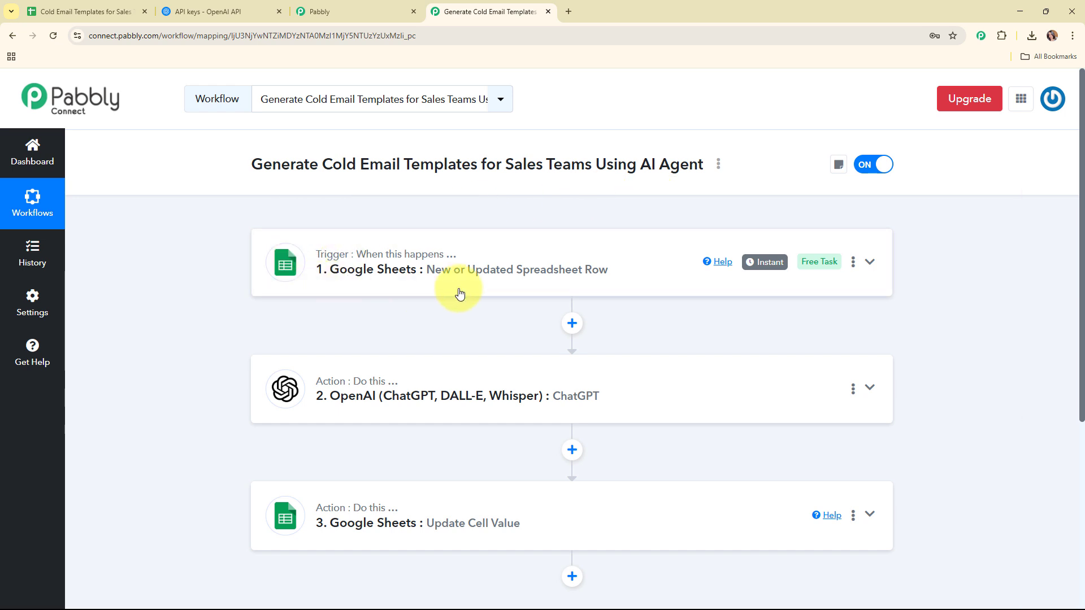
scroll(459, 293, "down", 2)
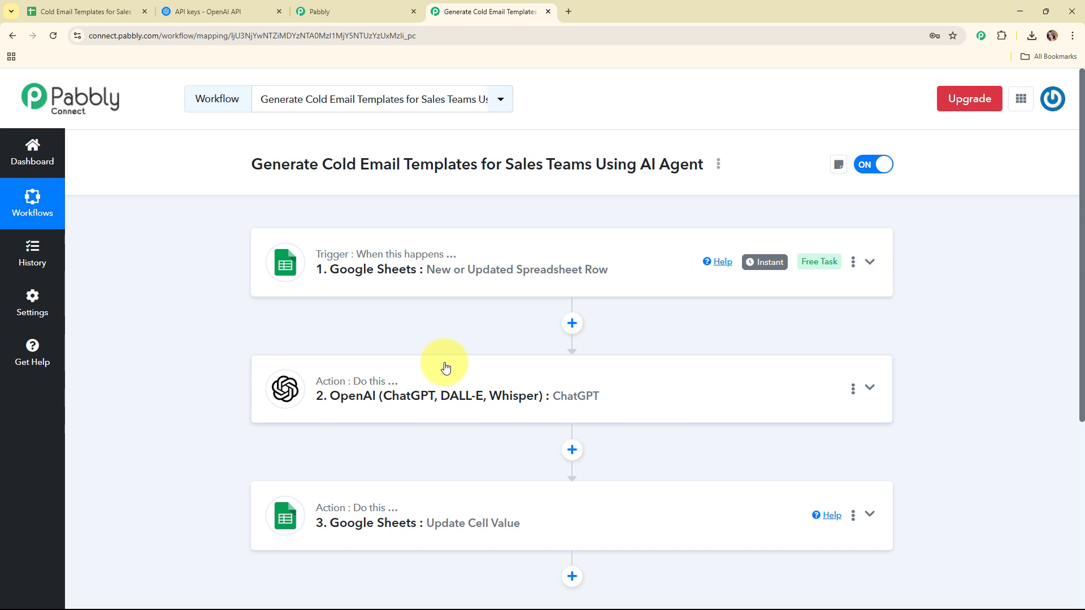
scroll(446, 368, "down", 2)
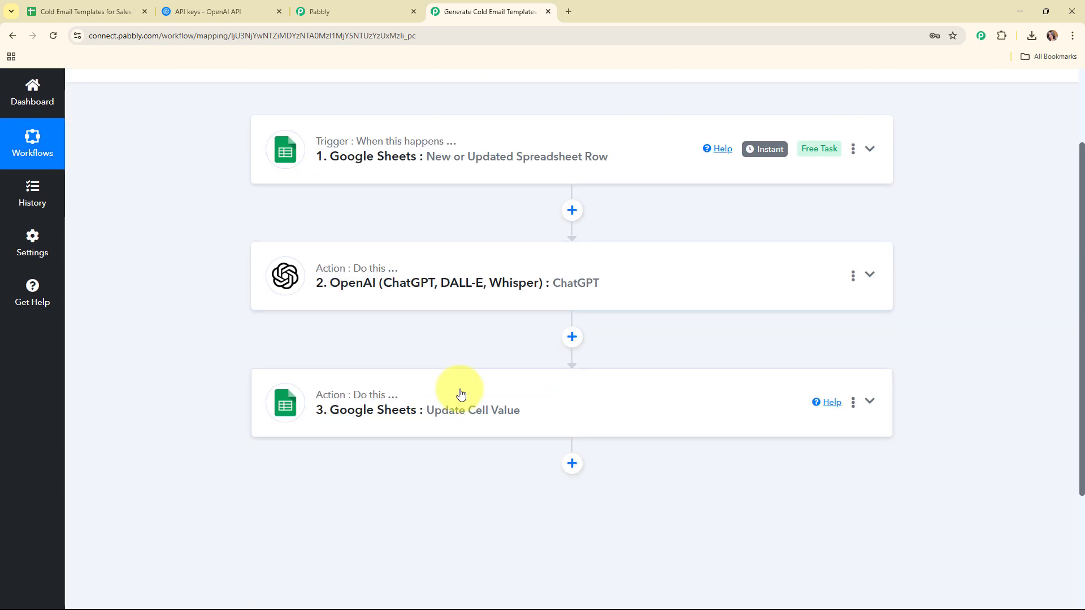
scroll(461, 394, "up", 2)
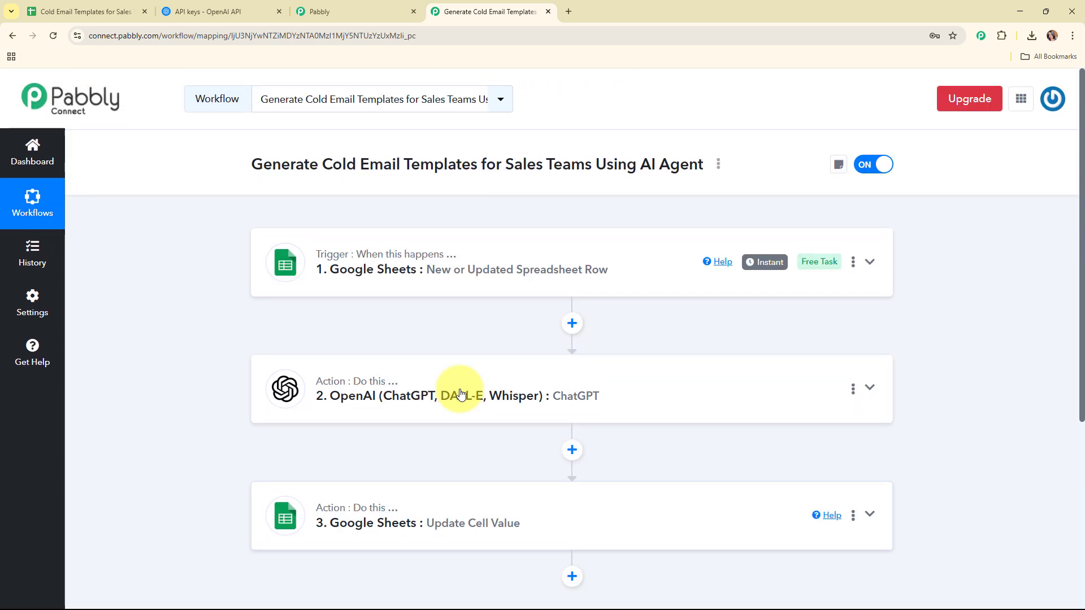
left_click_drag(251, 164, 706, 165)
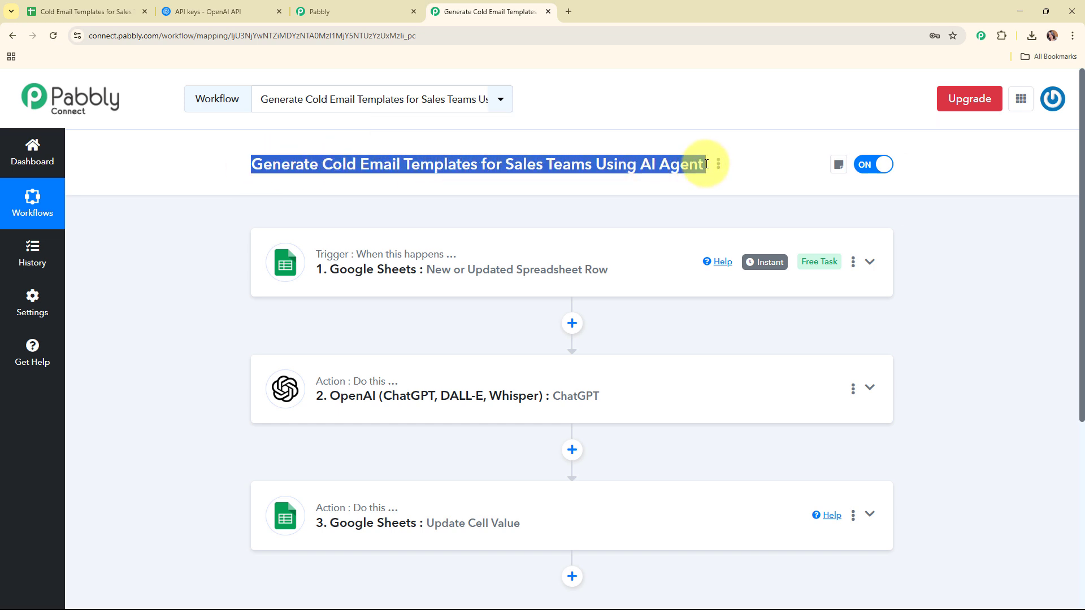
left_click(718, 202)
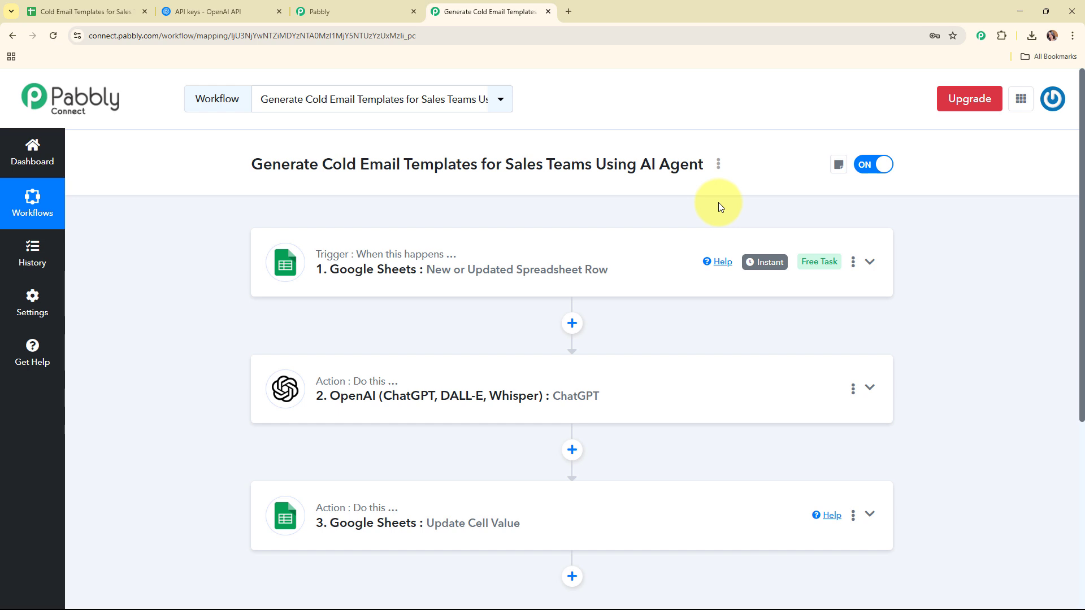